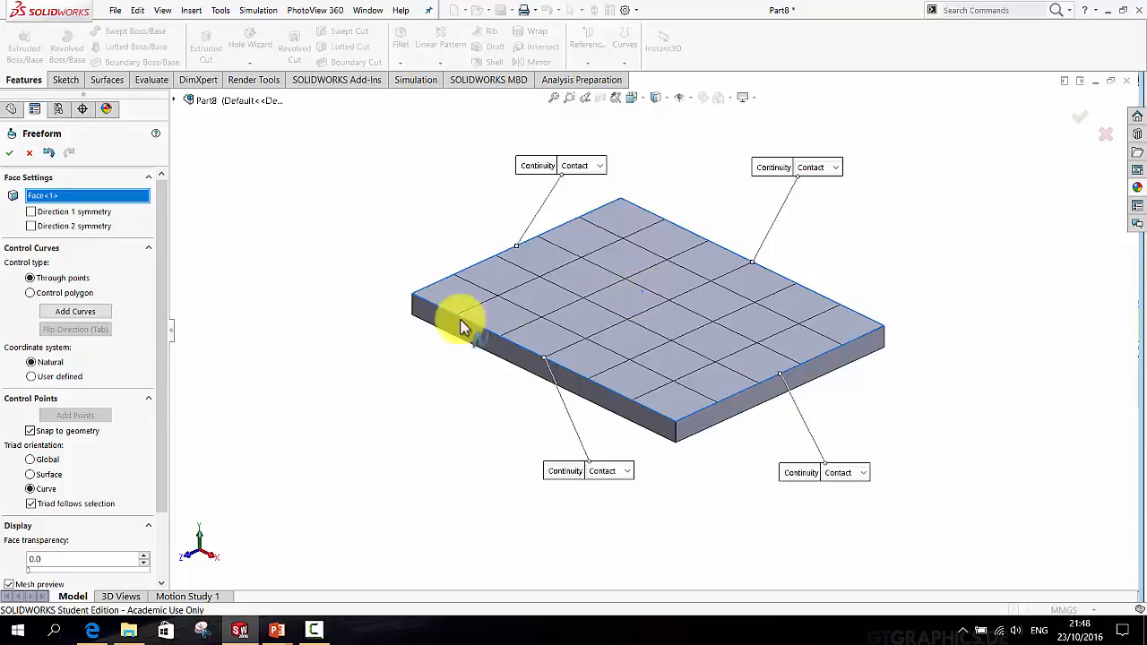
Add a freeform control curve through the middle of the plate's top face and raise its centre into a tall peak
{"action": "left_click", "coordinate": [79, 311]}
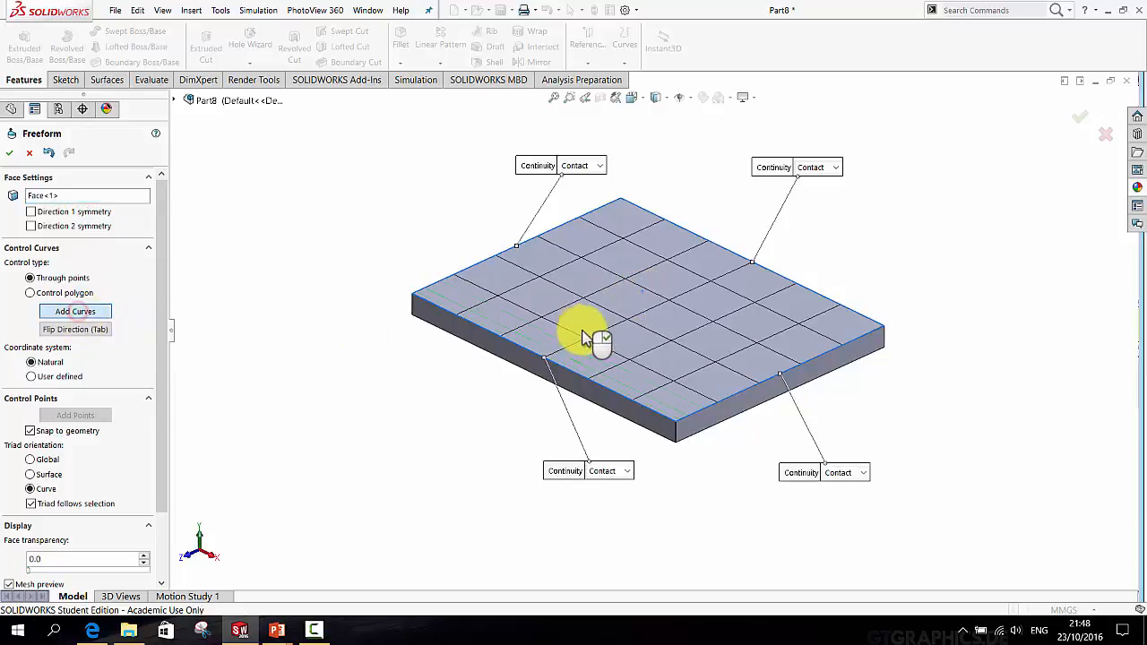
{"action": "left_click", "coordinate": [628, 302]}
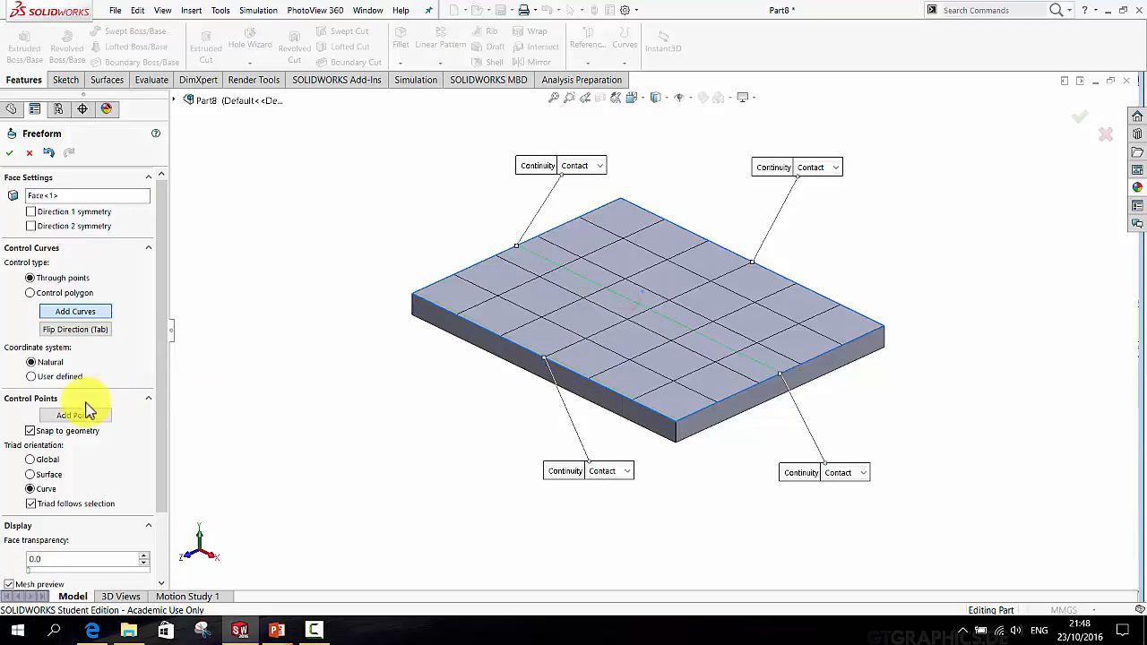
{"action": "left_click", "coordinate": [640, 303]}
{"action": "left_click_drag", "start_coordinate": [639, 306], "coordinate": [654, 151]}
{"action": "left_click", "coordinate": [1078, 117]}
{"action": "middle_click_drag", "start_coordinate": [950, 298], "coordinate": [896, 352]}
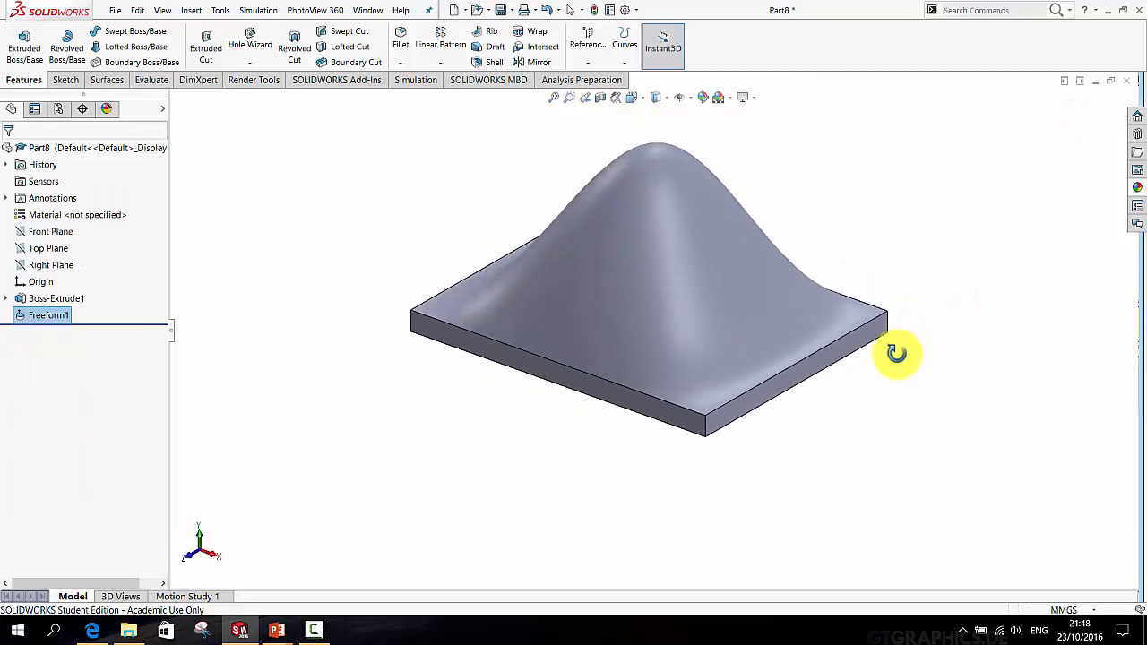
Delete the freeform feature, the plate extrusion and its leftover rectangle sketch from the part
{"action": "right_click", "coordinate": [59, 316]}
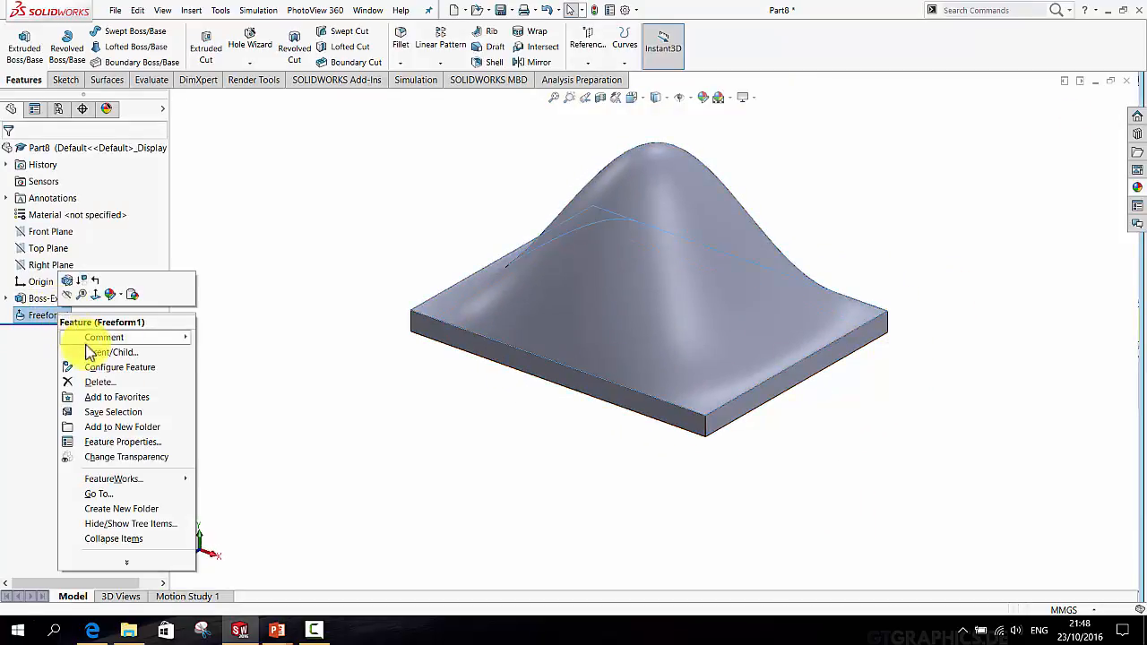
{"action": "left_click", "coordinate": [99, 382]}
{"action": "left_click", "coordinate": [661, 156]}
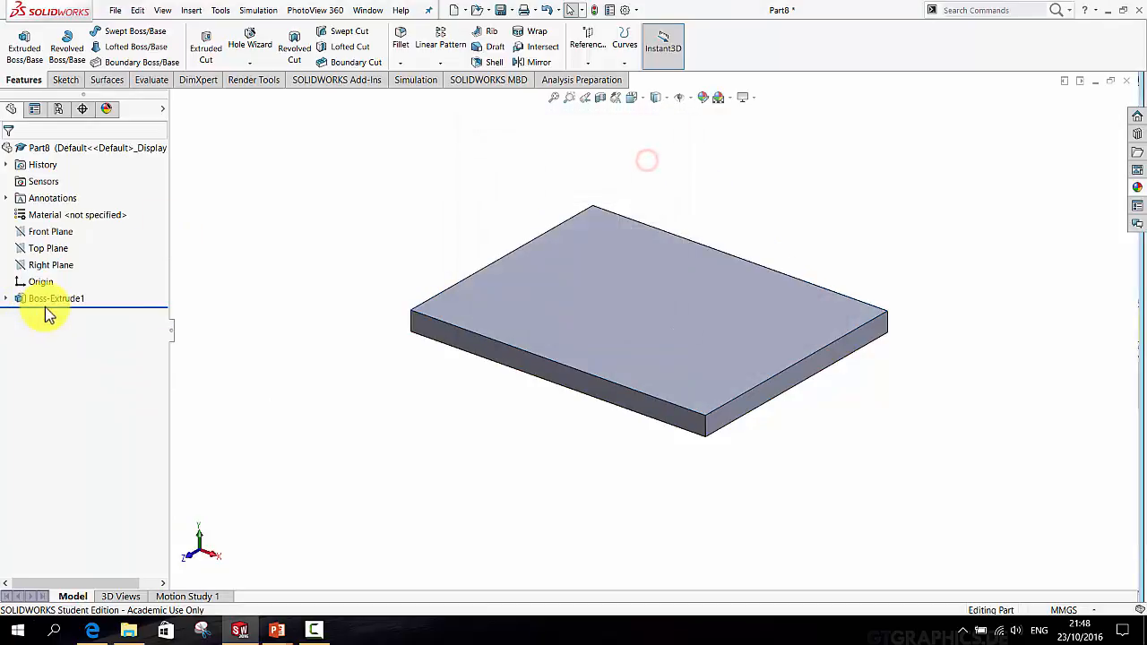
{"action": "right_click", "coordinate": [36, 302]}
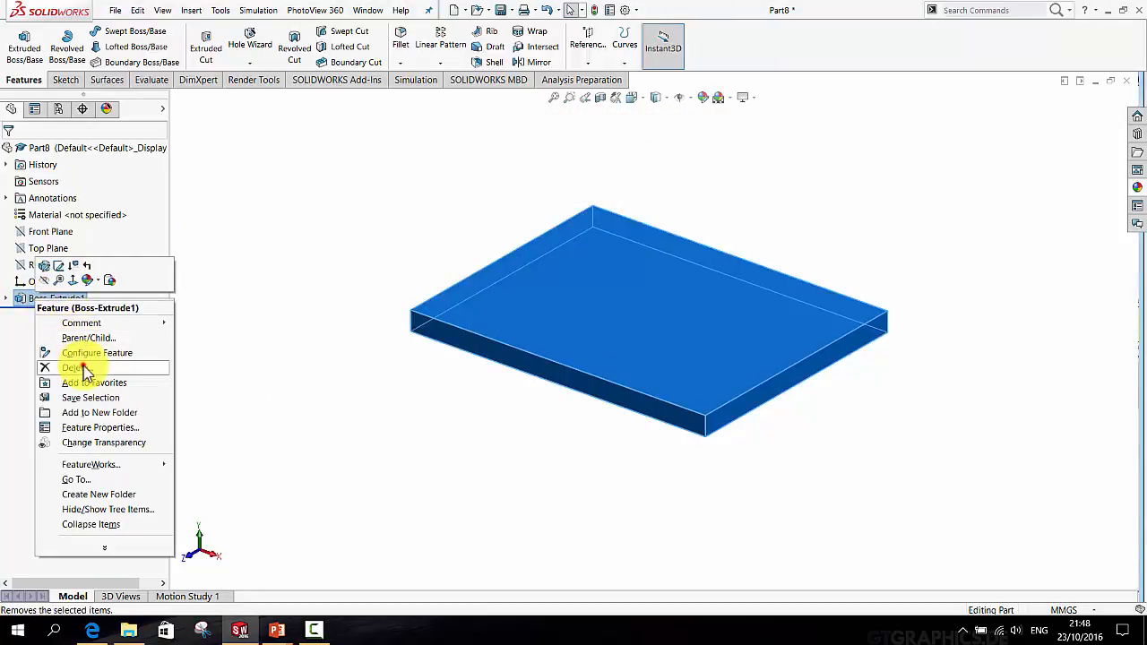
{"action": "left_click", "coordinate": [84, 369]}
{"action": "left_click", "coordinate": [659, 155]}
{"action": "right_click", "coordinate": [52, 299]}
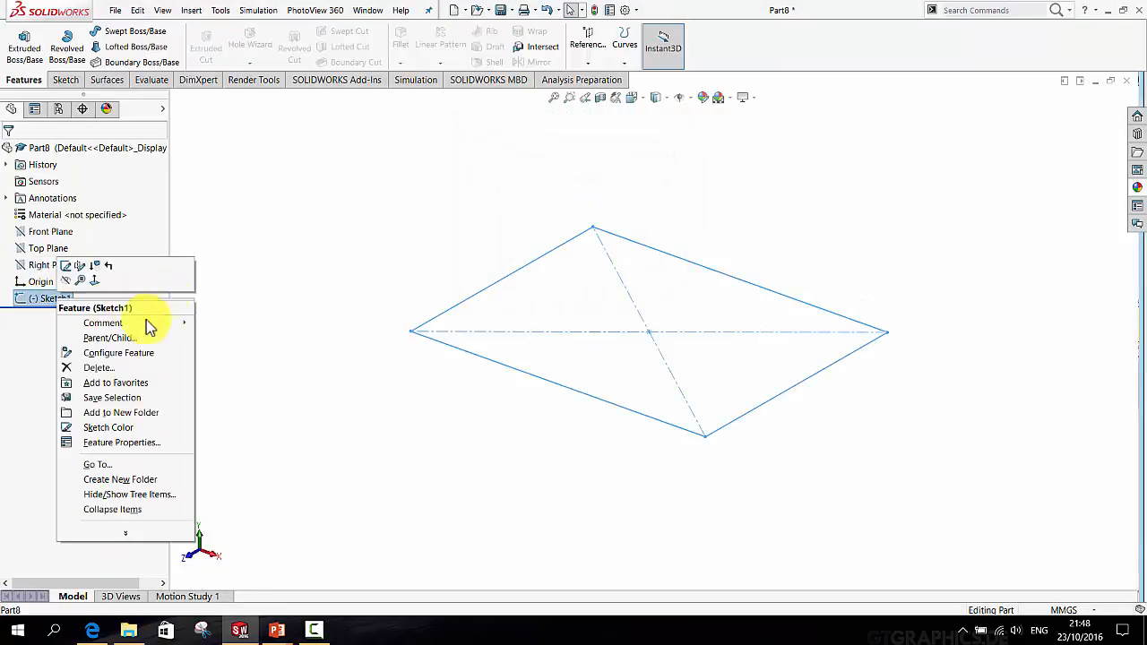
{"action": "left_click", "coordinate": [105, 369]}
{"action": "left_click", "coordinate": [661, 157]}
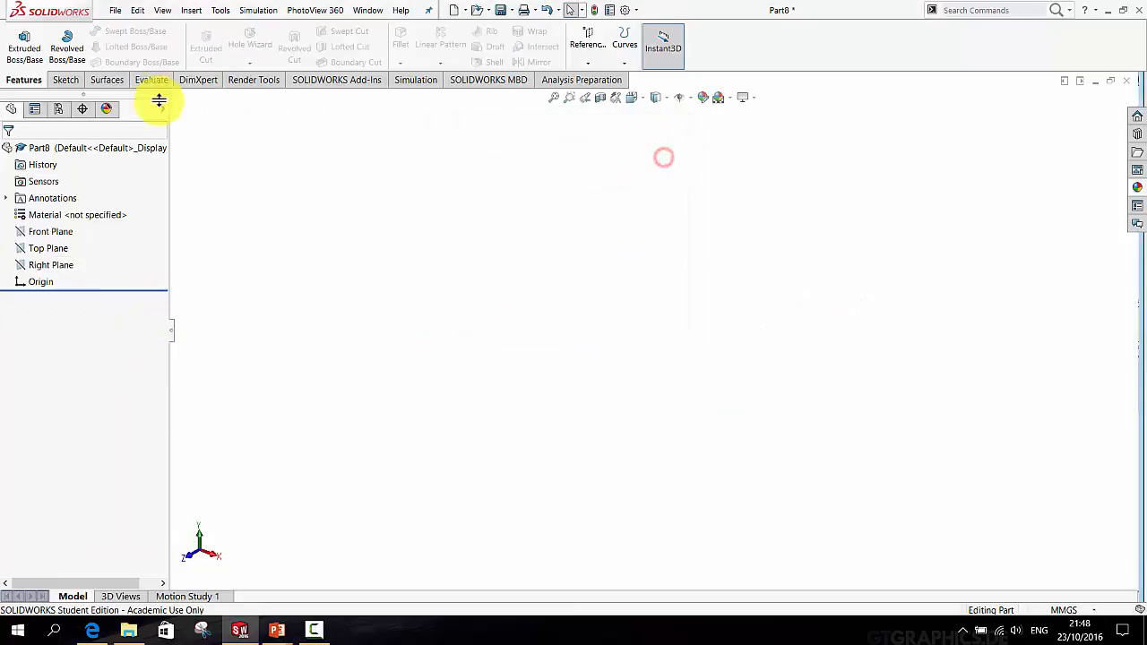
Sketch a circle about 97 mm in diameter on the Top Plane, centred on the origin
{"action": "left_click", "coordinate": [66, 80]}
{"action": "left_click", "coordinate": [134, 34]}
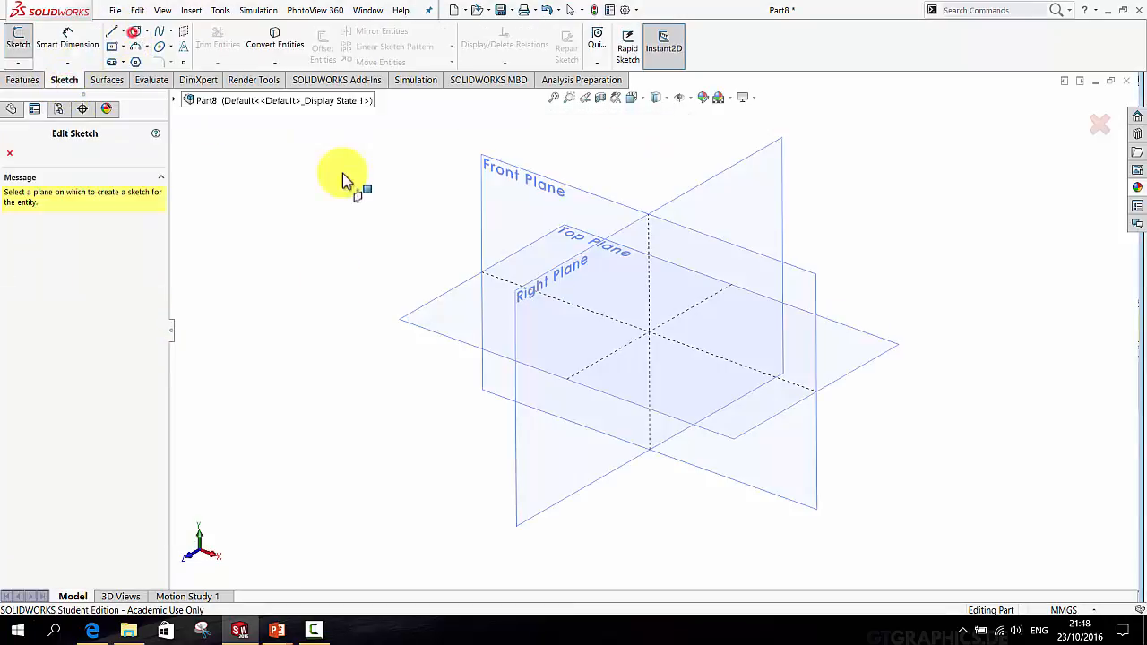
{"action": "left_click", "coordinate": [439, 298]}
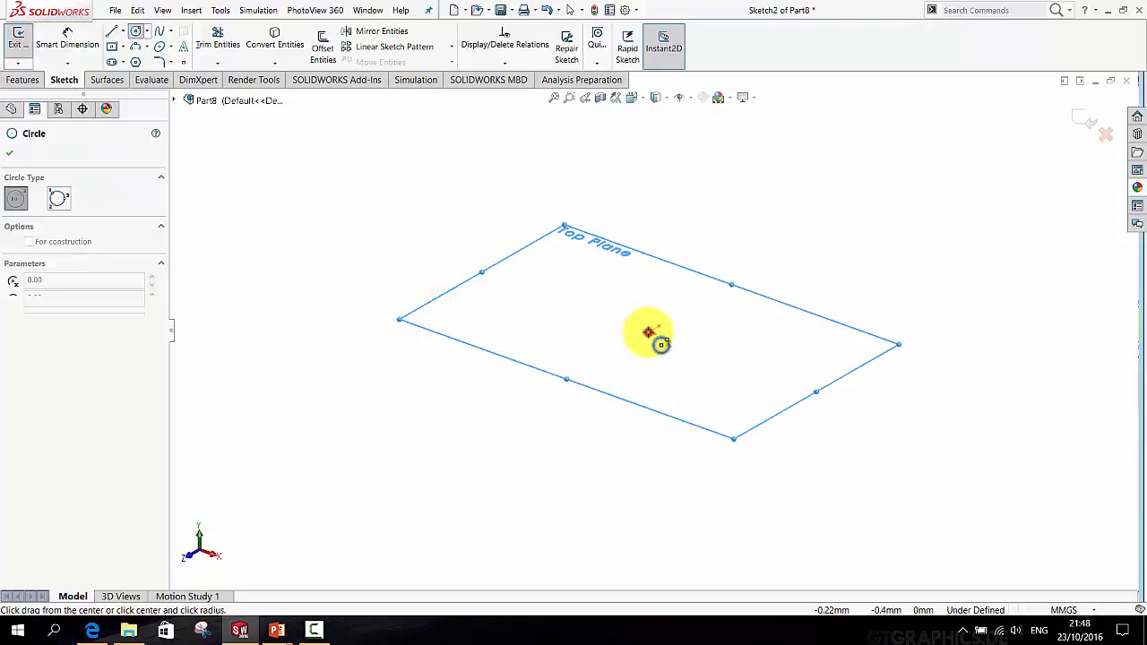
{"action": "left_click", "coordinate": [653, 332]}
{"action": "left_click", "coordinate": [580, 374]}
Extrude the circle upward 315 mm as a blind boss to form a cylinder
{"action": "left_click", "coordinate": [22, 80]}
{"action": "left_click", "coordinate": [24, 47]}
{"action": "left_click_drag", "start_coordinate": [625, 358], "coordinate": [619, 148]}
{"action": "scroll", "coordinate": [667, 334], "scroll_direction": "up", "scroll_amount": 3}
{"action": "middle_click_drag", "start_coordinate": [667, 334], "coordinate": [702, 262]}
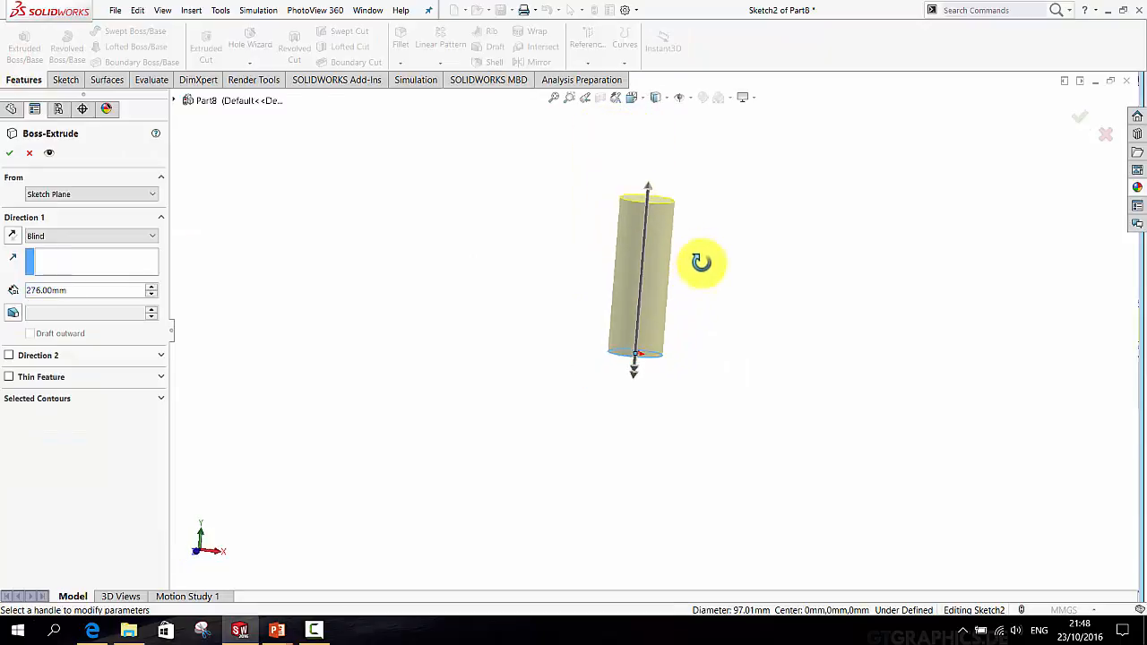
{"action": "scroll", "coordinate": [676, 190], "scroll_direction": "down", "scroll_amount": 3}
{"action": "left_click_drag", "start_coordinate": [631, 242], "coordinate": [628, 207]}
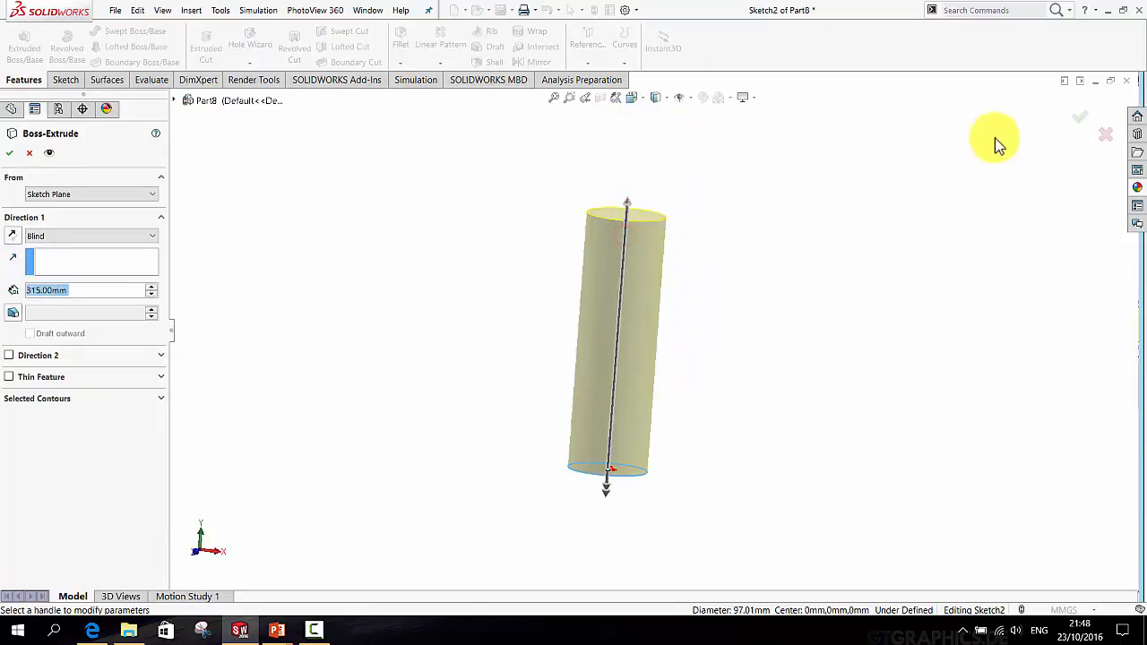
{"action": "left_click", "coordinate": [1078, 122]}
Sketch a closed right triangle on the Front Plane, running from the cylinder's upper right corner out past its opposite side
{"action": "middle_click_drag", "start_coordinate": [896, 305], "coordinate": [698, 421]}
{"action": "left_click", "coordinate": [39, 238]}
{"action": "left_click", "coordinate": [91, 222]}
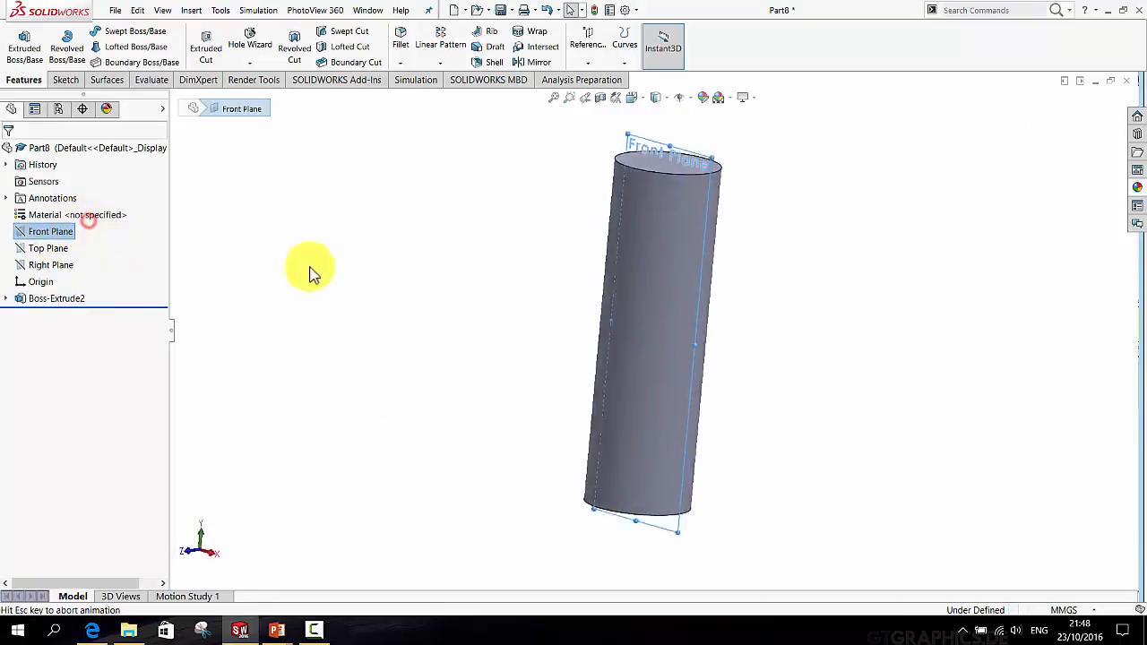
{"action": "left_click", "coordinate": [64, 80]}
{"action": "left_click", "coordinate": [111, 32]}
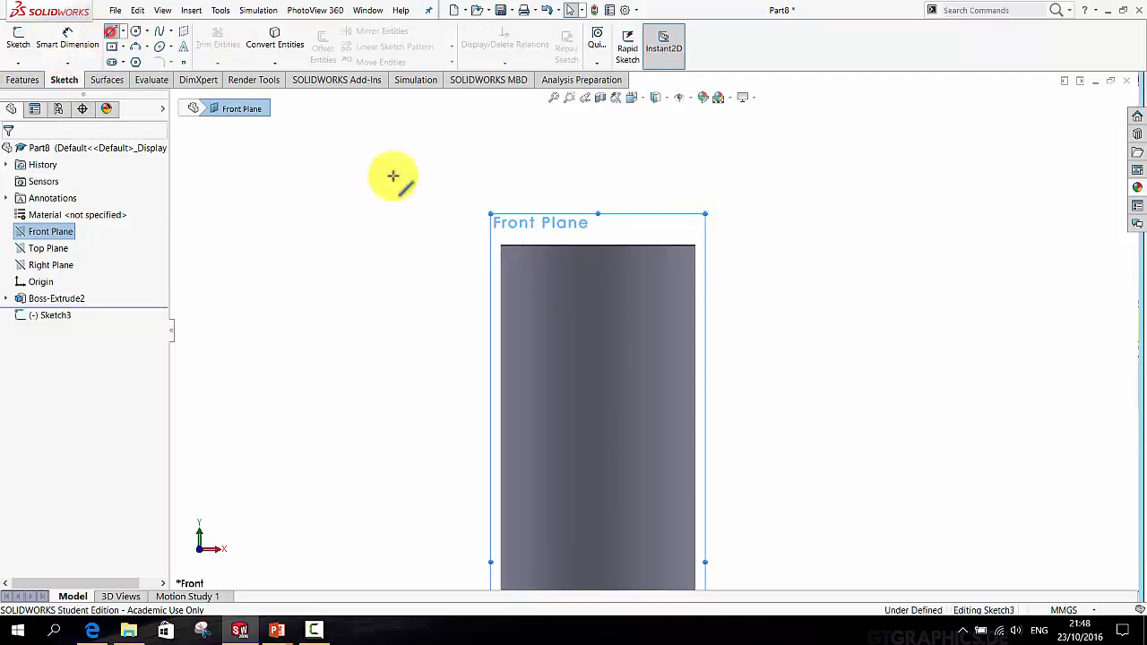
{"action": "left_click", "coordinate": [693, 245]}
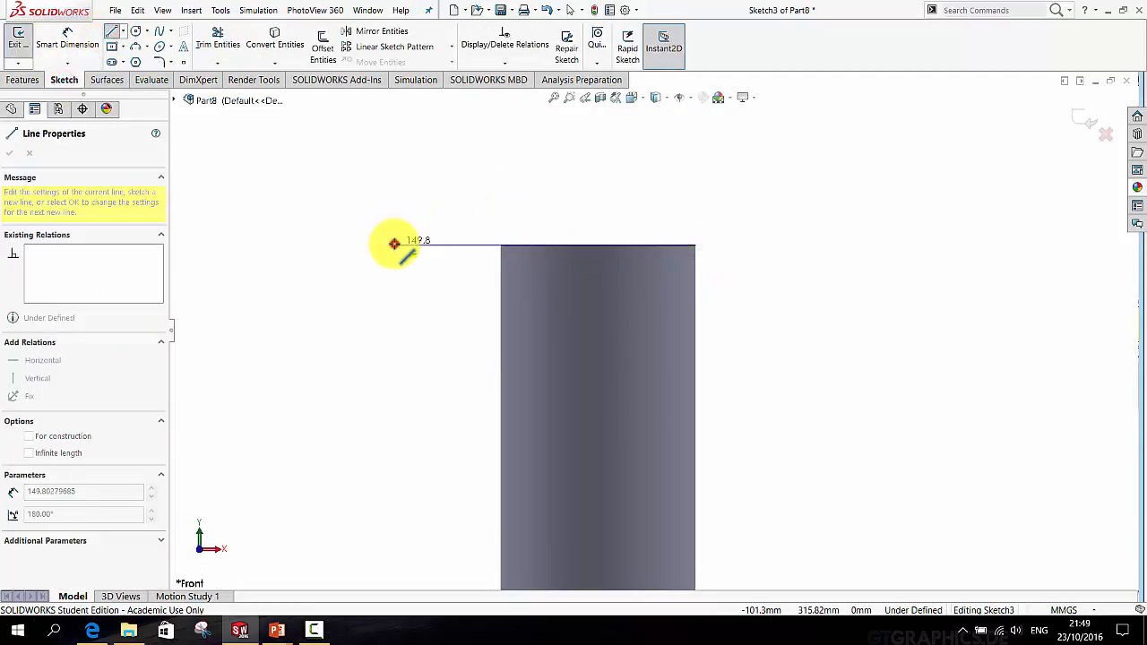
{"action": "left_click", "coordinate": [395, 244]}
{"action": "left_click", "coordinate": [395, 345]}
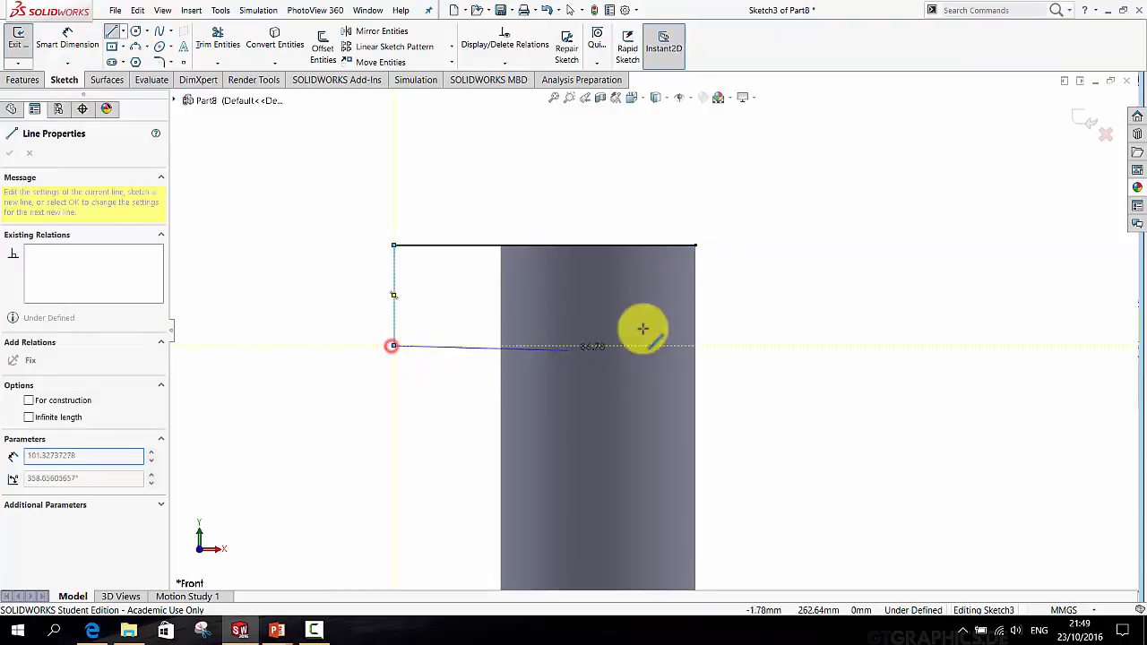
{"action": "left_click", "coordinate": [696, 245]}
Dimension the angle between the triangle's horizontal edge and its sloping edge as 25 degrees
{"action": "left_click", "coordinate": [70, 44]}
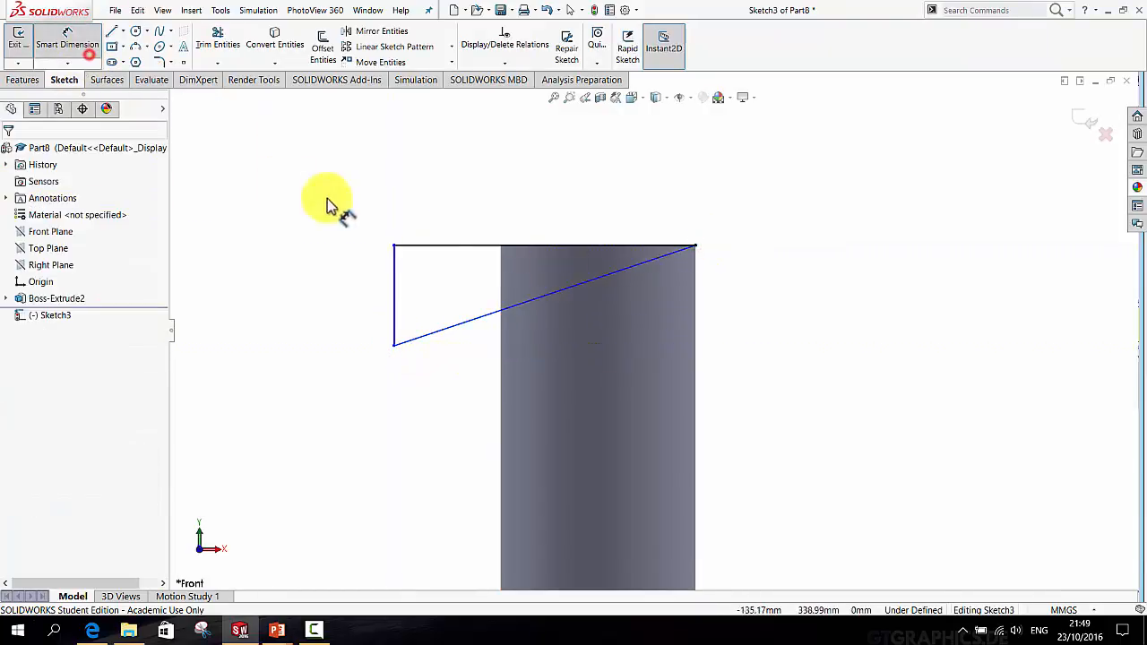
{"action": "left_click", "coordinate": [407, 244]}
{"action": "left_click", "coordinate": [456, 327]}
{"action": "left_click", "coordinate": [444, 283]}
{"action": "type", "text": "25"}
{"action": "key", "text": "Return"}
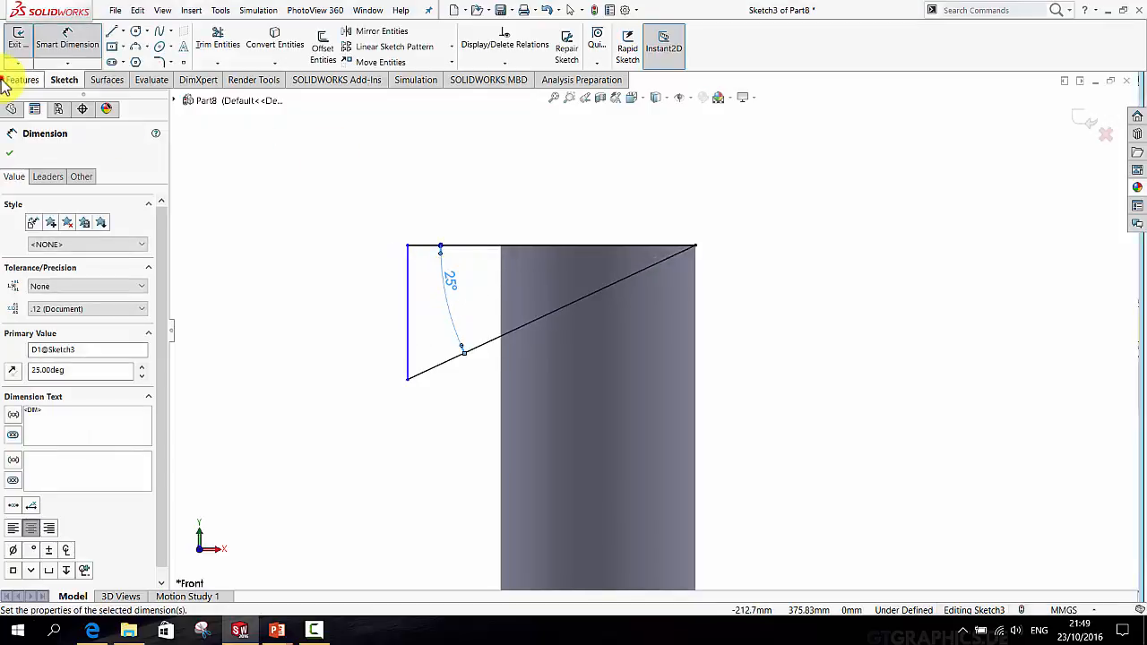
Cut the cylinder's upper end at a slant by extruding the triangle as a Mid Plane cut 315 mm deep
{"action": "left_click", "coordinate": [7, 80]}
{"action": "left_click", "coordinate": [204, 52]}
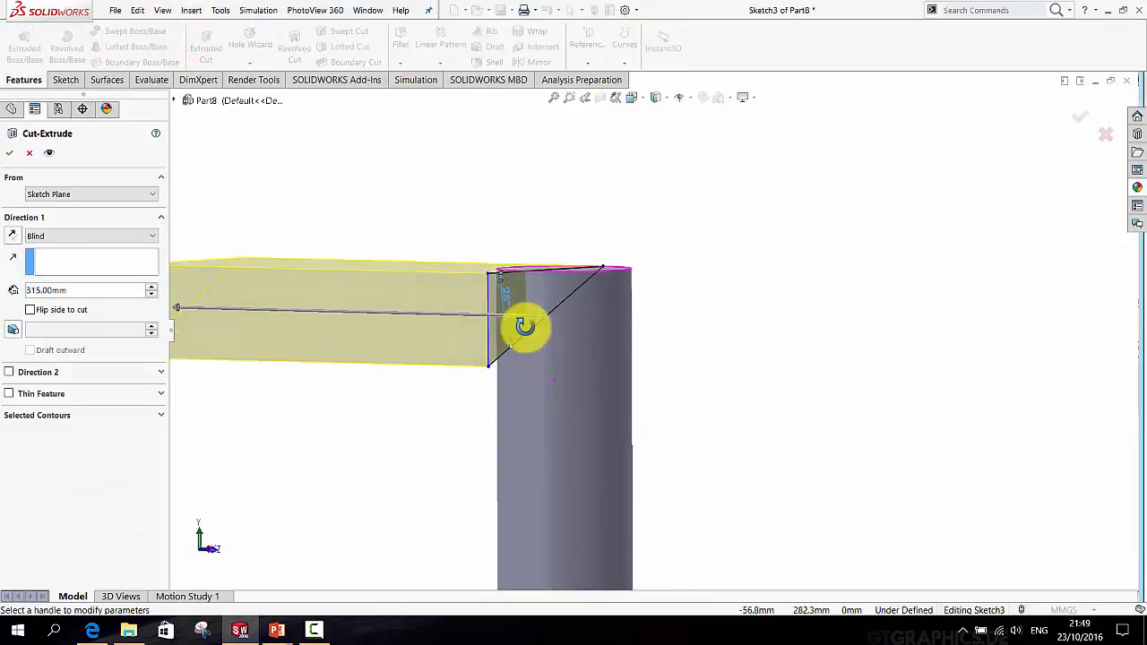
{"action": "left_click", "coordinate": [54, 237]}
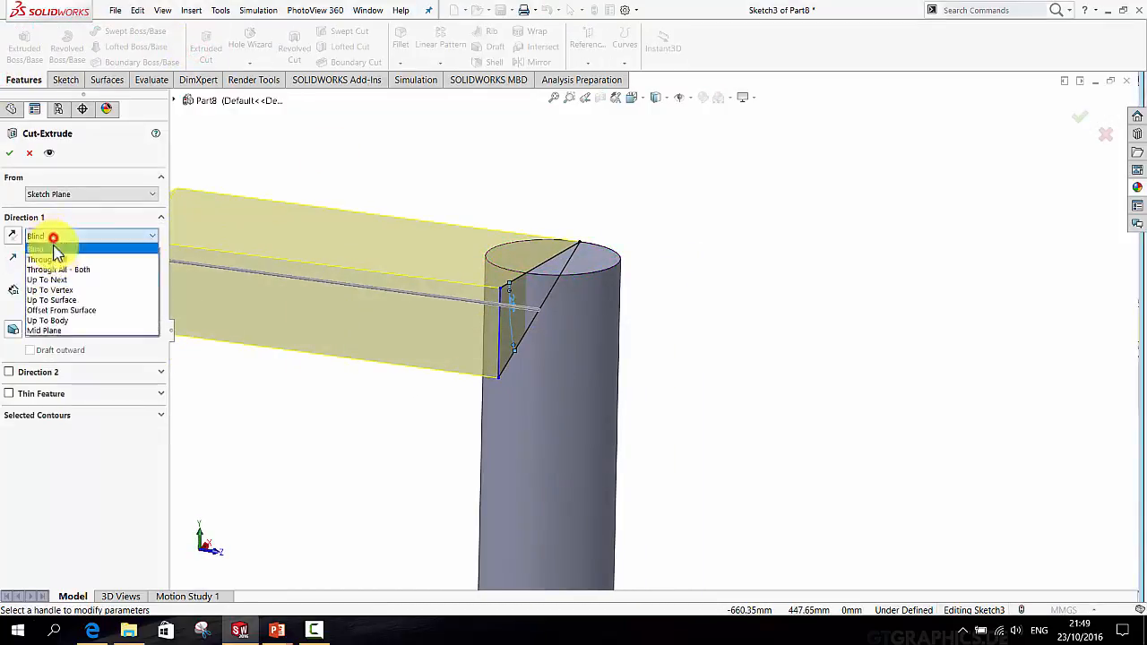
{"action": "left_click", "coordinate": [59, 326]}
{"action": "left_click", "coordinate": [1071, 118]}
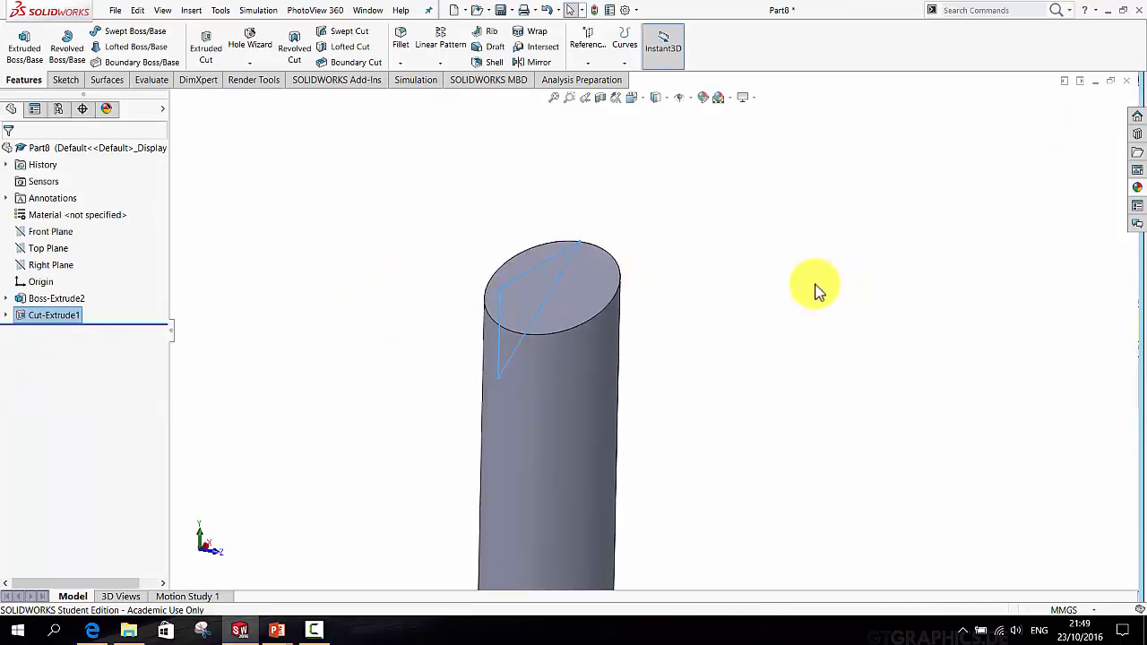
Examine the slanted cylinder's curved side face and its end faces from several directions
{"action": "middle_click_drag", "start_coordinate": [766, 413], "coordinate": [664, 385]}
{"action": "left_click", "coordinate": [614, 406]}
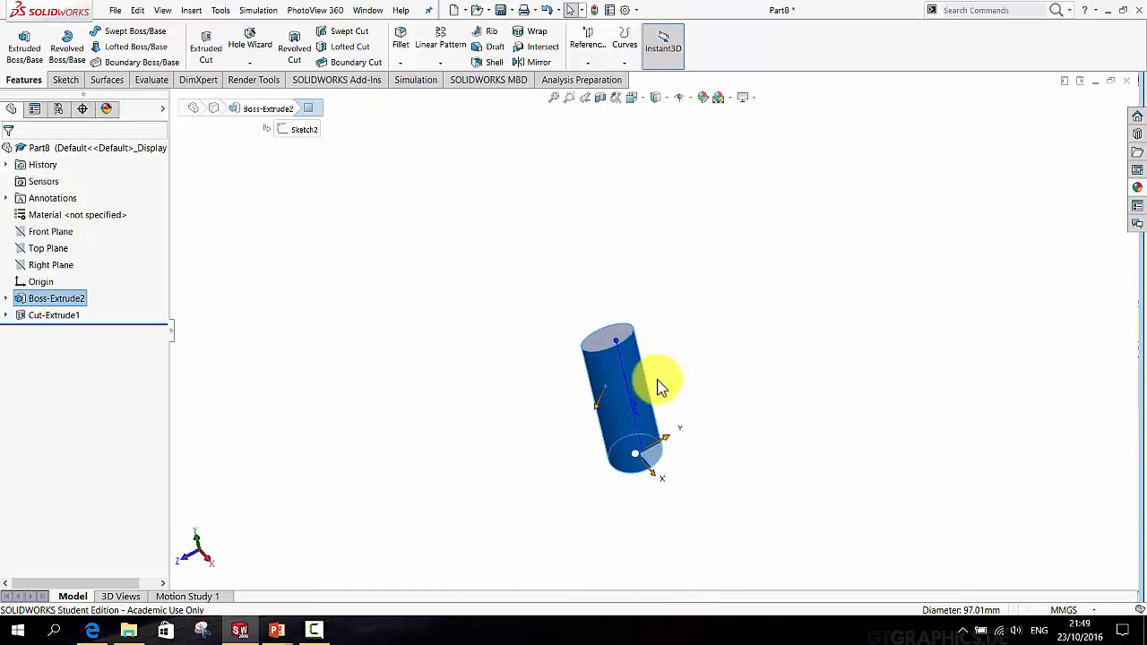
{"action": "middle_click_drag", "start_coordinate": [639, 318], "coordinate": [663, 469]}
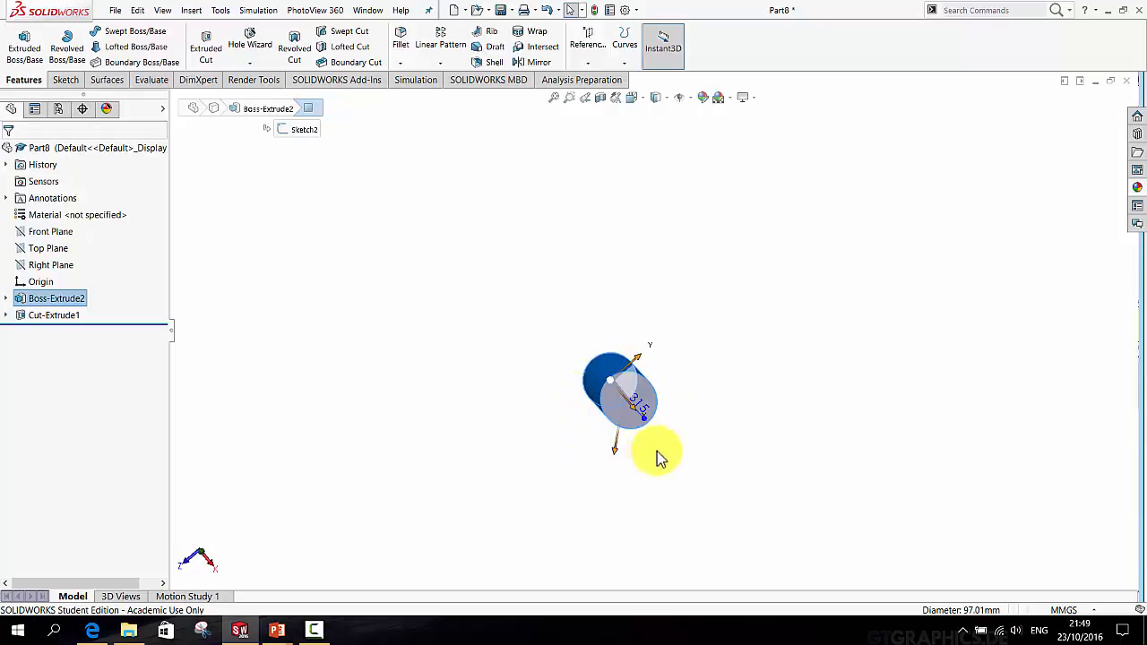
{"action": "middle_click_drag", "start_coordinate": [637, 410], "coordinate": [658, 291]}
{"action": "scroll", "coordinate": [649, 380], "scroll_direction": "down", "scroll_amount": 5}
{"action": "middle_click_drag", "start_coordinate": [628, 392], "coordinate": [545, 361]}
{"action": "left_click", "coordinate": [359, 301]}
Split the cylinder into two bodies using the Right Plane as the trim tool, keeping both halves
{"action": "left_click", "coordinate": [52, 268]}
{"action": "middle_click_drag", "start_coordinate": [545, 304], "coordinate": [575, 225]}
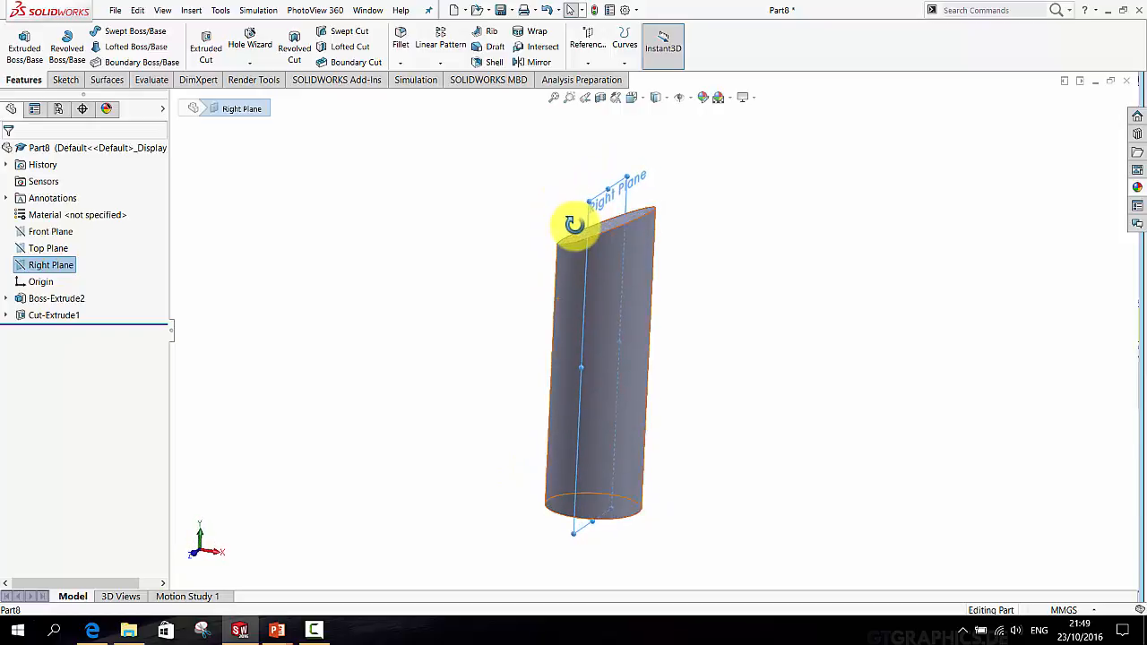
{"action": "scroll", "coordinate": [628, 208], "scroll_direction": "down", "scroll_amount": 2}
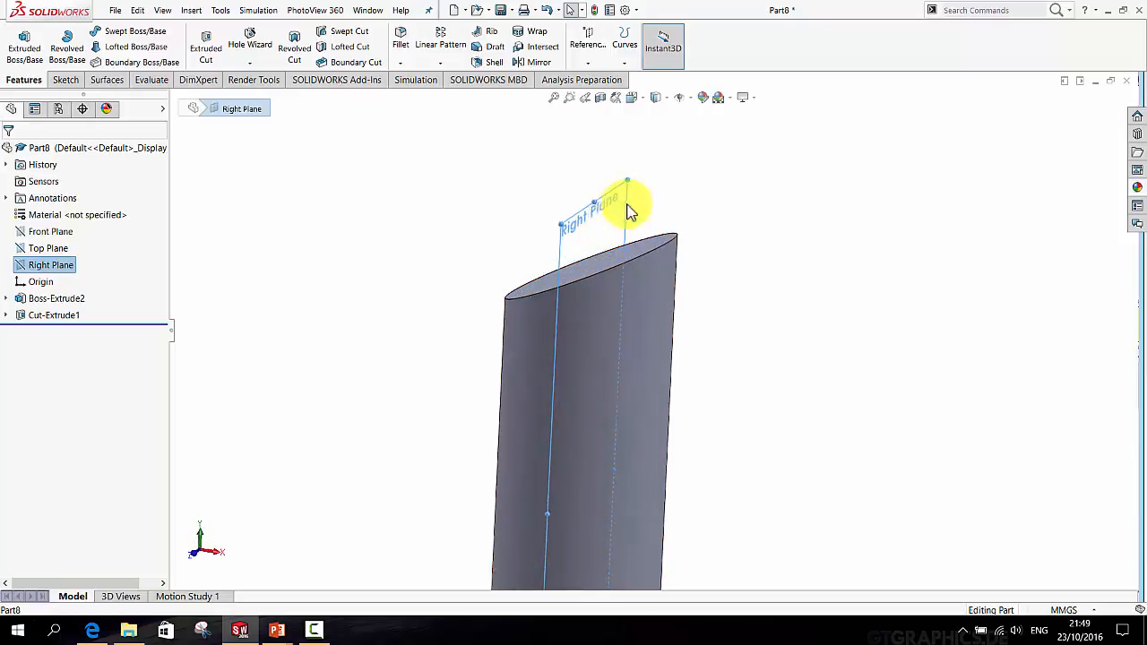
{"action": "left_click", "coordinate": [192, 10]}
{"action": "mouse_move", "coordinate": [269, 60]}
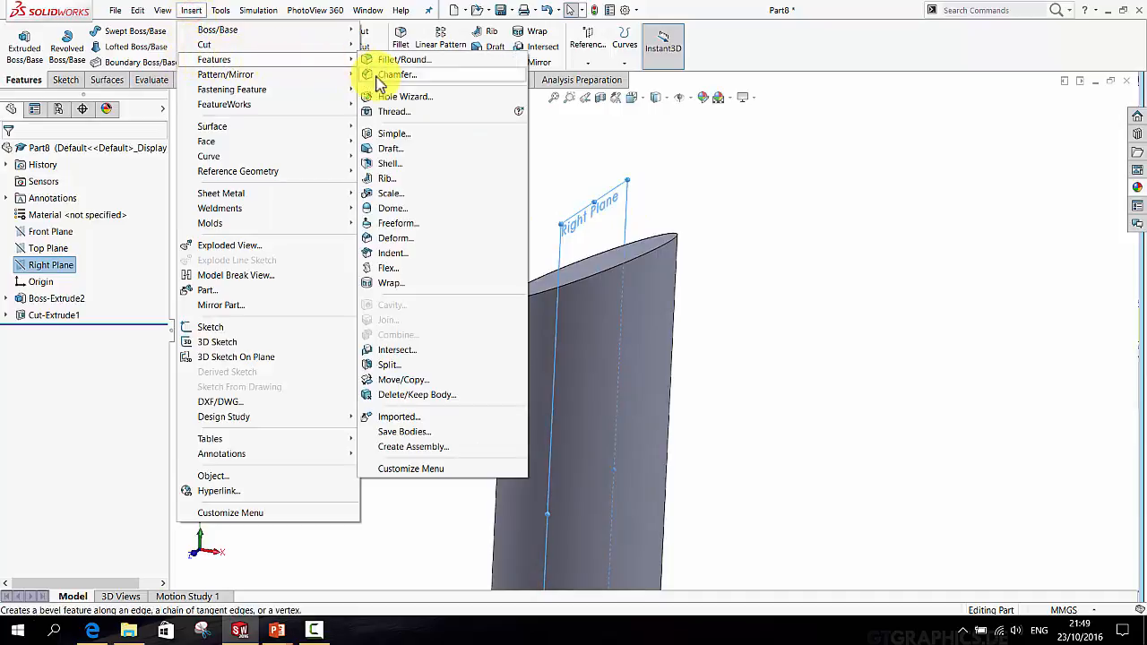
{"action": "left_click", "coordinate": [406, 364]}
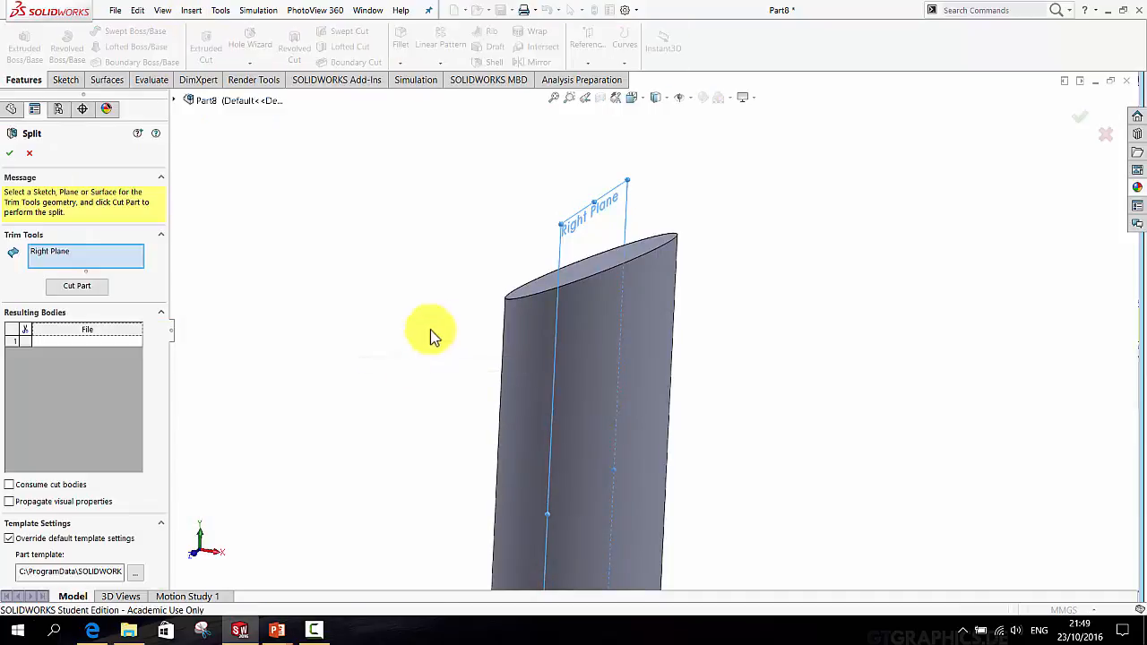
{"action": "left_click", "coordinate": [76, 287]}
{"action": "middle_click_drag", "start_coordinate": [379, 348], "coordinate": [559, 325]}
{"action": "left_click", "coordinate": [578, 341]}
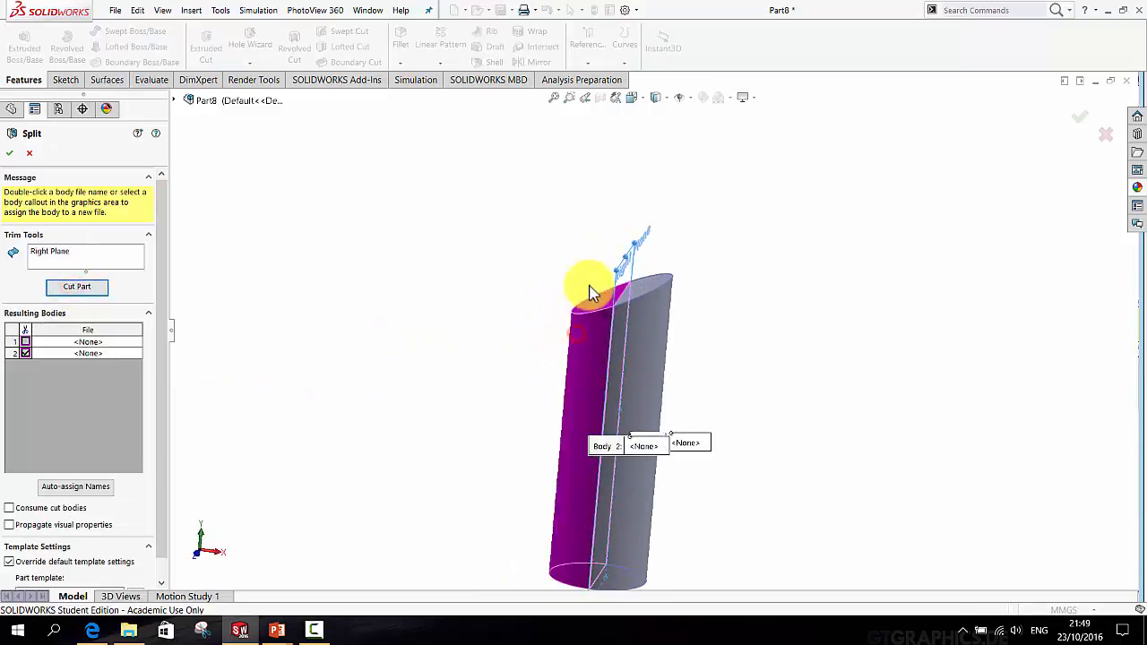
{"action": "left_click", "coordinate": [657, 311]}
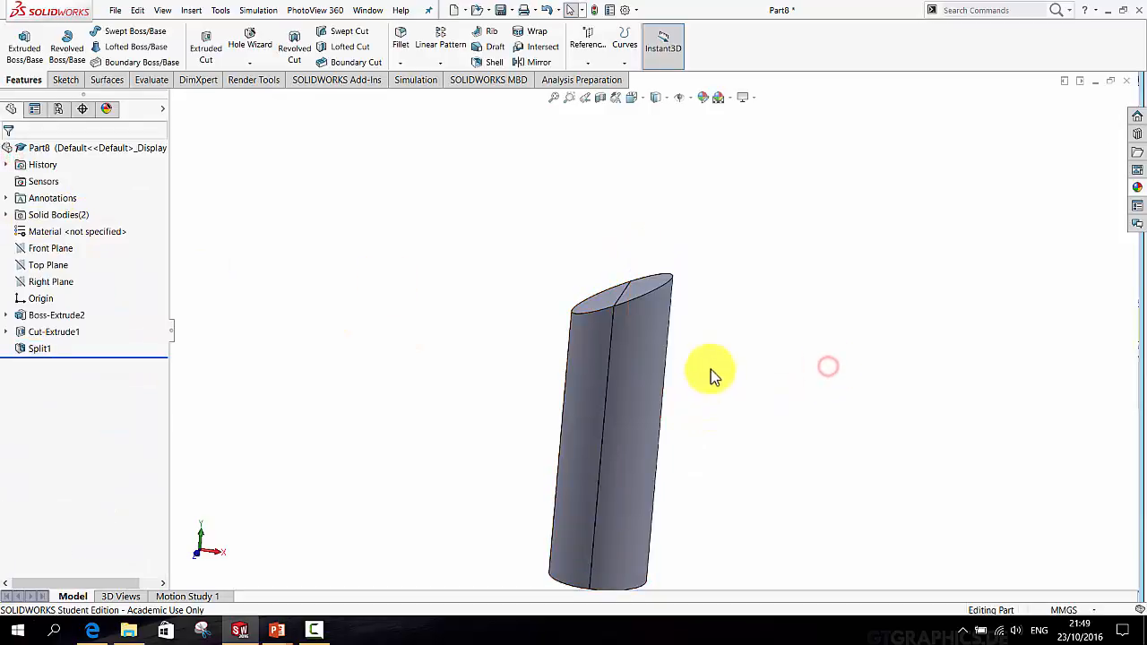
Examine the curved outer face of one half of the split cylinder
{"action": "left_click", "coordinate": [649, 350]}
{"action": "middle_click_drag", "start_coordinate": [810, 425], "coordinate": [776, 426]}
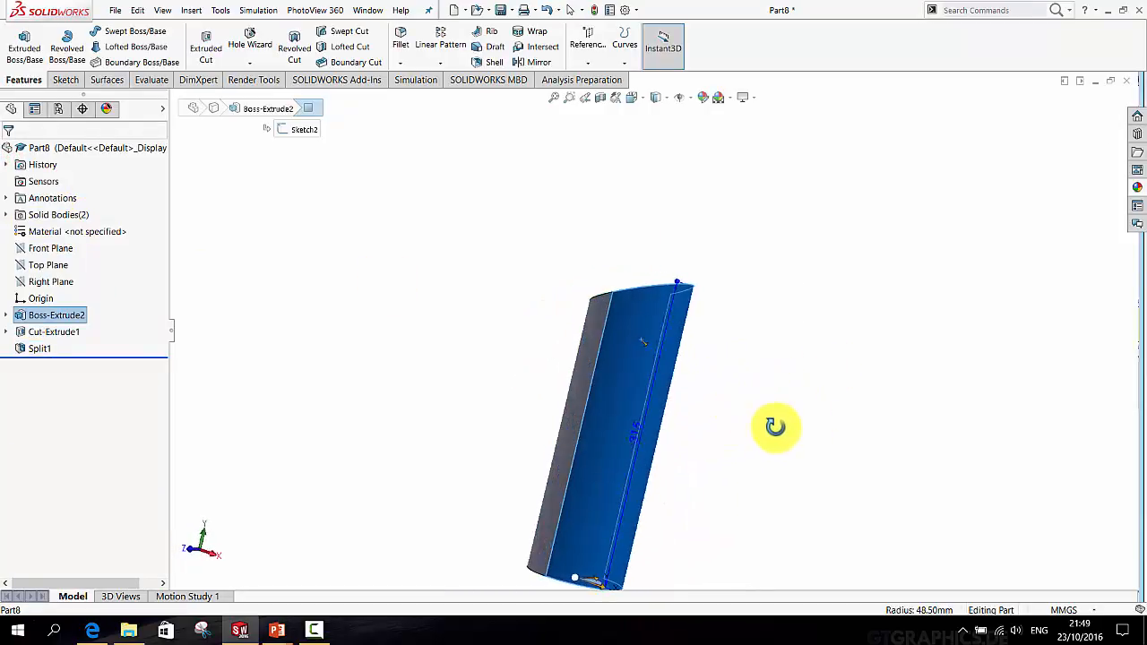
{"action": "middle_click_drag", "start_coordinate": [587, 421], "coordinate": [698, 425]}
{"action": "scroll", "coordinate": [624, 435], "scroll_direction": "up", "scroll_amount": 3}
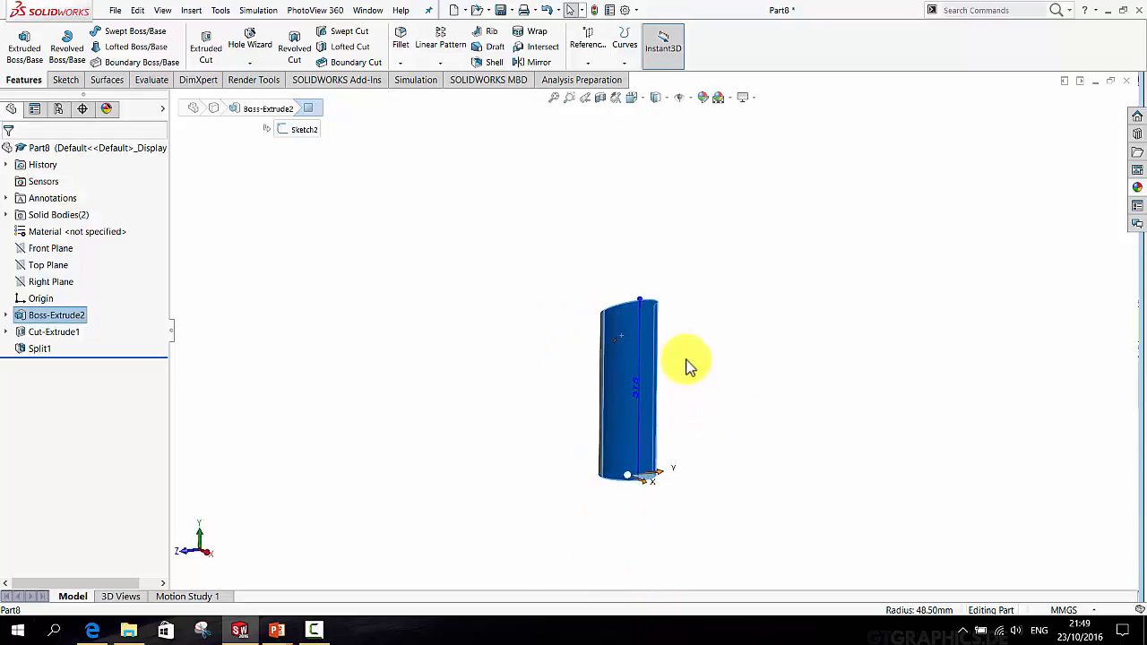
{"action": "scroll", "coordinate": [625, 348], "scroll_direction": "down", "scroll_amount": 6}
{"action": "left_click", "coordinate": [392, 225]}
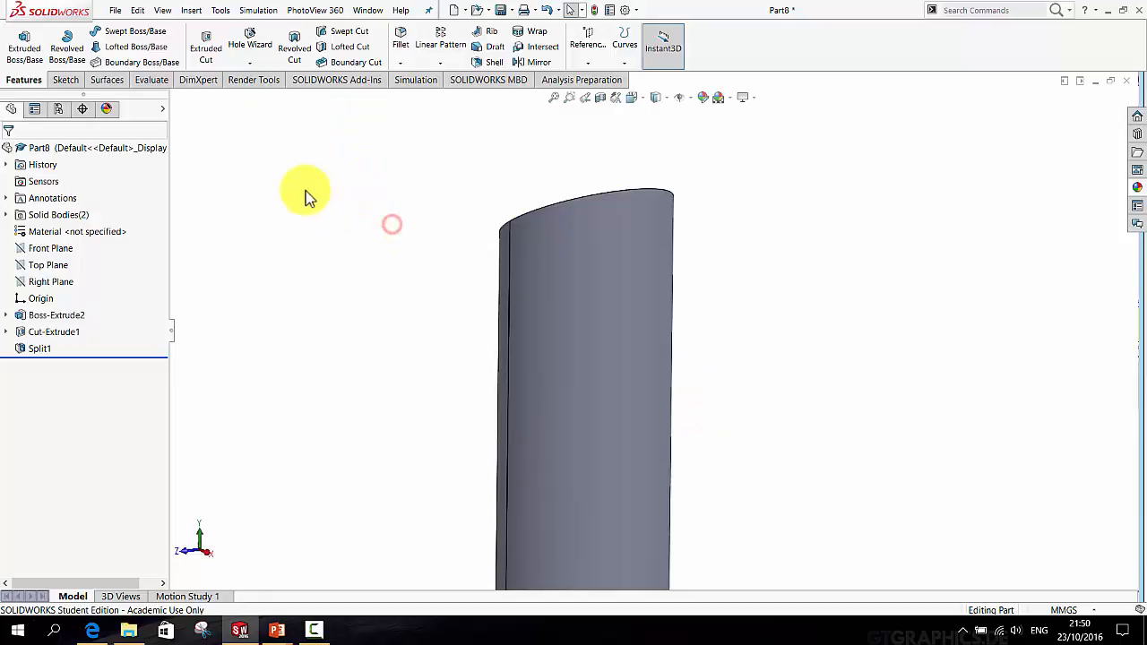
Start a Freeform feature on the curved outer face of one half of the split cylinder
{"action": "left_click", "coordinate": [191, 11]}
{"action": "left_click", "coordinate": [213, 59]}
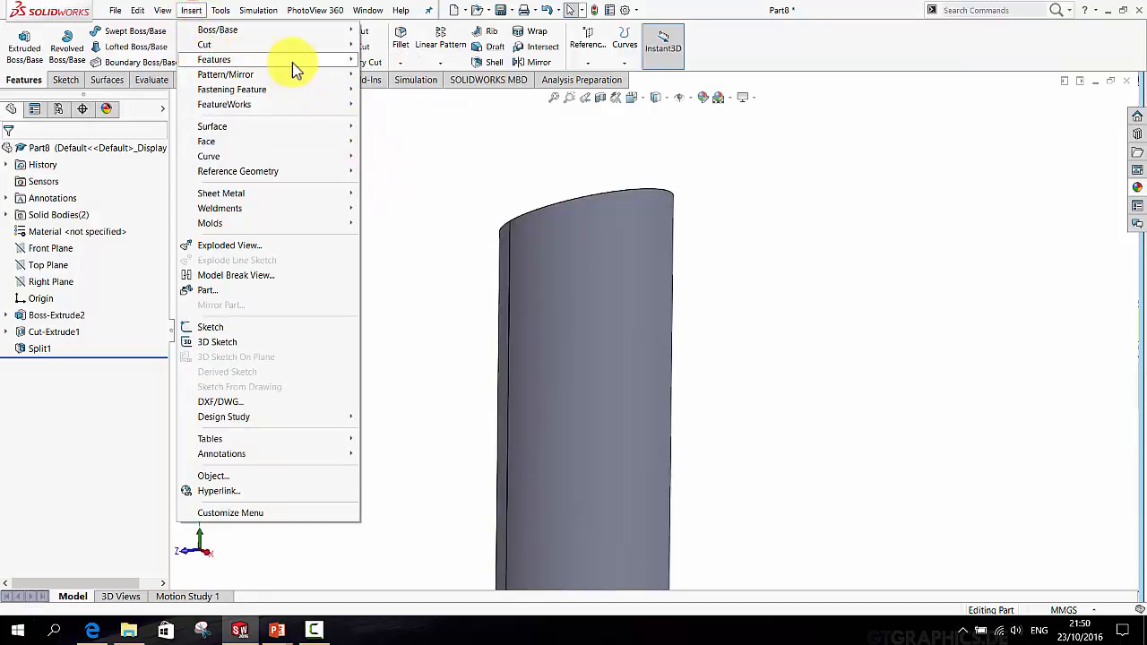
{"action": "mouse_move", "coordinate": [292, 63]}
{"action": "left_click", "coordinate": [436, 225]}
{"action": "middle_click_drag", "start_coordinate": [435, 225], "coordinate": [347, 293]}
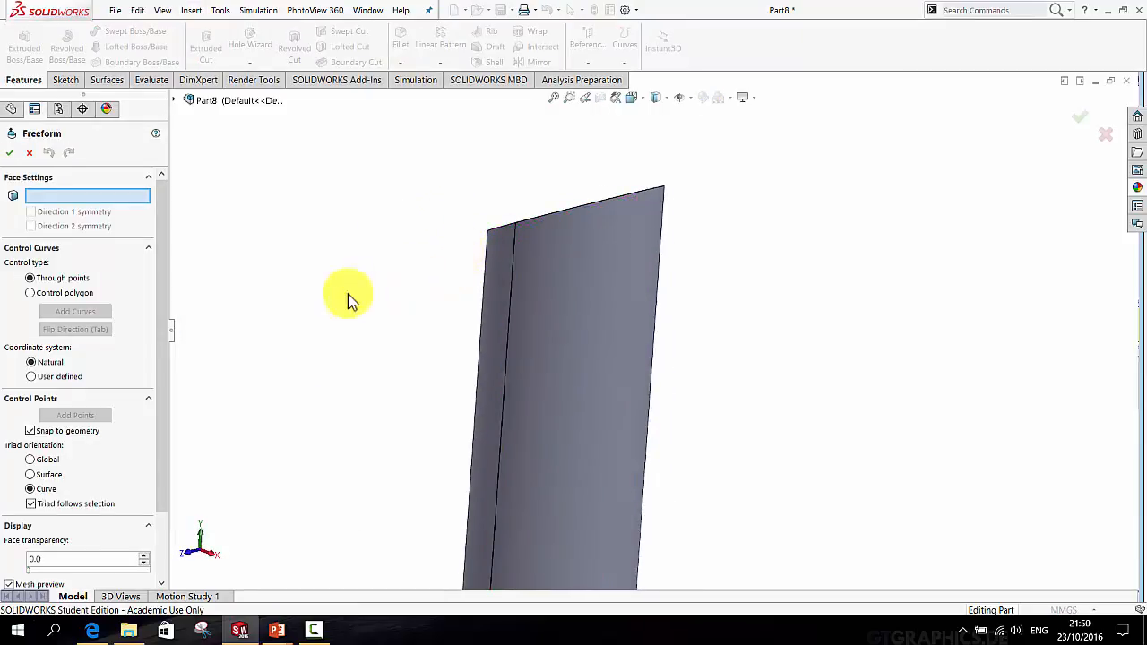
{"action": "left_click", "coordinate": [588, 328]}
{"action": "scroll", "coordinate": [656, 372], "scroll_direction": "up", "scroll_amount": 3}
{"action": "middle_click_drag", "start_coordinate": [656, 370], "coordinate": [469, 317]}
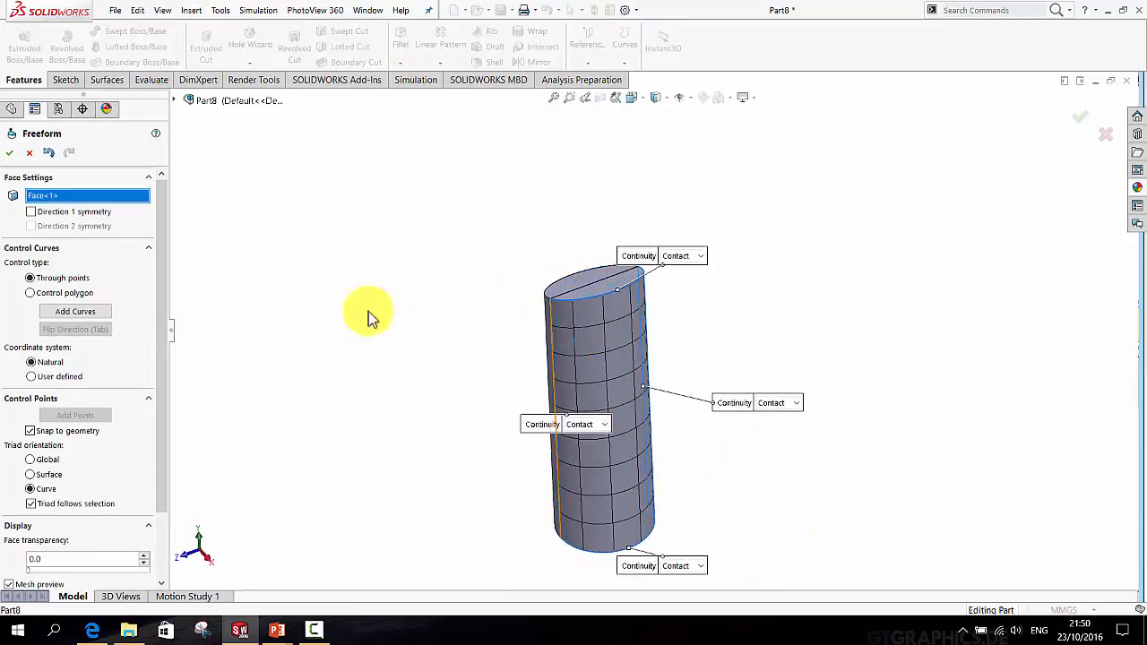
Turn on Direction 1 symmetry and add a lengthwise control curve on the face's symmetry plane
{"action": "scroll", "coordinate": [622, 312], "scroll_direction": "down", "scroll_amount": 2}
{"action": "scroll", "coordinate": [619, 313], "scroll_direction": "up", "scroll_amount": 1}
{"action": "middle_click_drag", "start_coordinate": [619, 313], "coordinate": [683, 303]}
{"action": "middle_click_drag", "start_coordinate": [684, 379], "coordinate": [634, 356]}
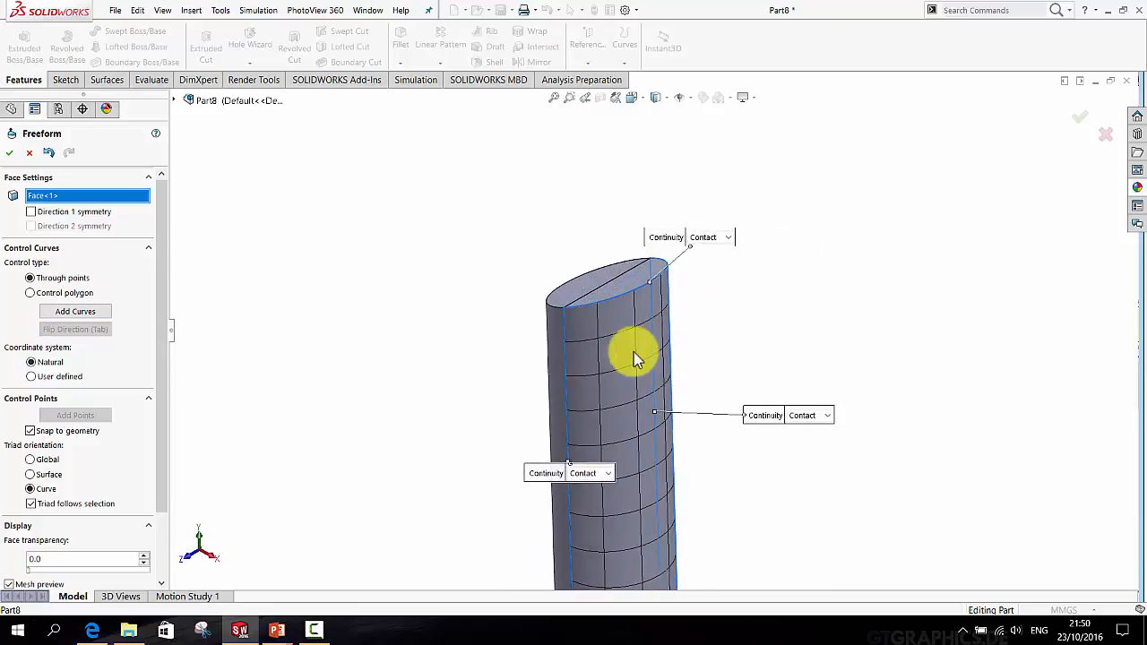
{"action": "left_click", "coordinate": [31, 213]}
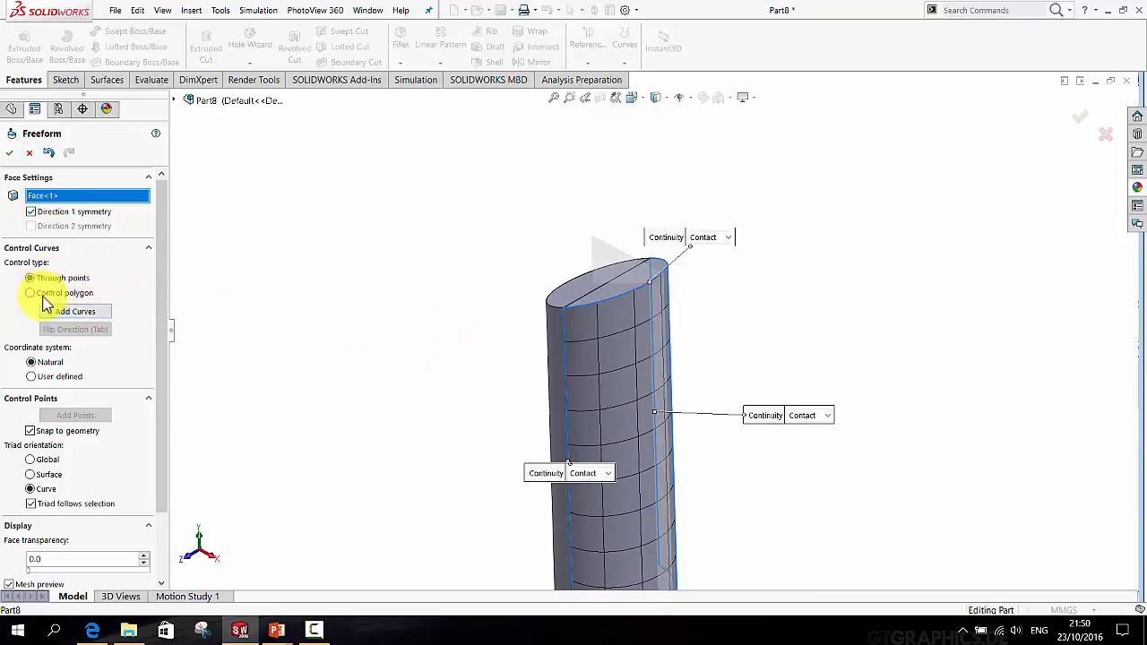
{"action": "left_click", "coordinate": [85, 311]}
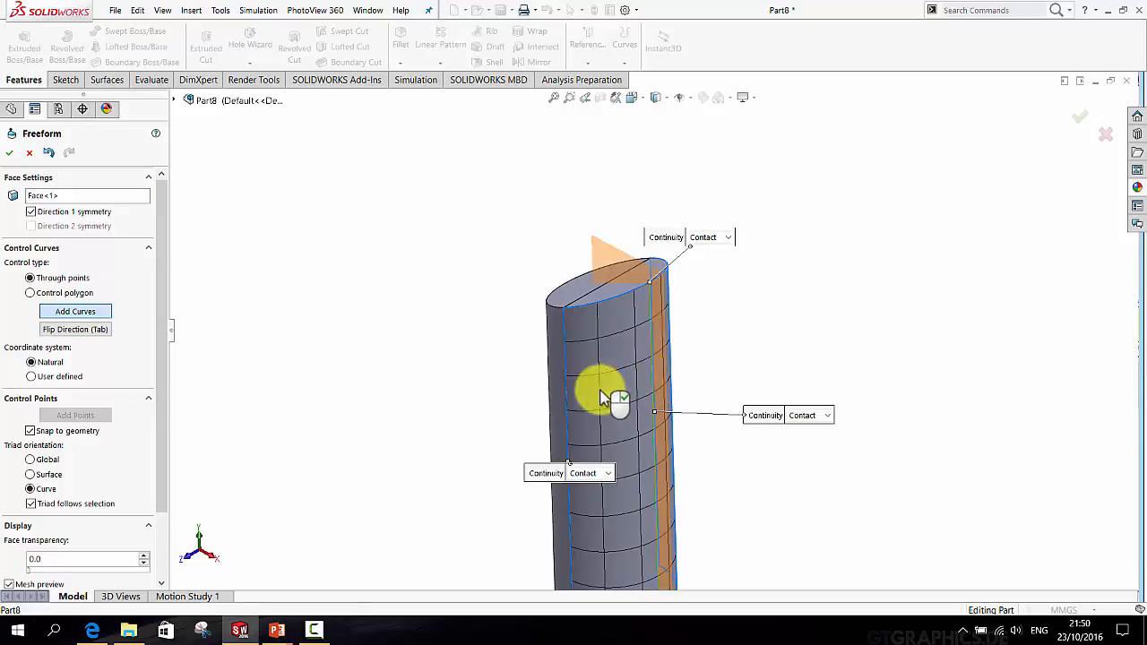
{"action": "left_click", "coordinate": [651, 356]}
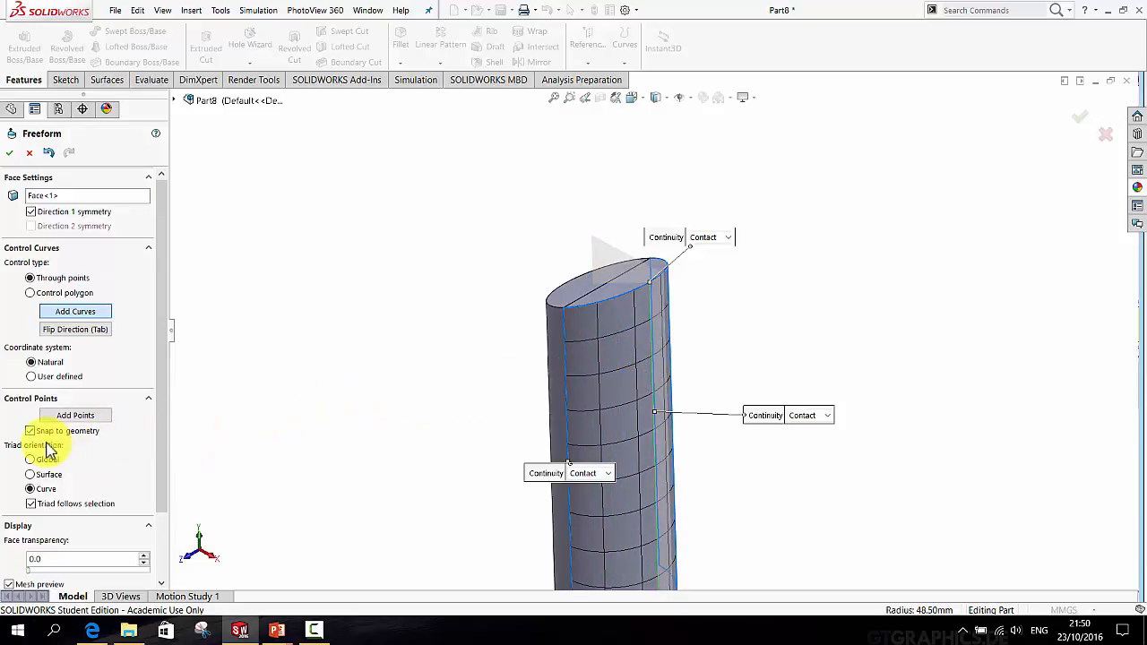
Add control points along the upper part and middle of the lengthwise control curve
{"action": "left_click", "coordinate": [72, 417]}
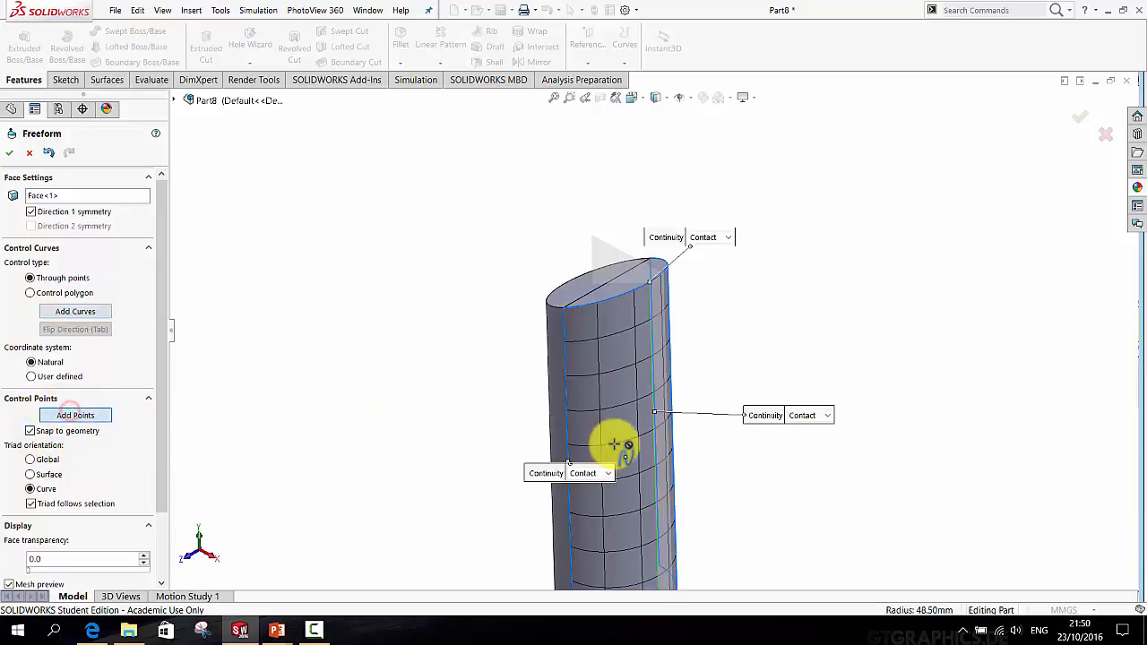
{"action": "scroll", "coordinate": [640, 332], "scroll_direction": "up", "scroll_amount": 3}
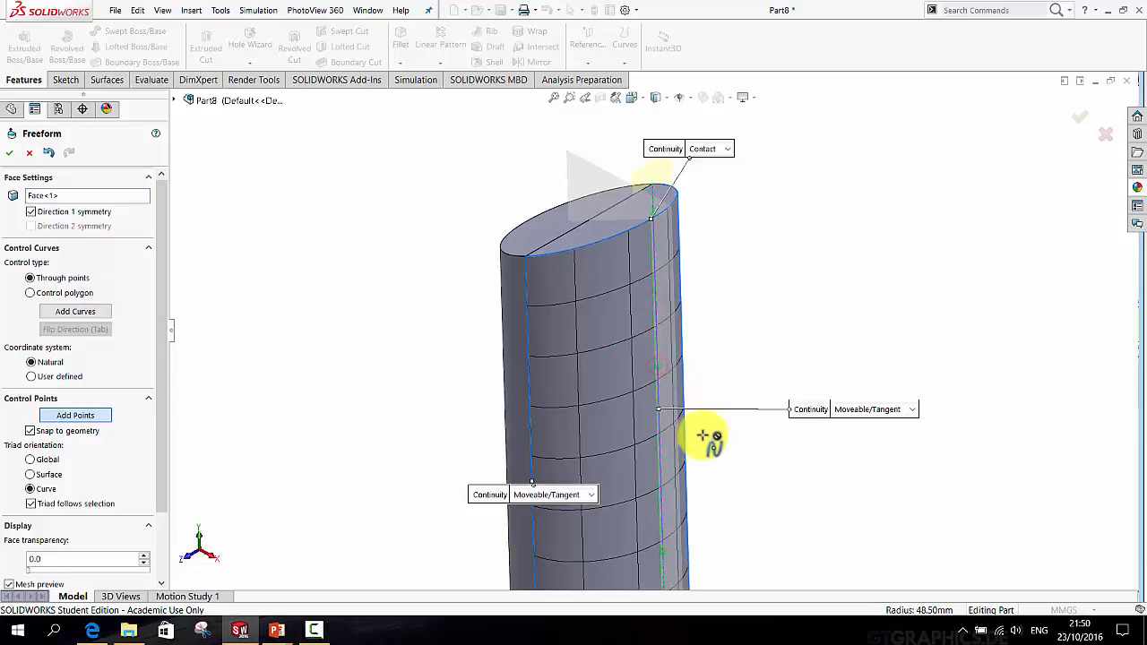
{"action": "middle_click_drag", "start_coordinate": [664, 459], "coordinate": [771, 308]}
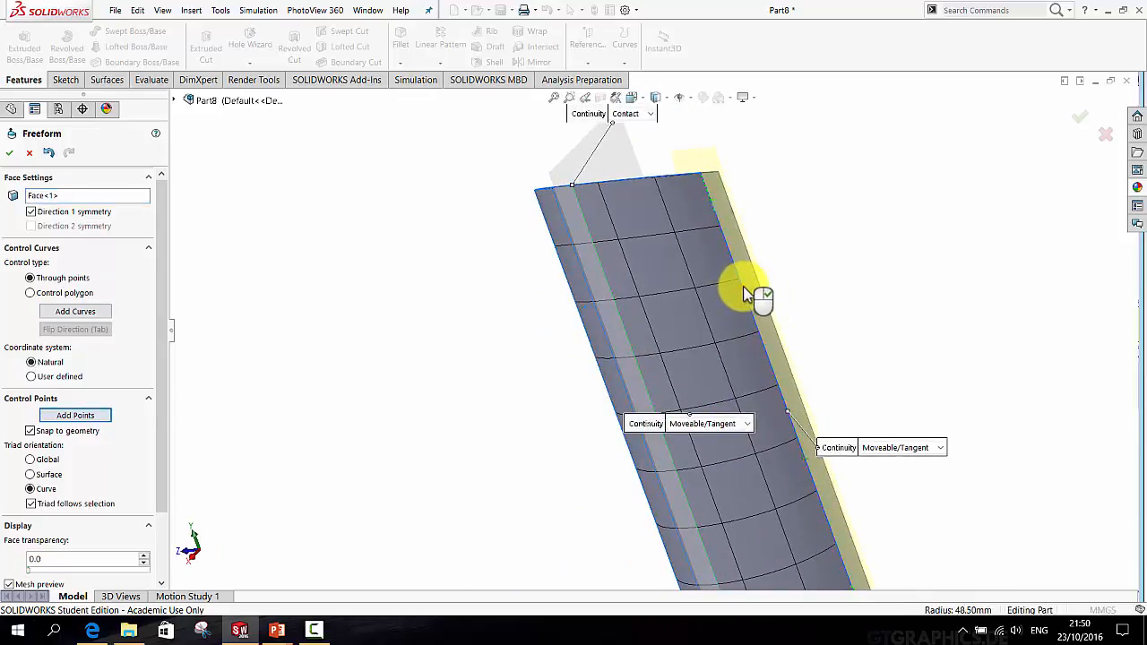
{"action": "middle_click_drag", "start_coordinate": [654, 379], "coordinate": [242, 351]}
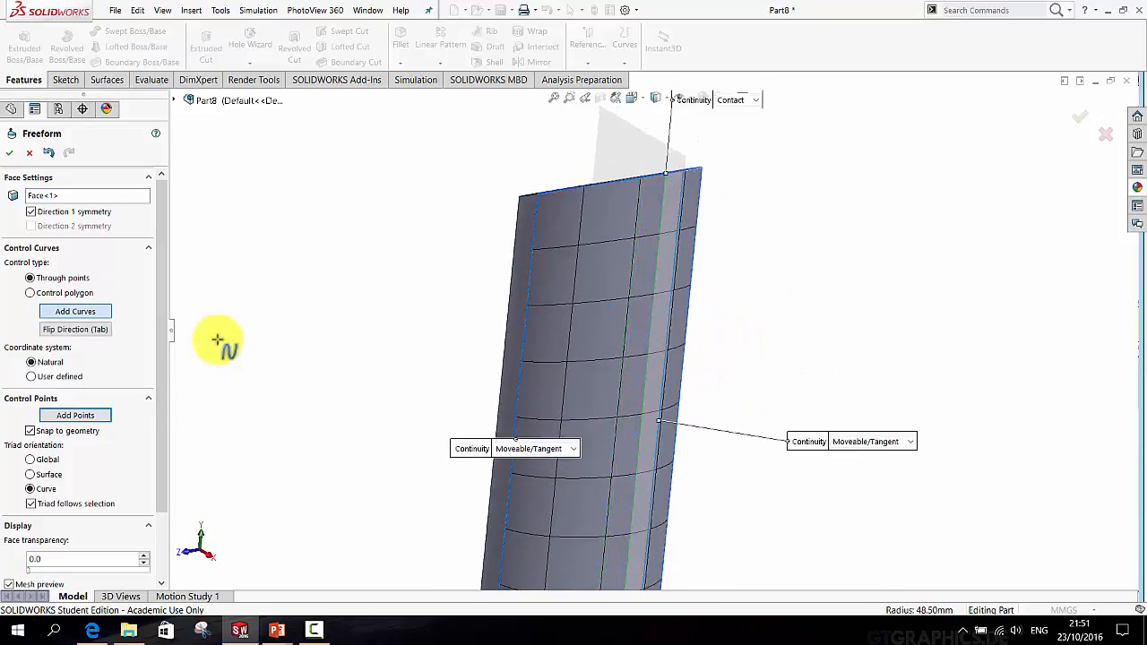
{"action": "left_click", "coordinate": [80, 420]}
{"action": "middle_click_drag", "start_coordinate": [655, 385], "coordinate": [638, 322]}
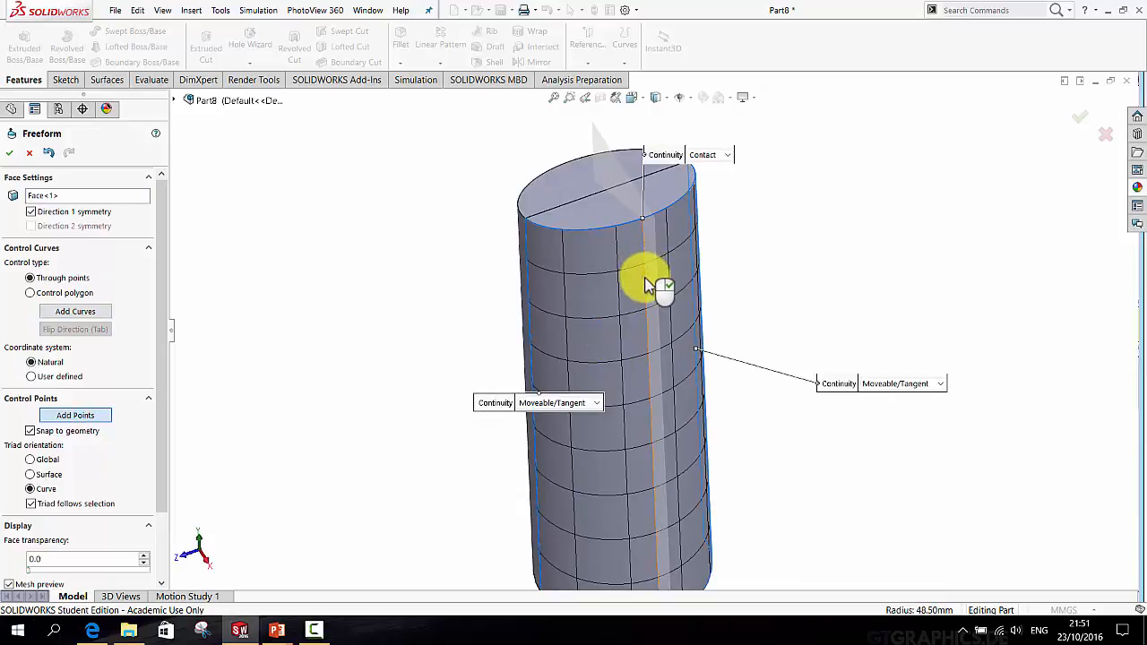
{"action": "left_click", "coordinate": [644, 296]}
{"action": "left_click", "coordinate": [649, 363]}
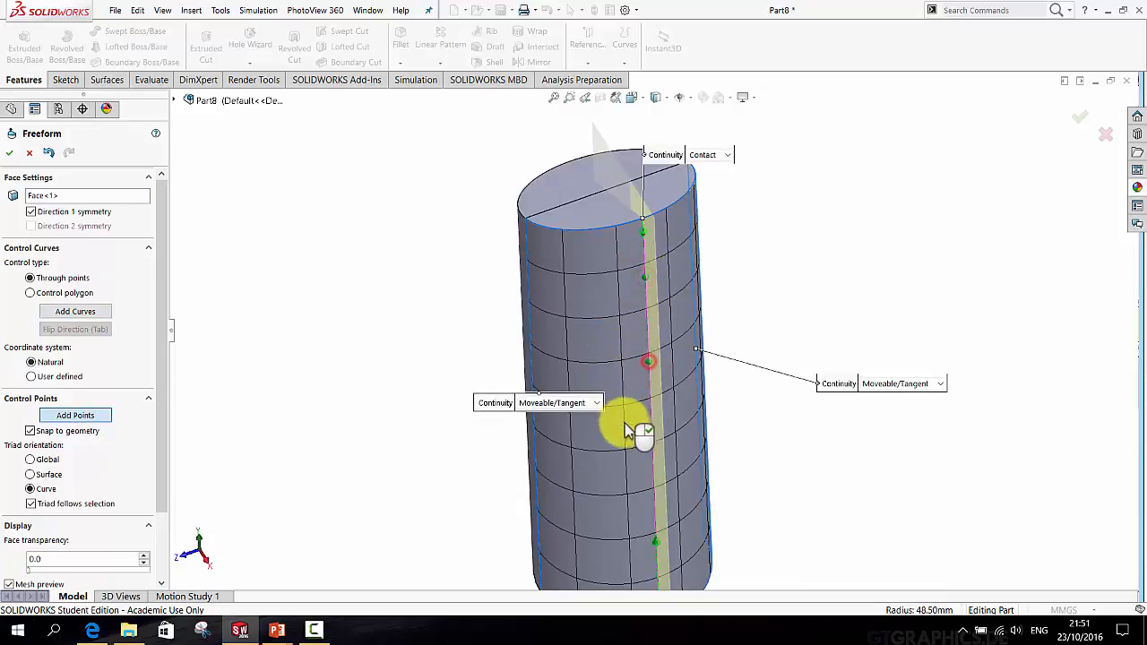
Pull the control point near the curve's middle inward, offsetting it by about -2.7 mm and -16.71 mm along its first two triad directions
{"action": "middle_click_drag", "start_coordinate": [607, 418], "coordinate": [670, 350]}
{"action": "mouse_move", "coordinate": [653, 338]}
{"action": "left_mouse_down"}
{"action": "mouse_move", "coordinate": [620, 327]}
{"action": "mouse_move", "coordinate": [694, 351]}
{"action": "mouse_move", "coordinate": [613, 322]}
{"action": "mouse_move", "coordinate": [666, 345]}
{"action": "left_mouse_up"}
{"action": "left_click_drag", "start_coordinate": [639, 336], "coordinate": [626, 325]}
{"action": "middle_click_drag", "start_coordinate": [699, 416], "coordinate": [665, 405]}
{"action": "scroll", "coordinate": [665, 409], "scroll_direction": "up", "scroll_amount": 3}
{"action": "scroll", "coordinate": [665, 404], "scroll_direction": "up", "scroll_amount": 2}
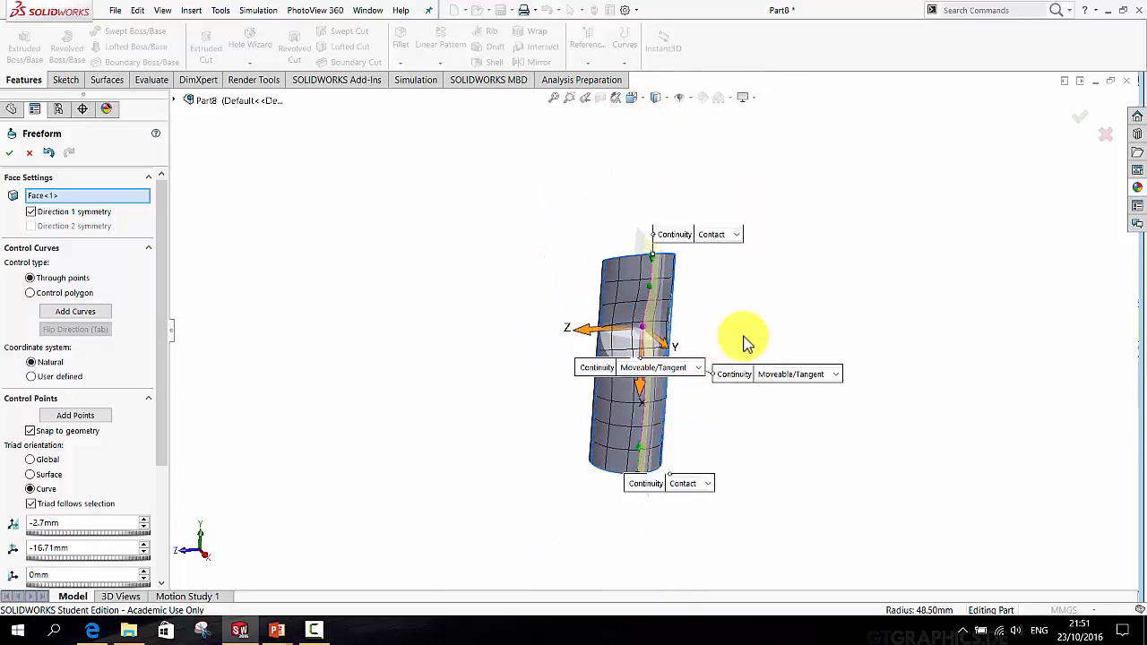
Set the continuity of both lengthwise side edges to Tangent and complete the Freeform feature
{"action": "scroll", "coordinate": [744, 338], "scroll_direction": "down", "scroll_amount": 2}
{"action": "middle_click_drag", "start_coordinate": [553, 397], "coordinate": [594, 389]}
{"action": "scroll", "coordinate": [594, 389], "scroll_direction": "down", "scroll_amount": 3}
{"action": "left_click_drag", "start_coordinate": [475, 376], "coordinate": [359, 380]}
{"action": "middle_click_drag", "start_coordinate": [475, 396], "coordinate": [616, 362]}
{"action": "scroll", "coordinate": [620, 361], "scroll_direction": "up", "scroll_amount": 3}
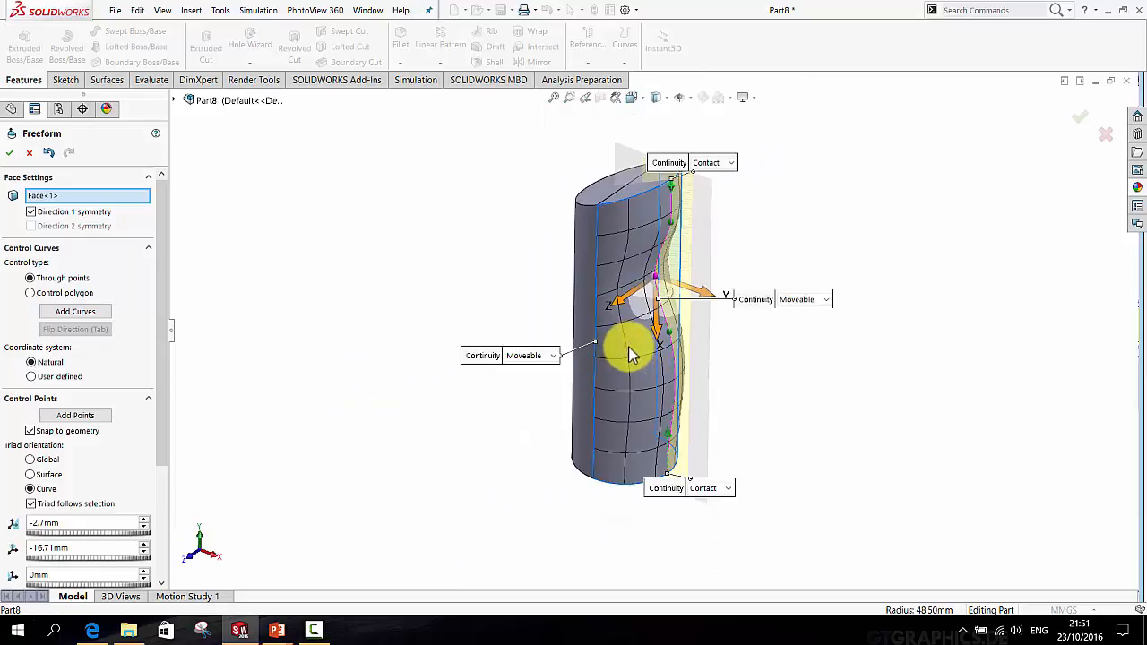
{"action": "scroll", "coordinate": [595, 344], "scroll_direction": "up", "scroll_amount": 3}
{"action": "scroll", "coordinate": [619, 349], "scroll_direction": "down", "scroll_amount": 2}
{"action": "scroll", "coordinate": [628, 363], "scroll_direction": "down", "scroll_amount": 5}
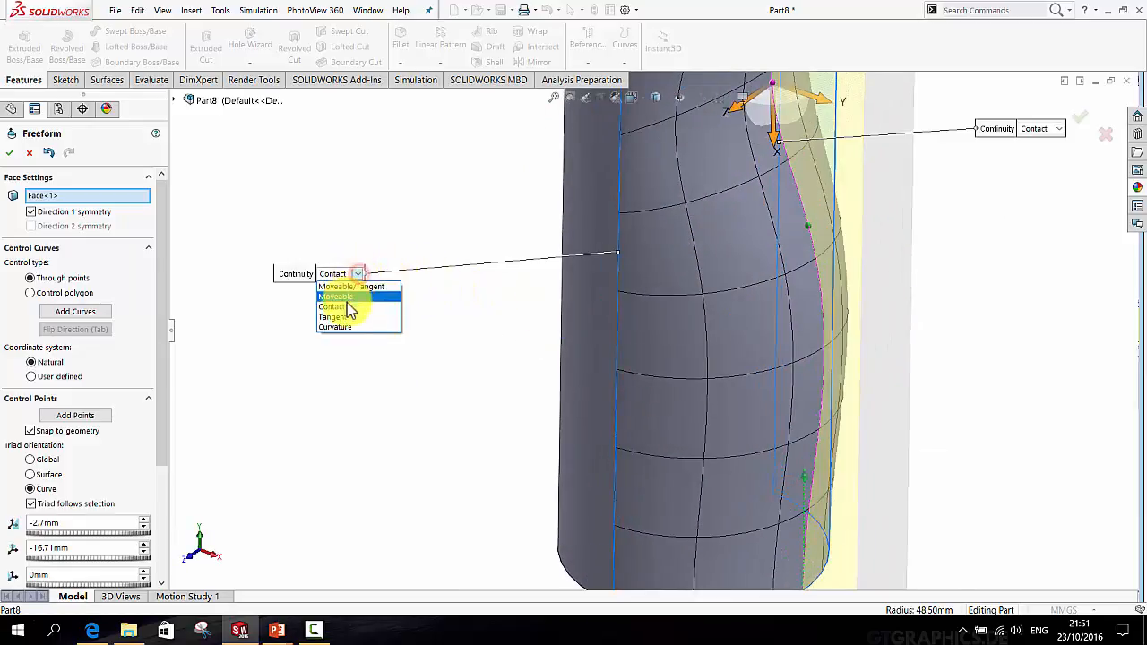
{"action": "left_click", "coordinate": [347, 319]}
{"action": "scroll", "coordinate": [659, 284], "scroll_direction": "up", "scroll_amount": 3}
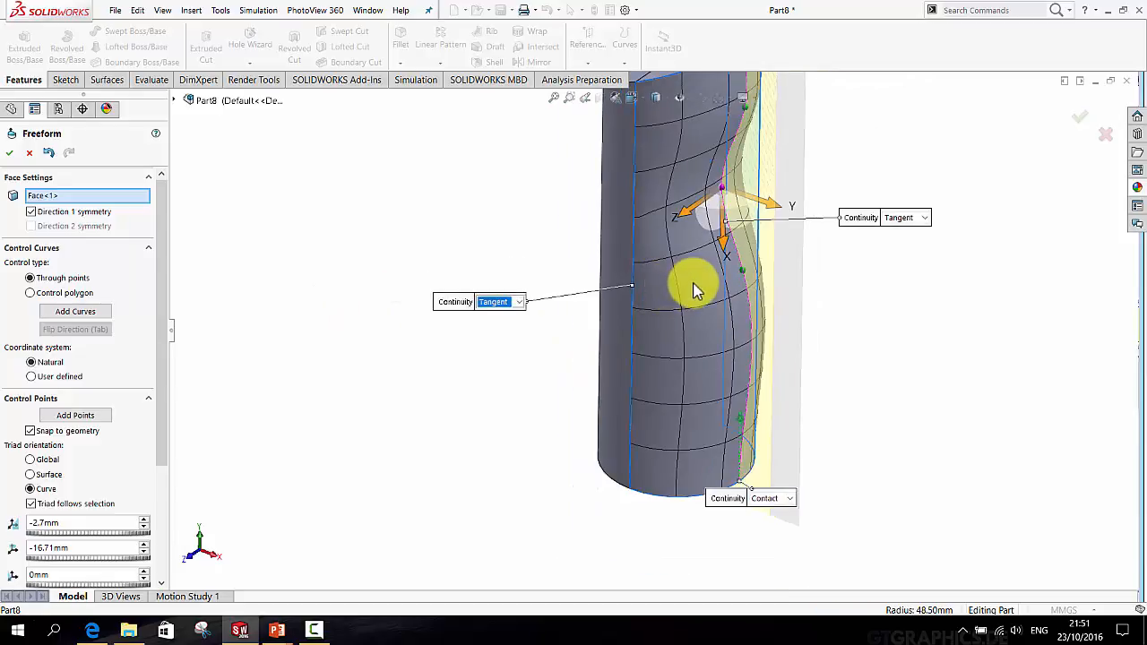
{"action": "middle_click_drag", "start_coordinate": [615, 269], "coordinate": [627, 345]}
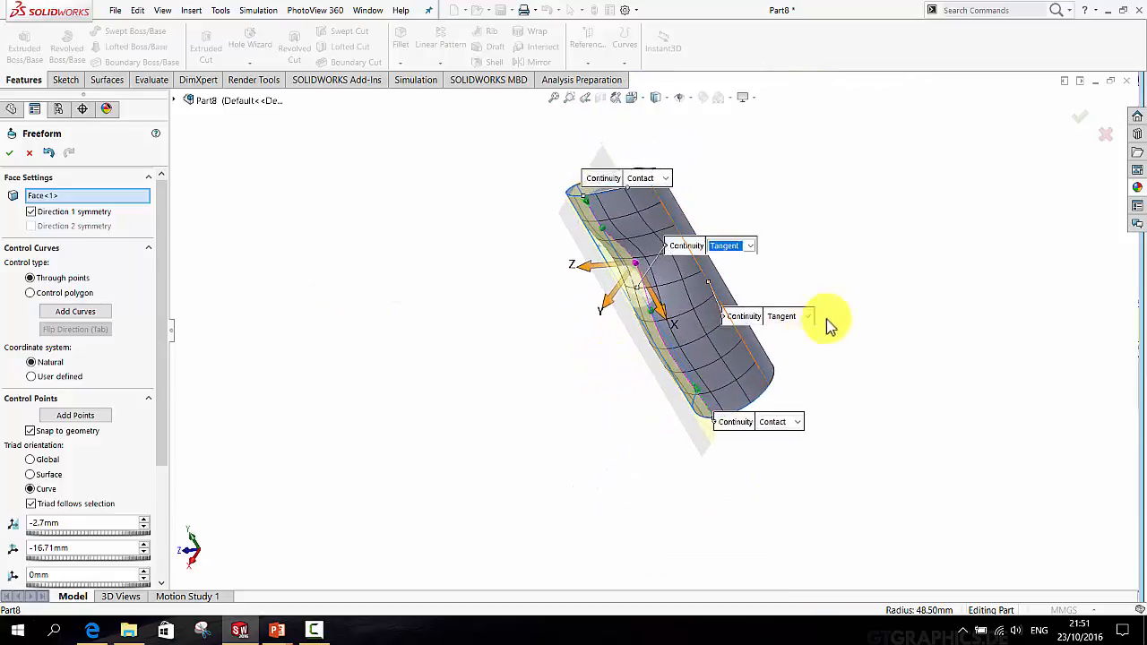
{"action": "middle_click_drag", "start_coordinate": [777, 324], "coordinate": [802, 253]}
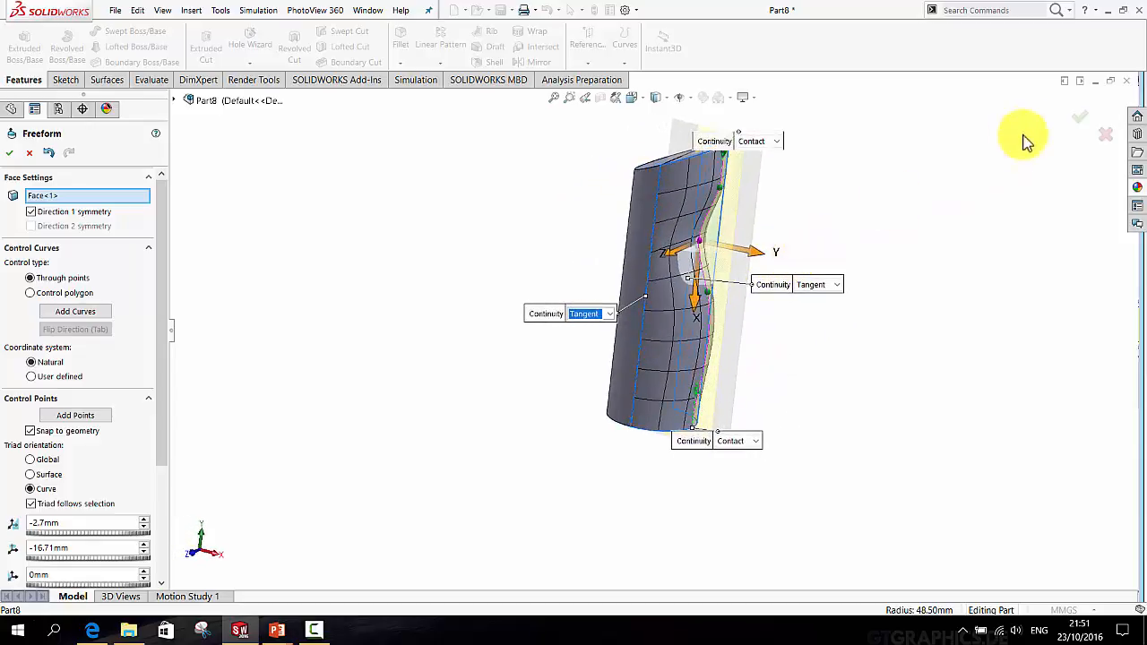
{"action": "left_click", "coordinate": [1076, 116]}
Examine the freeform-shaped side, its blend into the other half and the slanted end from several directions
{"action": "scroll", "coordinate": [714, 280], "scroll_direction": "up", "scroll_amount": 2}
{"action": "scroll", "coordinate": [693, 263], "scroll_direction": "down", "scroll_amount": 5}
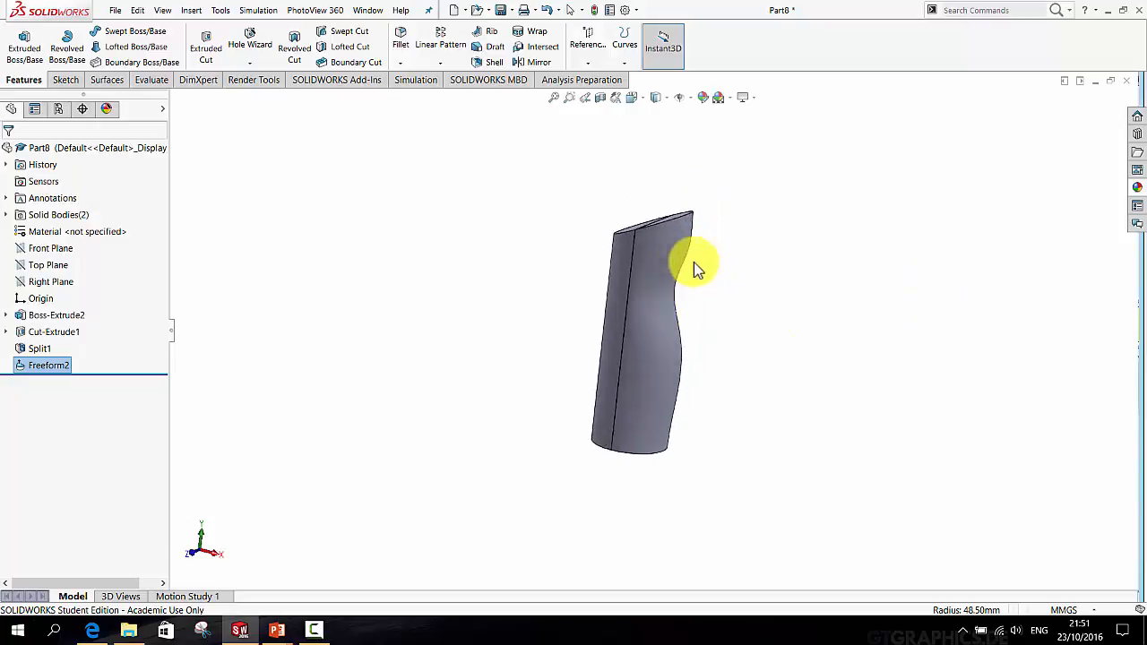
{"action": "middle_click_drag", "start_coordinate": [670, 294], "coordinate": [681, 273]}
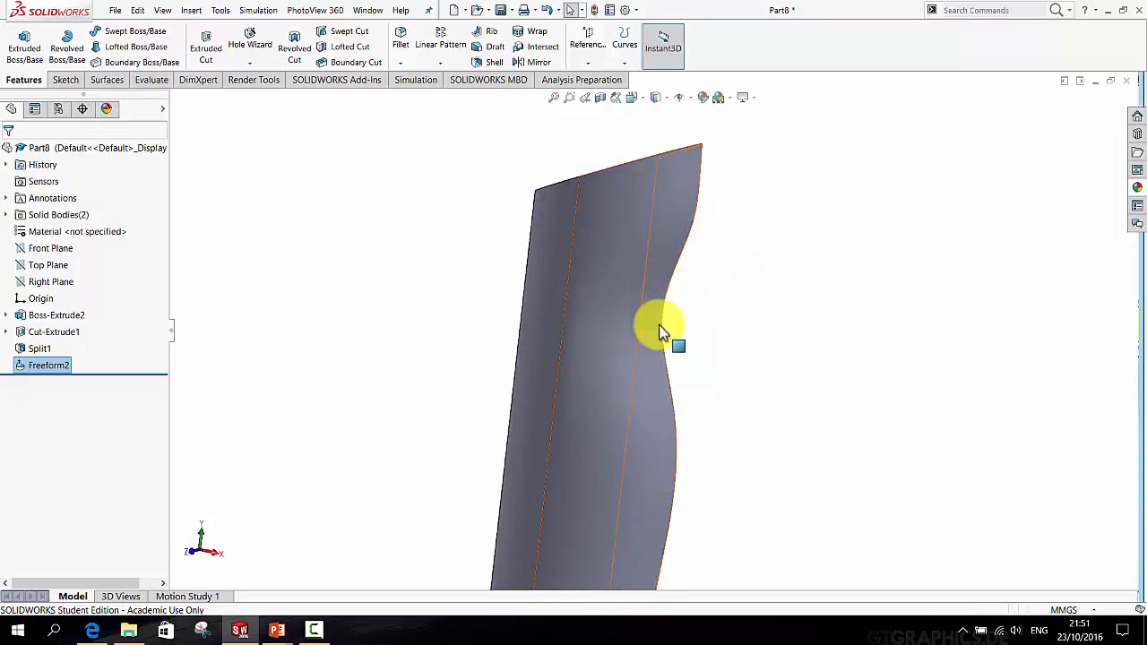
{"action": "scroll", "coordinate": [675, 374], "scroll_direction": "up", "scroll_amount": 3}
{"action": "middle_click_drag", "start_coordinate": [673, 369], "coordinate": [617, 381]}
{"action": "scroll", "coordinate": [640, 287], "scroll_direction": "down", "scroll_amount": 3}
{"action": "scroll", "coordinate": [640, 308], "scroll_direction": "up", "scroll_amount": 2}
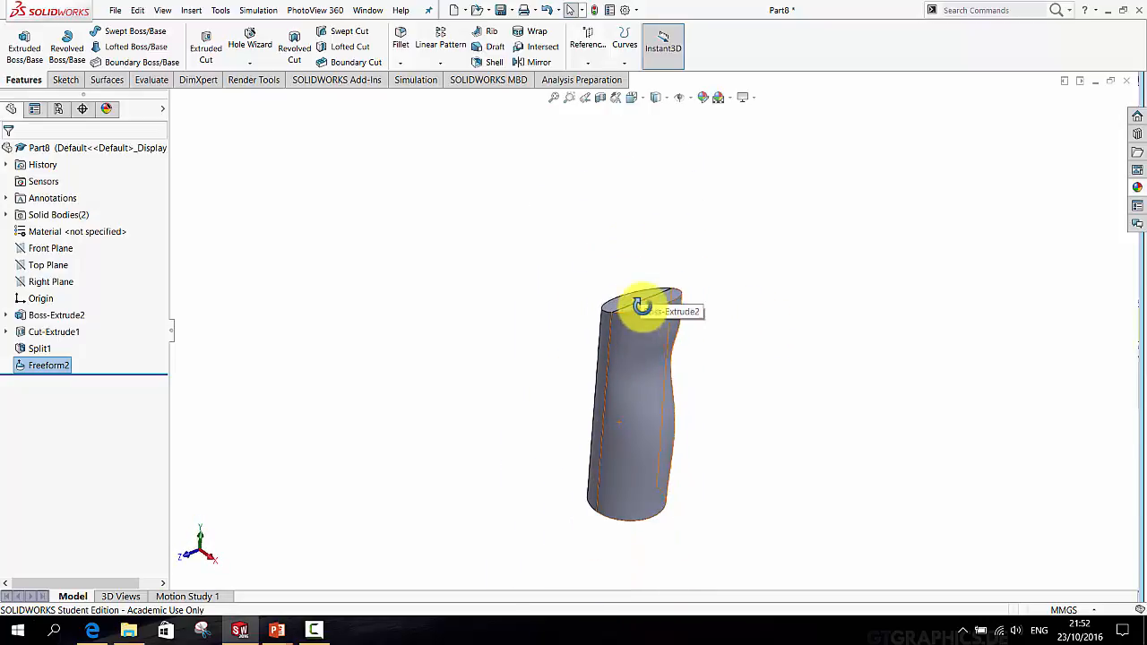
{"action": "middle_click_drag", "start_coordinate": [640, 308], "coordinate": [665, 320]}
{"action": "scroll", "coordinate": [691, 328], "scroll_direction": "down", "scroll_amount": 3}
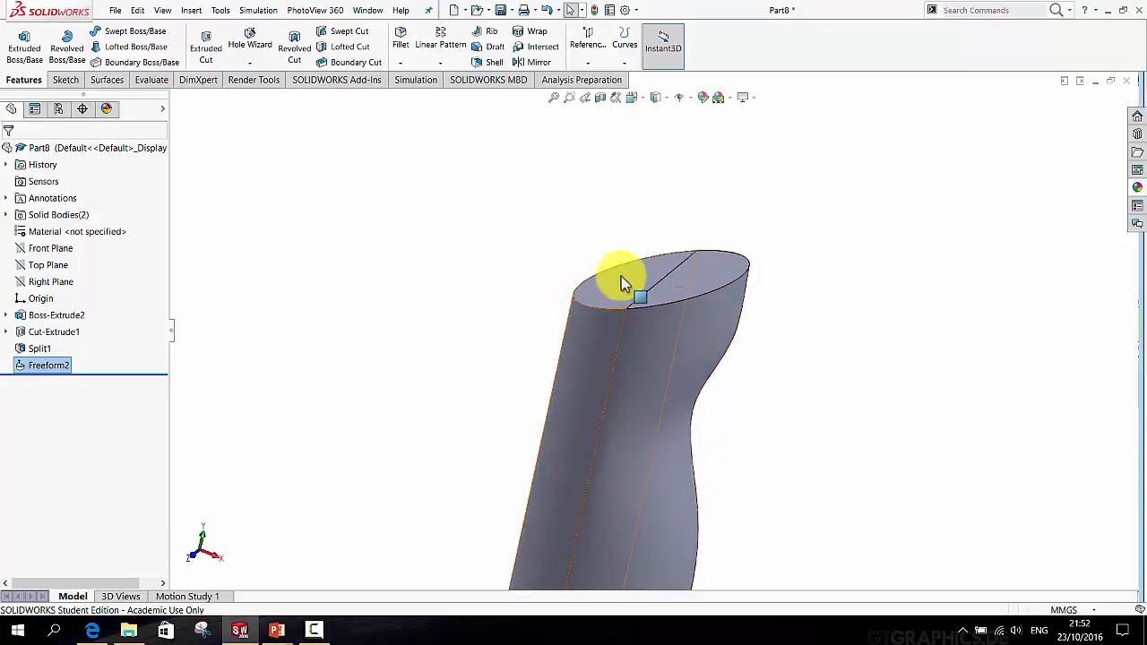
{"action": "scroll", "coordinate": [702, 343], "scroll_direction": "up", "scroll_amount": 4}
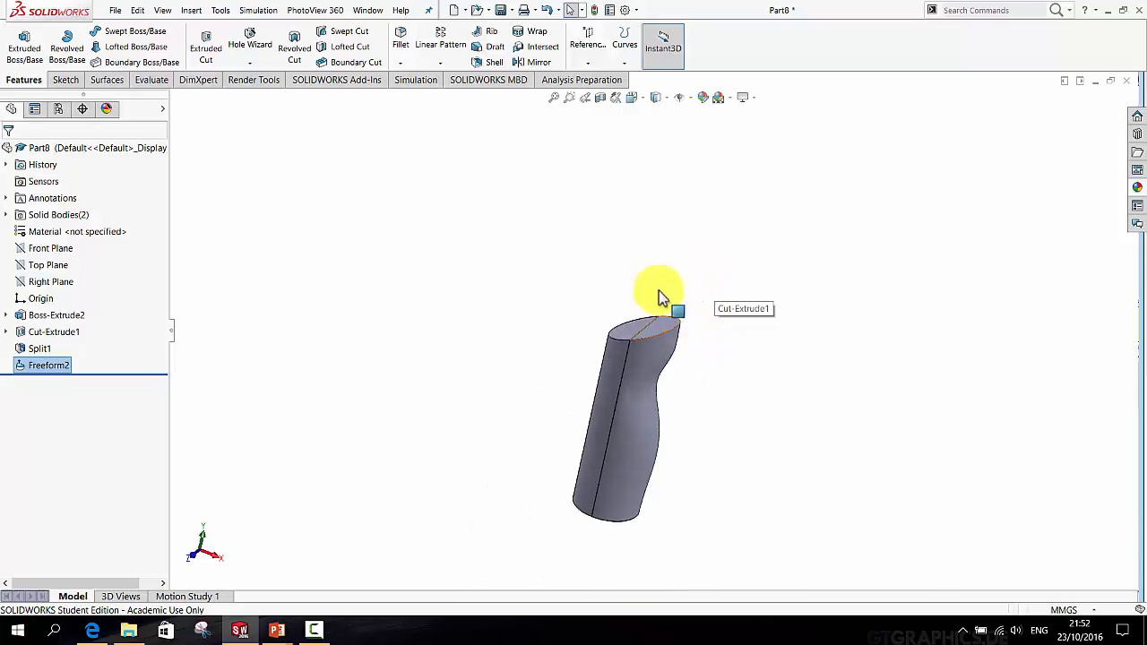
Combine the plain half and the freeform half into one body using the Add operation
{"action": "scroll", "coordinate": [669, 390], "scroll_direction": "down", "scroll_amount": 3}
{"action": "left_click", "coordinate": [194, 13]}
{"action": "mouse_move", "coordinate": [328, 64]}
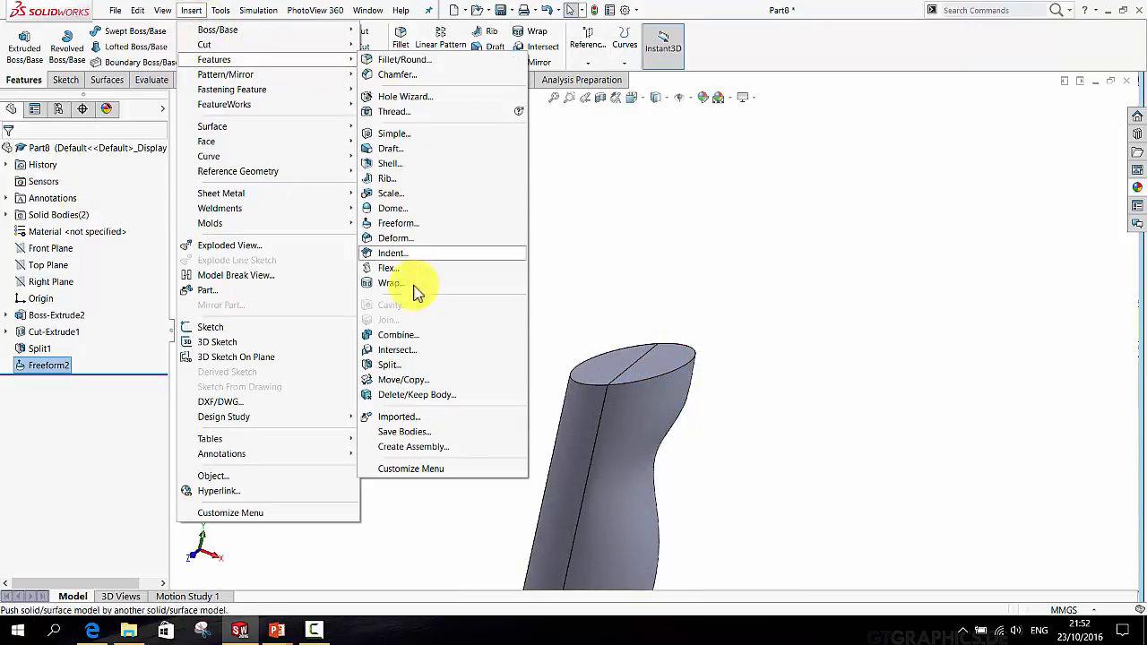
{"action": "left_click", "coordinate": [418, 334]}
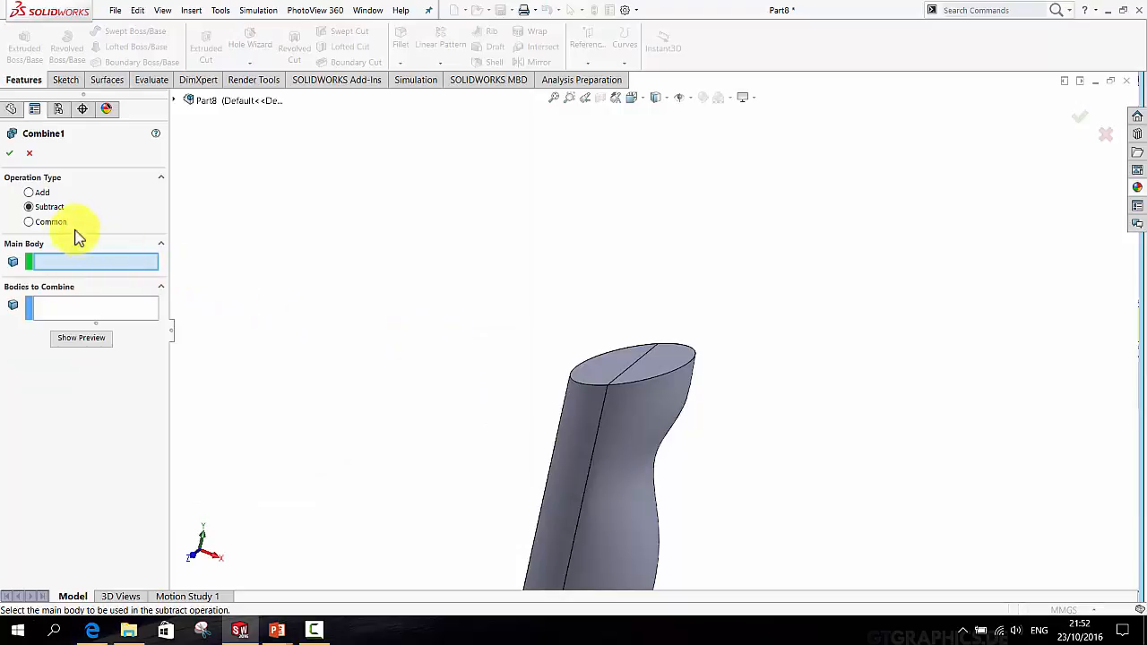
{"action": "left_click", "coordinate": [29, 195]}
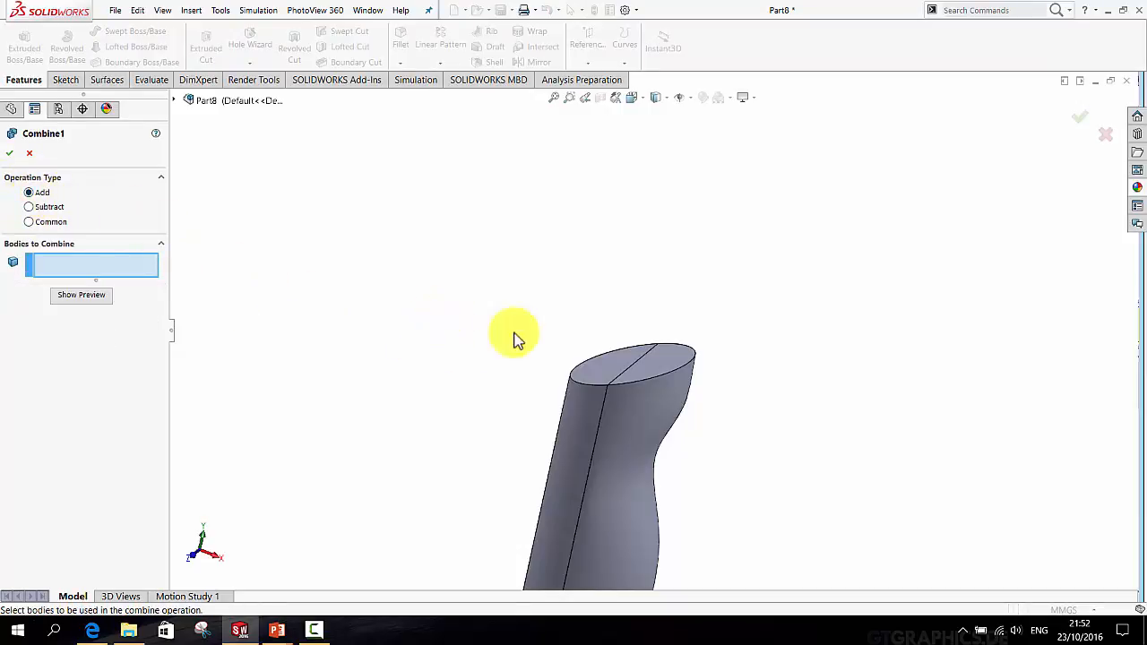
{"action": "left_click", "coordinate": [607, 378]}
{"action": "left_click", "coordinate": [654, 374]}
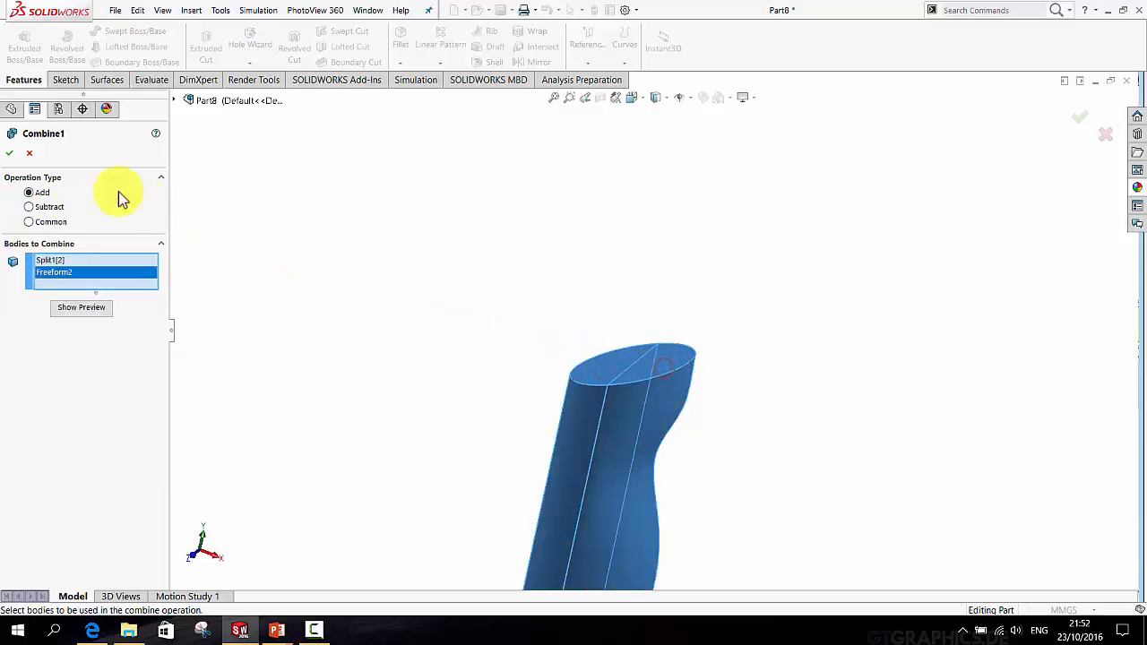
{"action": "left_click", "coordinate": [10, 154]}
Examine the combined body and its slanted end face
{"action": "scroll", "coordinate": [520, 317], "scroll_direction": "up", "scroll_amount": 3}
{"action": "middle_click_drag", "start_coordinate": [520, 318], "coordinate": [677, 424]}
{"action": "scroll", "coordinate": [654, 341], "scroll_direction": "down", "scroll_amount": 4}
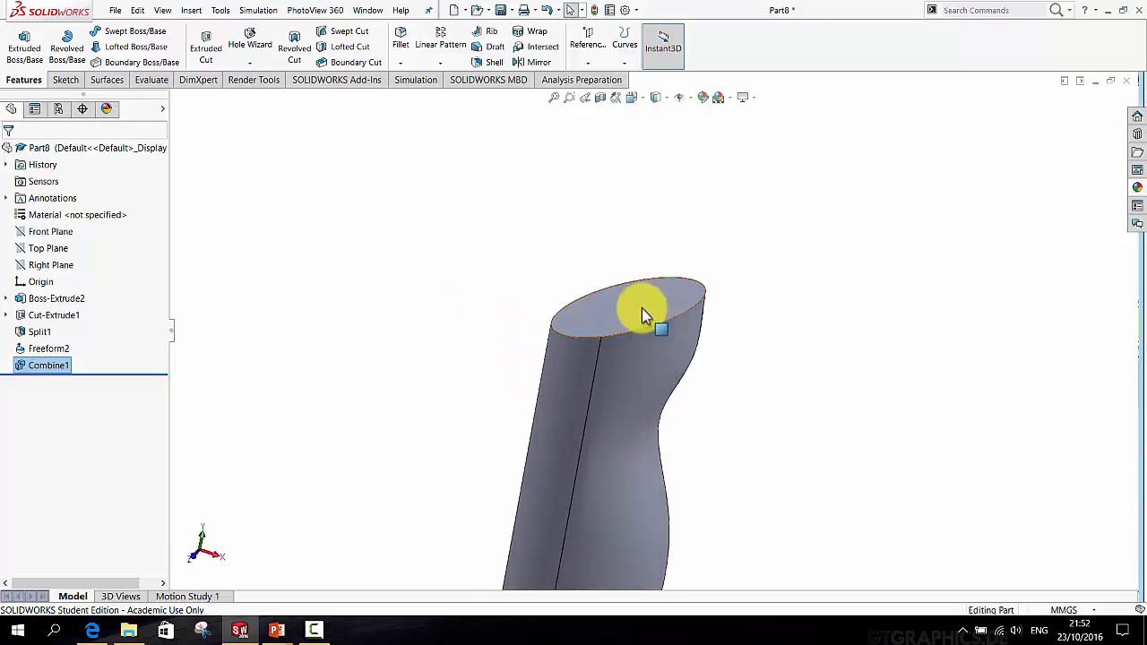
{"action": "left_click", "coordinate": [633, 299]}
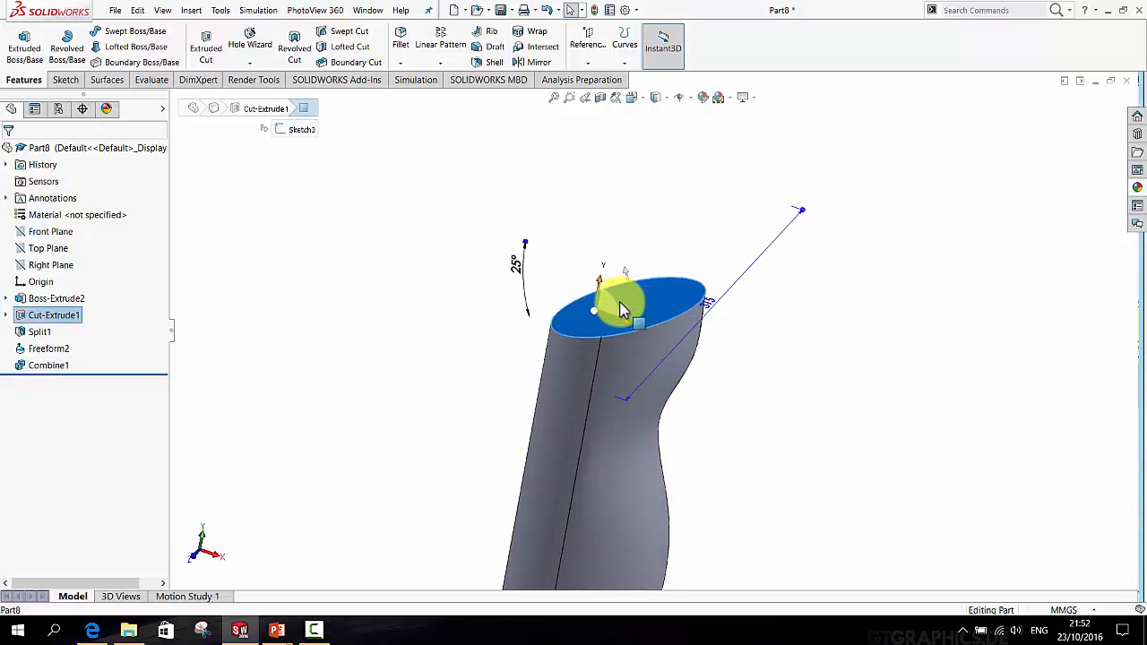
{"action": "scroll", "coordinate": [630, 348], "scroll_direction": "up", "scroll_amount": 4}
{"action": "mouse_move", "coordinate": [630, 364]}
{"action": "middle_mouse_down"}
{"action": "mouse_move", "coordinate": [604, 308]}
{"action": "mouse_move", "coordinate": [636, 368]}
{"action": "middle_mouse_up"}
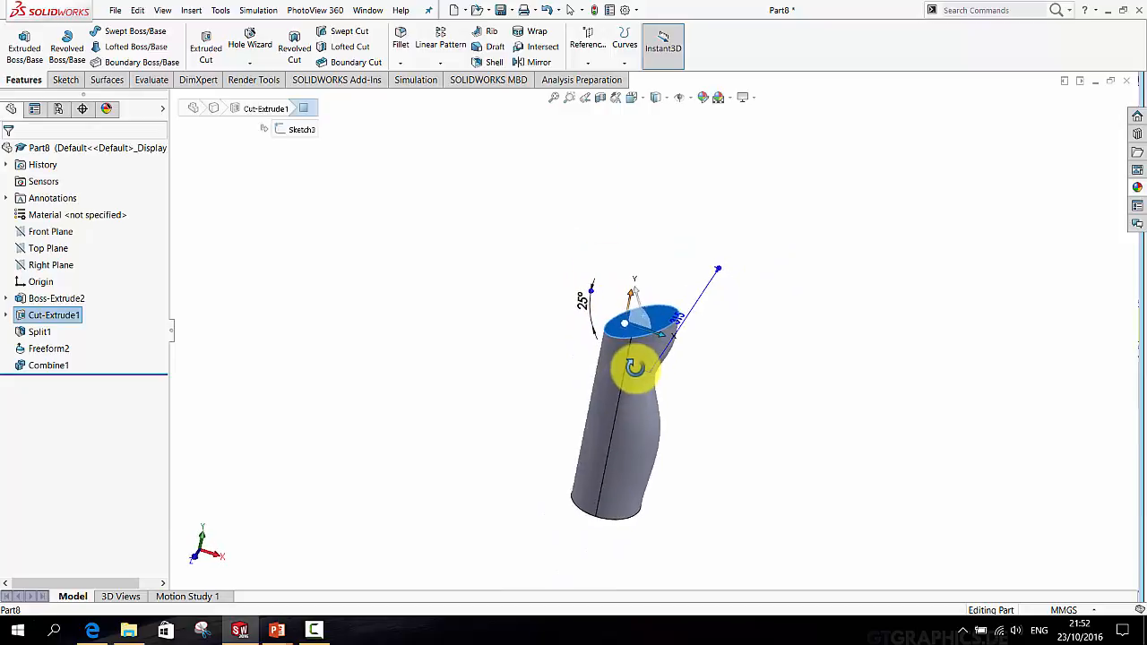
{"action": "left_click", "coordinate": [493, 322]}
Start a Dome on the slanted end face of the combined body and set its height to 40 mm
{"action": "left_click", "coordinate": [190, 10]}
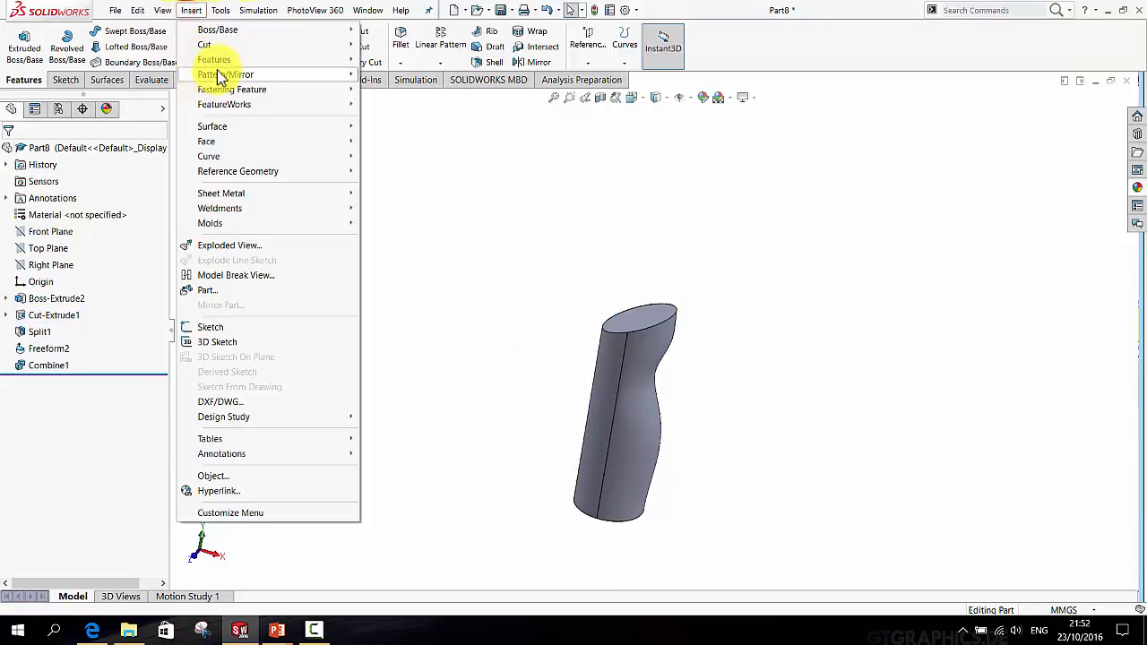
{"action": "mouse_move", "coordinate": [221, 61]}
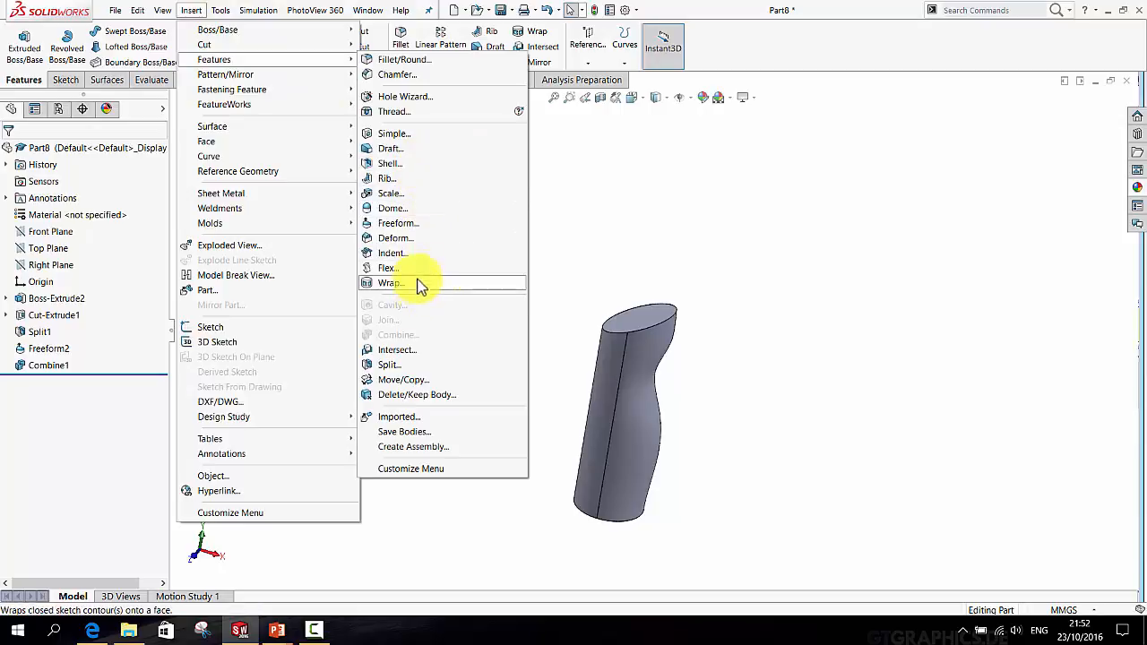
{"action": "left_click", "coordinate": [437, 211]}
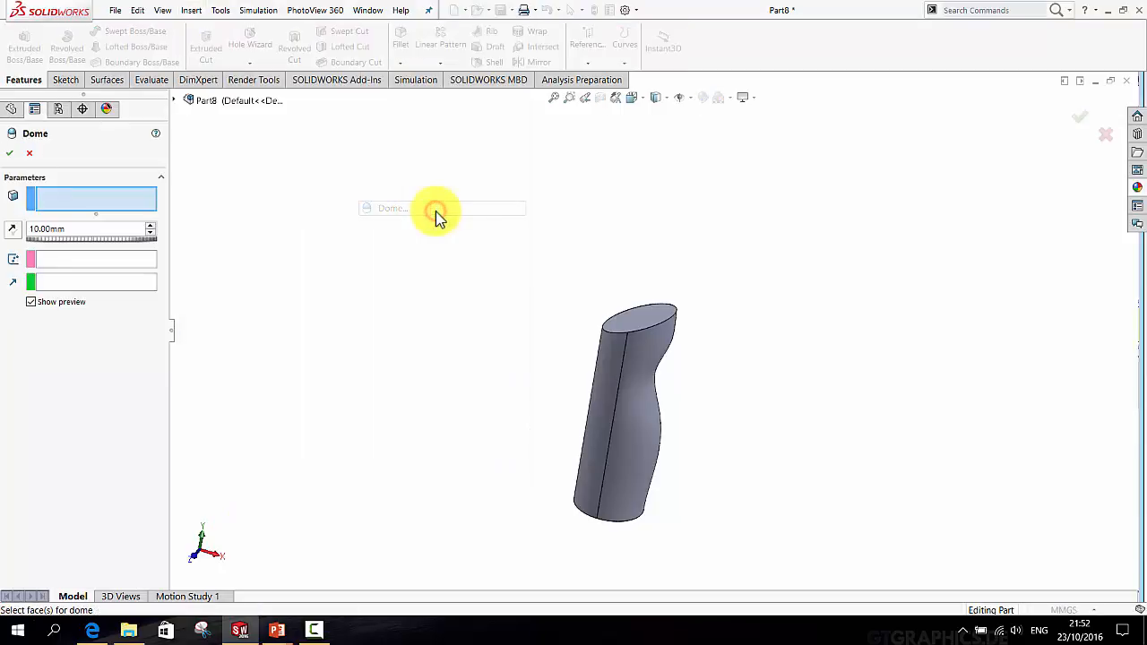
{"action": "left_click", "coordinate": [633, 318]}
{"action": "scroll", "coordinate": [632, 321], "scroll_direction": "down", "scroll_amount": 6}
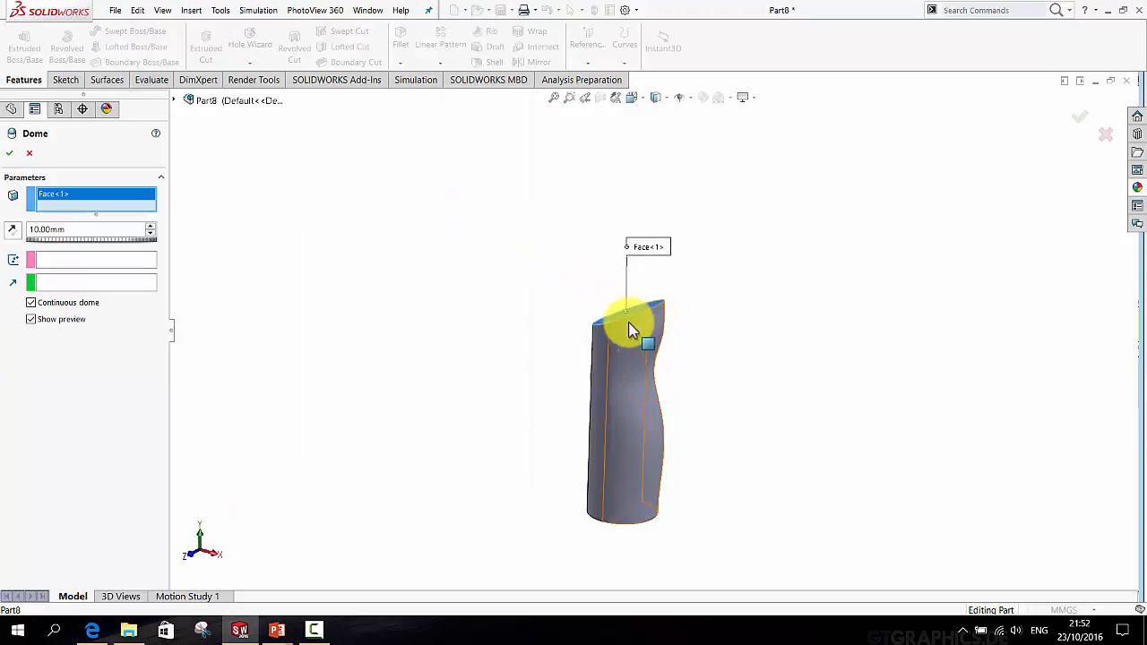
{"action": "left_click", "coordinate": [31, 318]}
{"action": "middle_click_drag", "start_coordinate": [454, 368], "coordinate": [505, 366]}
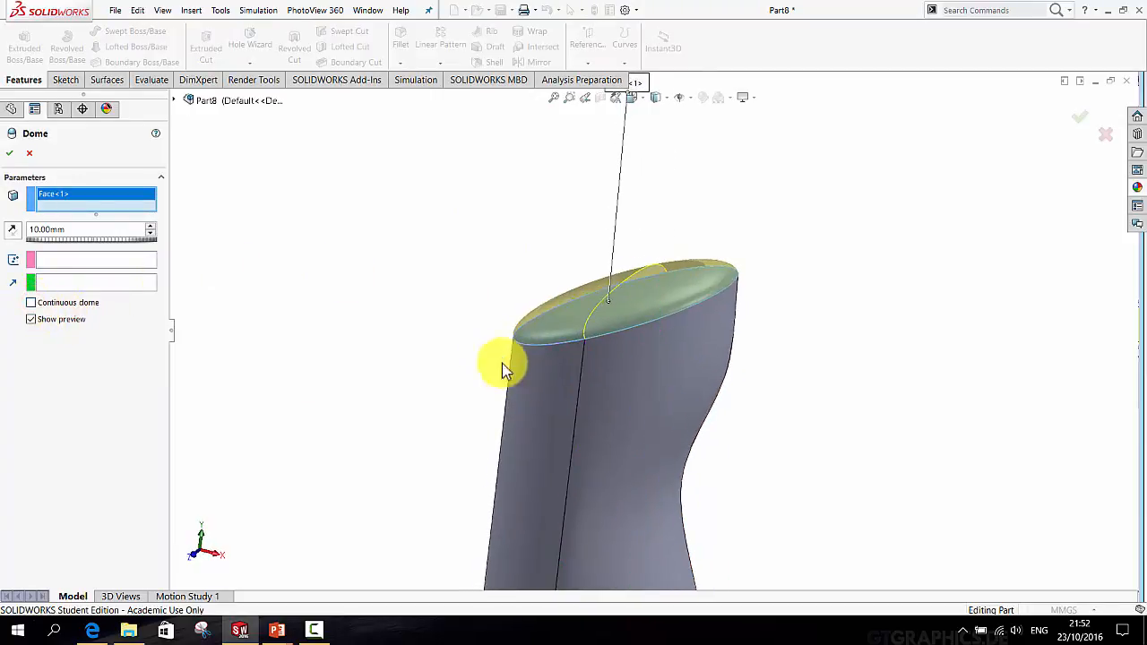
{"action": "left_click", "coordinate": [148, 225]}
{"action": "left_click", "coordinate": [148, 225]}
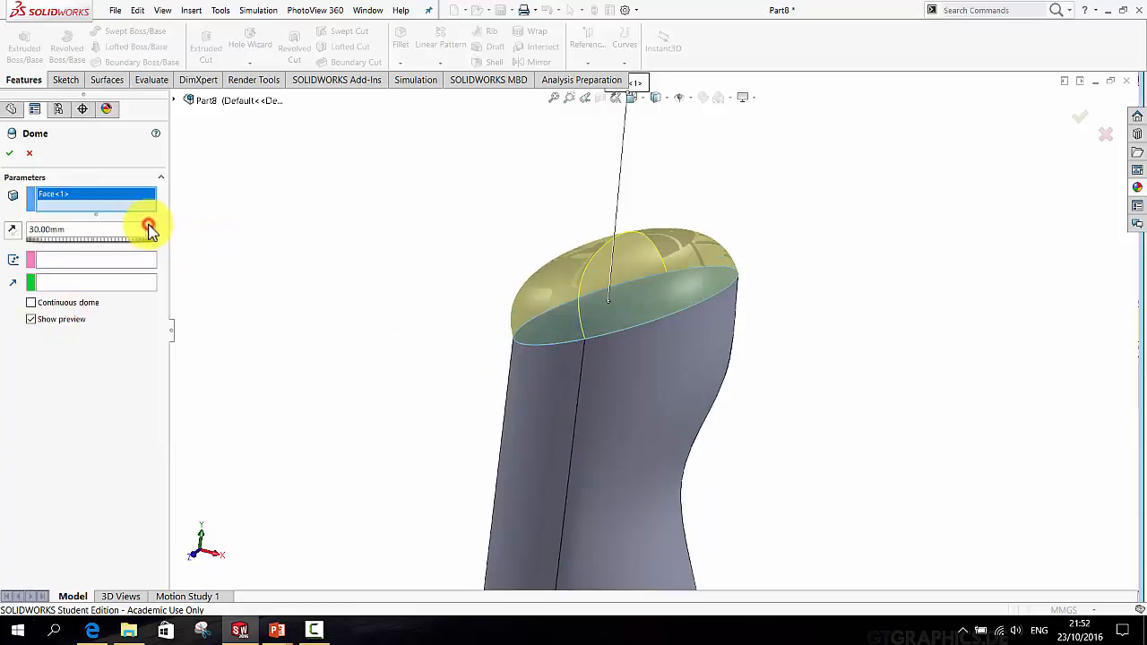
{"action": "left_click", "coordinate": [149, 225]}
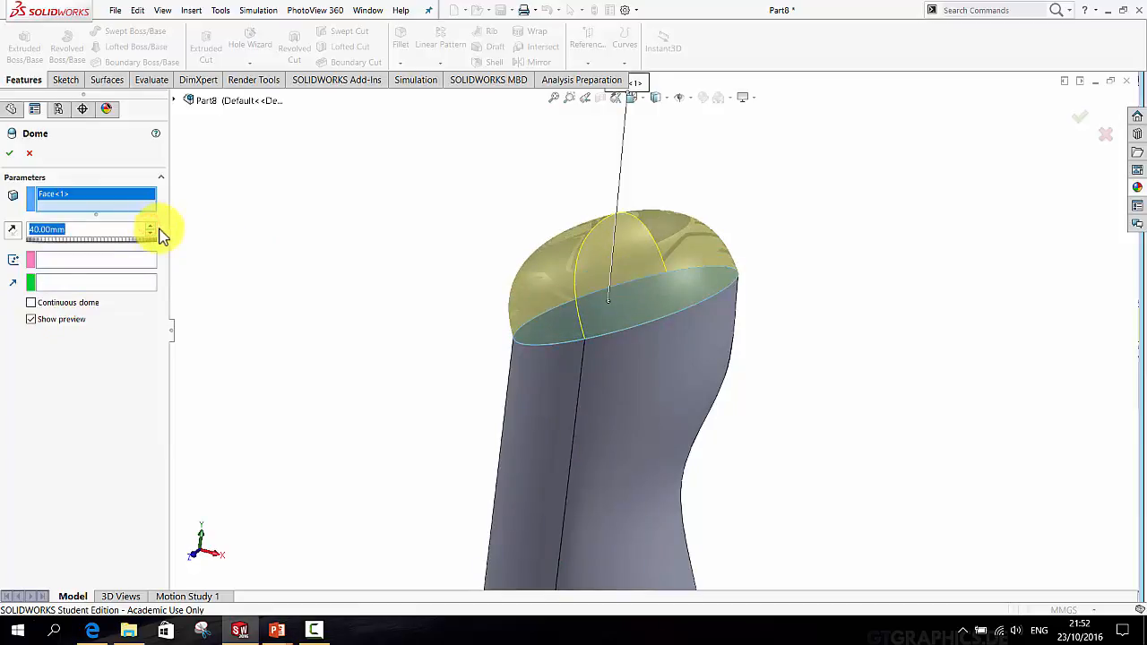
Make the dome on the slanted end a continuous dome and complete the feature
{"action": "left_click", "coordinate": [31, 305]}
{"action": "middle_click_drag", "start_coordinate": [597, 397], "coordinate": [565, 368]}
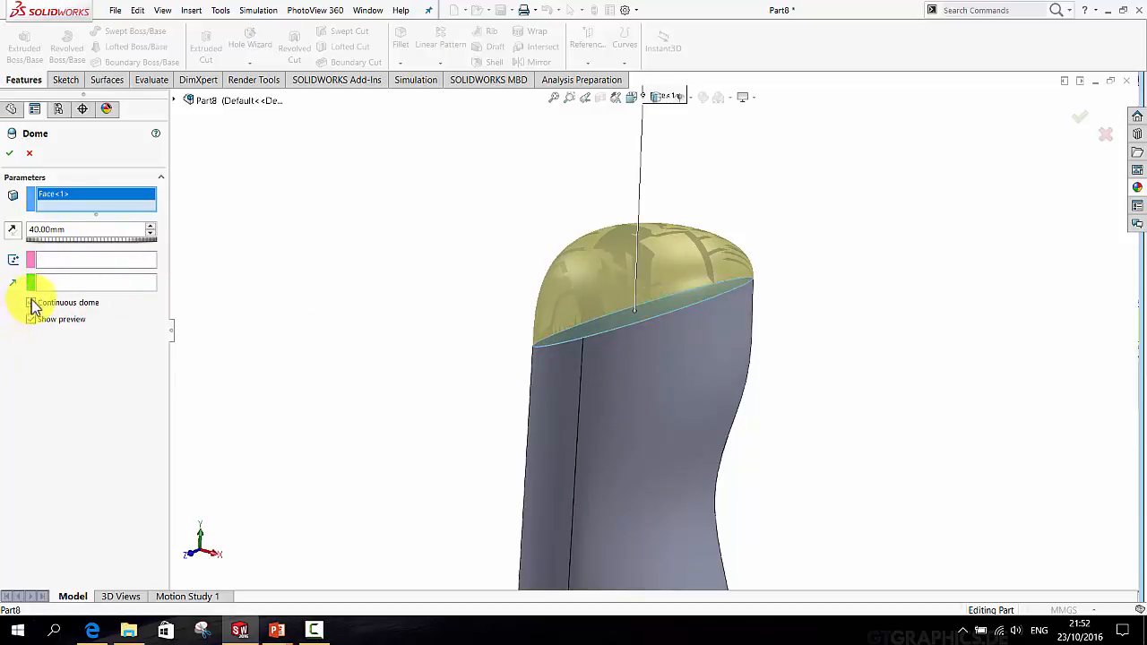
{"action": "middle_click_drag", "start_coordinate": [432, 323], "coordinate": [475, 345]}
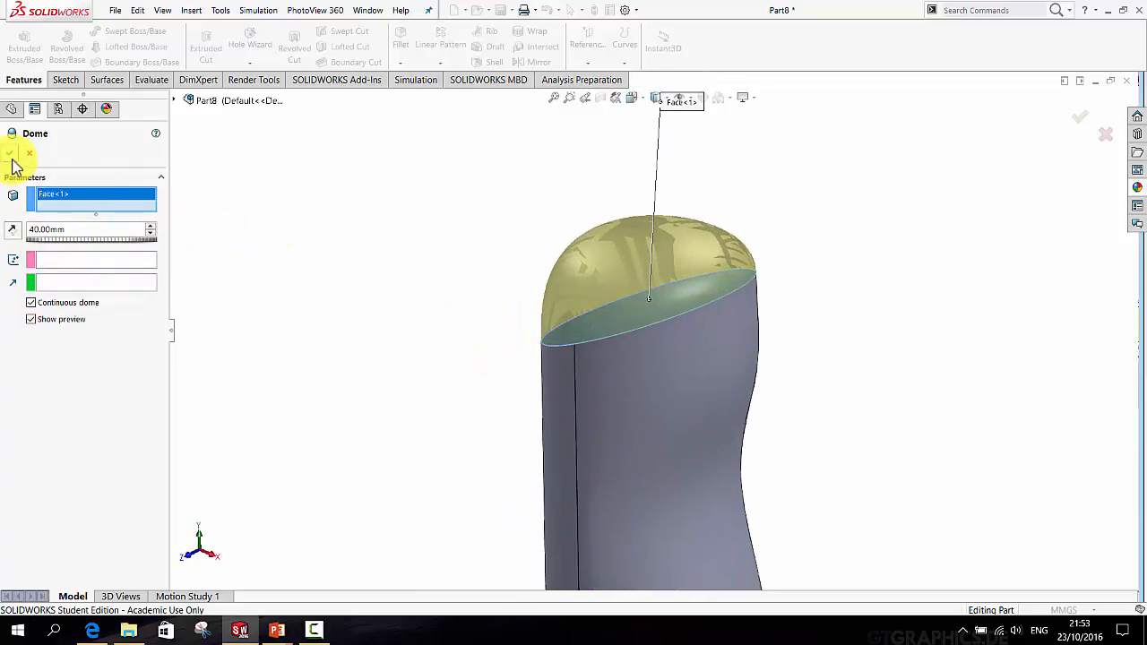
{"action": "scroll", "coordinate": [670, 394], "scroll_direction": "up", "scroll_amount": 8}
{"action": "middle_click_drag", "start_coordinate": [673, 454], "coordinate": [583, 337]}
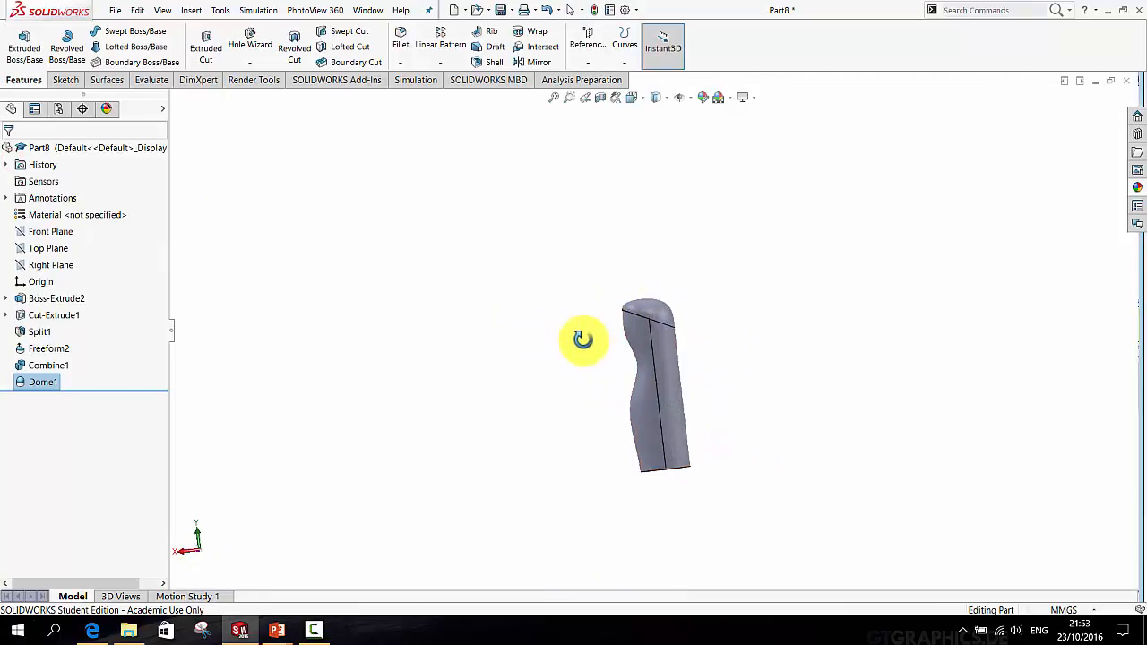
Set the model's display style to Shaded without edges
{"action": "scroll", "coordinate": [674, 330], "scroll_direction": "down", "scroll_amount": 4}
{"action": "left_click", "coordinate": [660, 99]}
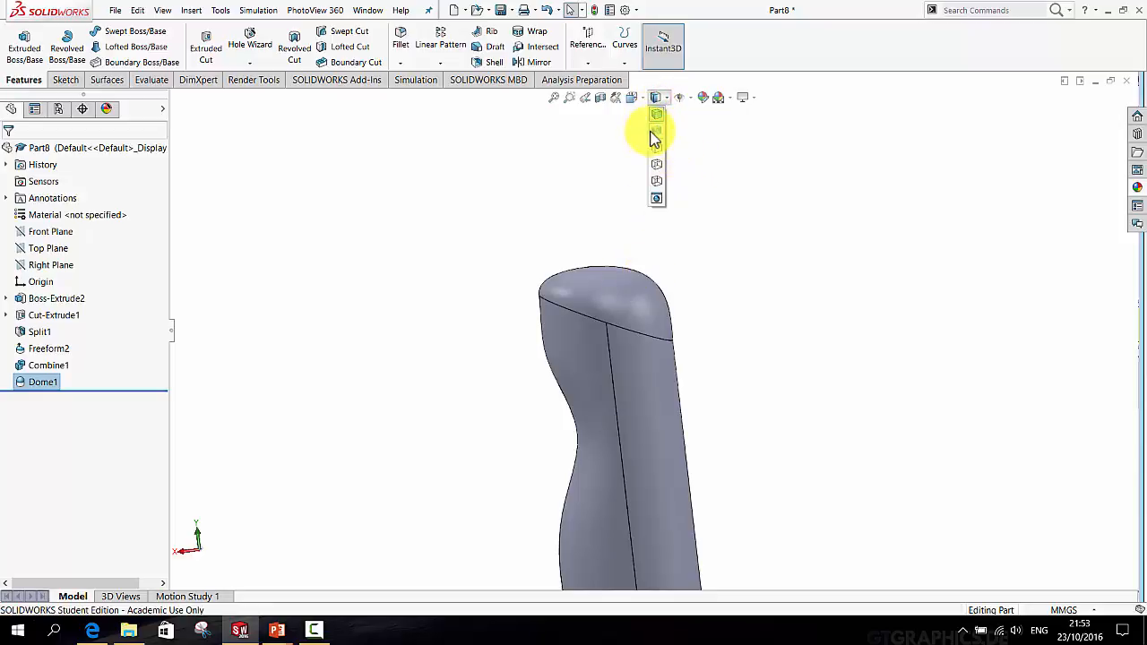
{"action": "left_click", "coordinate": [652, 132]}
{"action": "scroll", "coordinate": [615, 340], "scroll_direction": "up", "scroll_amount": 4}
{"action": "mouse_move", "coordinate": [617, 341]}
{"action": "middle_mouse_down"}
{"action": "mouse_move", "coordinate": [946, 298]}
{"action": "mouse_move", "coordinate": [815, 328]}
{"action": "mouse_move", "coordinate": [525, 271]}
{"action": "mouse_move", "coordinate": [503, 240]}
{"action": "mouse_move", "coordinate": [691, 245]}
{"action": "mouse_move", "coordinate": [640, 340]}
{"action": "mouse_move", "coordinate": [735, 351]}
{"action": "mouse_move", "coordinate": [774, 392]}
{"action": "mouse_move", "coordinate": [694, 305]}
{"action": "mouse_move", "coordinate": [740, 404]}
{"action": "mouse_move", "coordinate": [732, 335]}
{"action": "mouse_move", "coordinate": [772, 335]}
{"action": "mouse_move", "coordinate": [761, 403]}
{"action": "mouse_move", "coordinate": [737, 385]}
{"action": "mouse_move", "coordinate": [671, 421]}
{"action": "mouse_move", "coordinate": [615, 415]}
{"action": "middle_mouse_up"}
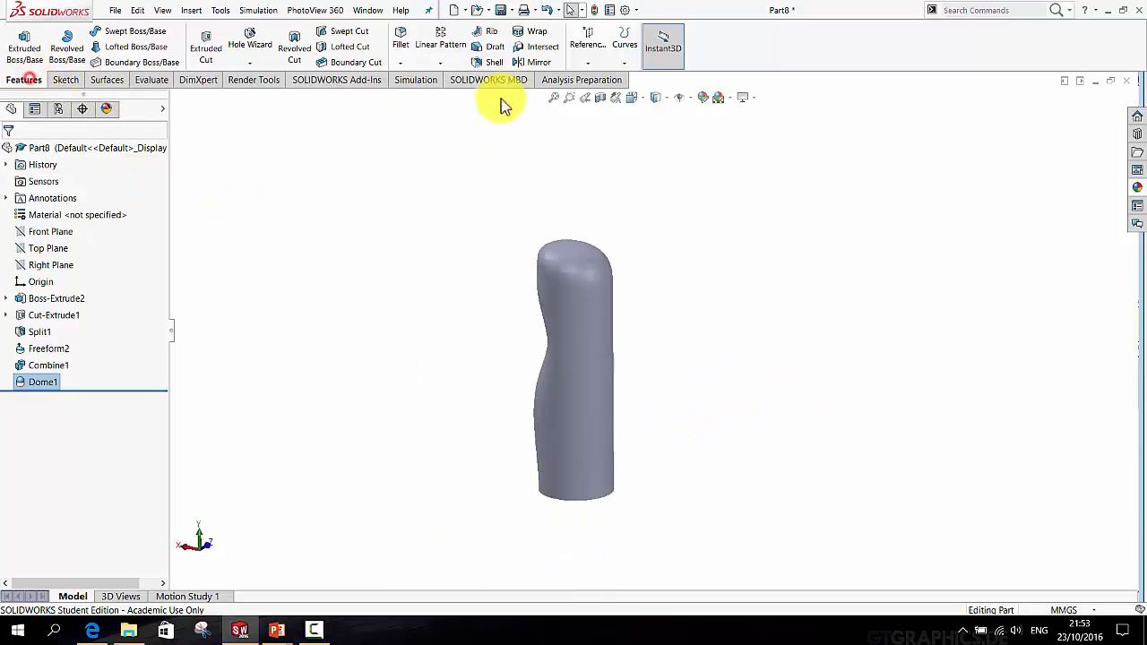
Create a reference plane offset 58 mm from the Right Plane, with the offset flipped to the side opposite the freeform shape
{"action": "left_click", "coordinate": [584, 52]}
{"action": "left_click", "coordinate": [596, 80]}
{"action": "middle_click_drag", "start_coordinate": [421, 286], "coordinate": [453, 296]}
{"action": "left_click", "coordinate": [177, 102]}
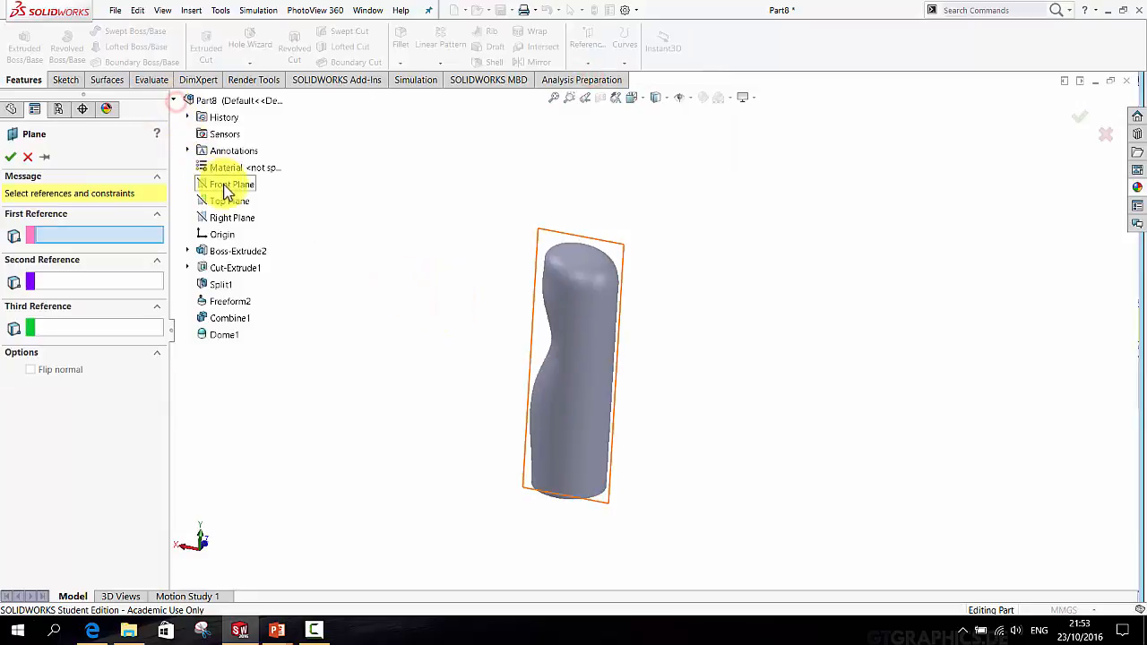
{"action": "left_click", "coordinate": [224, 218]}
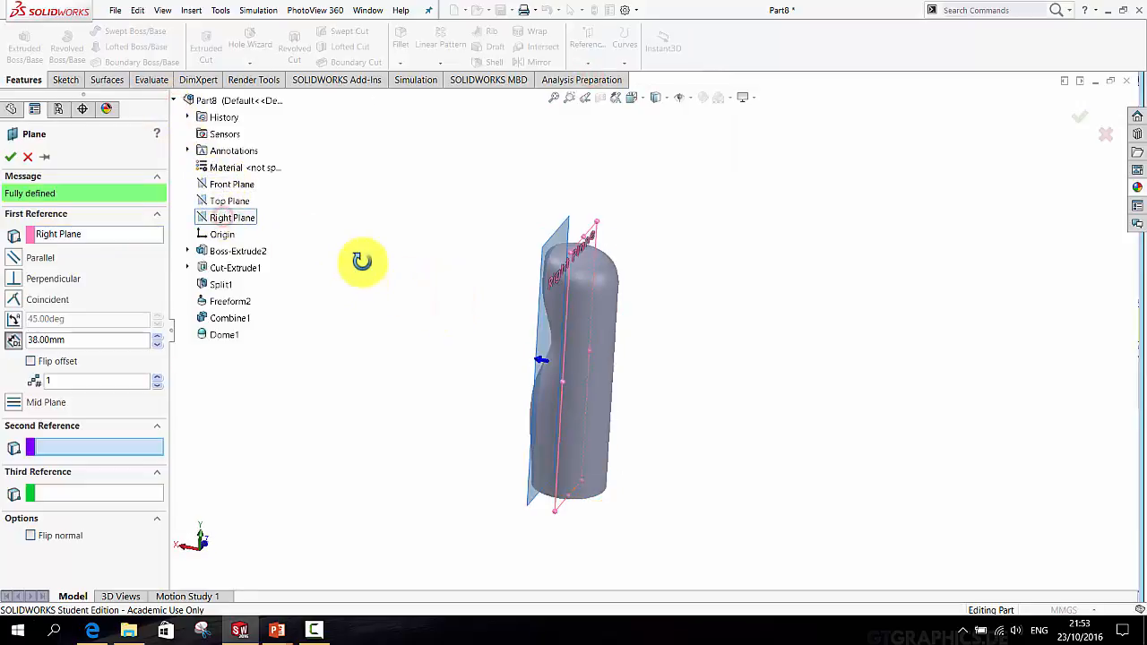
{"action": "middle_click_drag", "start_coordinate": [366, 260], "coordinate": [374, 264]}
{"action": "left_click", "coordinate": [30, 361]}
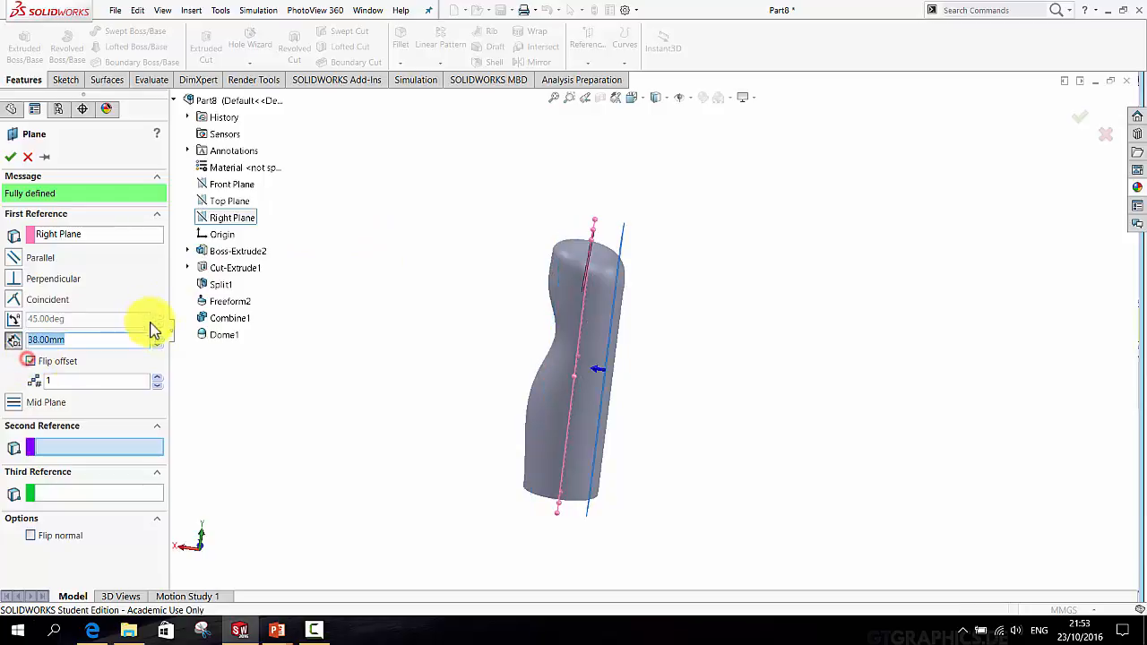
{"action": "left_click", "coordinate": [157, 336]}
{"action": "mouse_move", "coordinate": [586, 410]}
{"action": "middle_mouse_down"}
{"action": "mouse_move", "coordinate": [600, 389]}
{"action": "mouse_move", "coordinate": [586, 410]}
{"action": "mouse_move", "coordinate": [583, 389]}
{"action": "middle_mouse_up"}
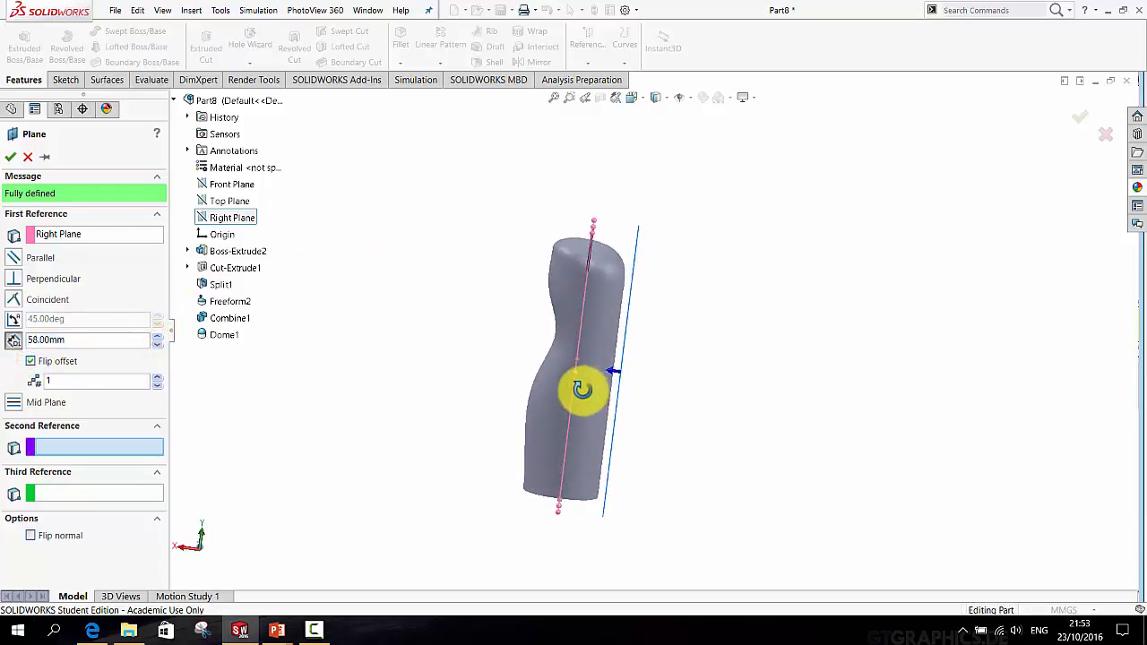
{"action": "left_click", "coordinate": [1080, 117]}
Sketch a vertical straight slot on the offset plane, centred on the body, about 251 mm between arc centres and about 31 mm wide
{"action": "left_click", "coordinate": [66, 80]}
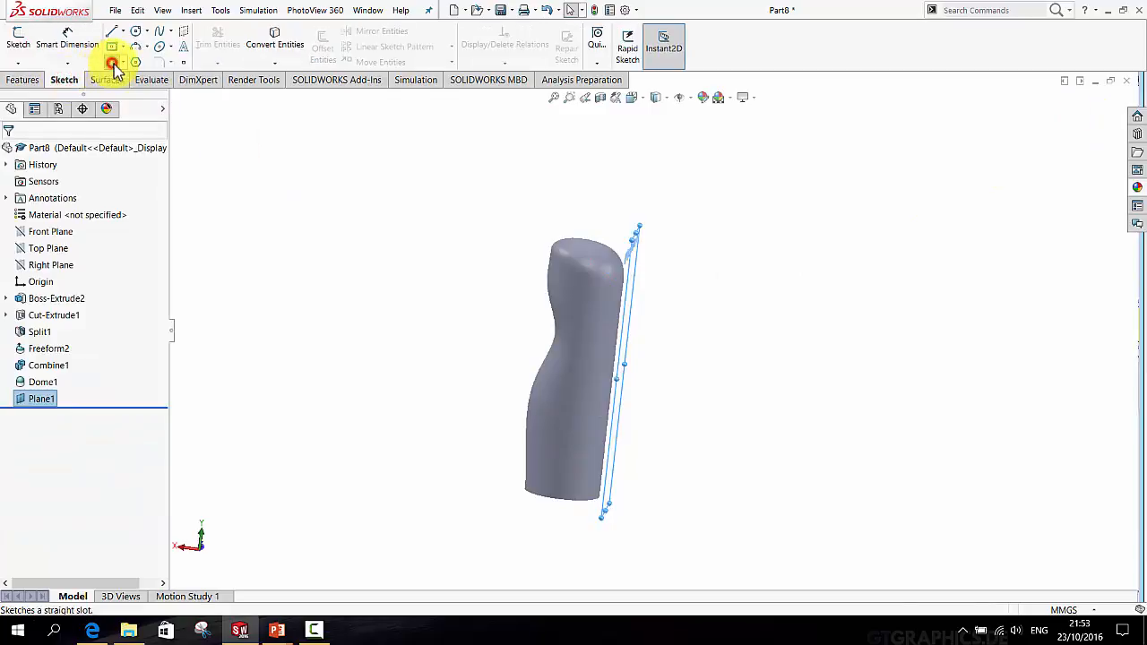
{"action": "left_click", "coordinate": [111, 64]}
{"action": "key", "text": "space"}
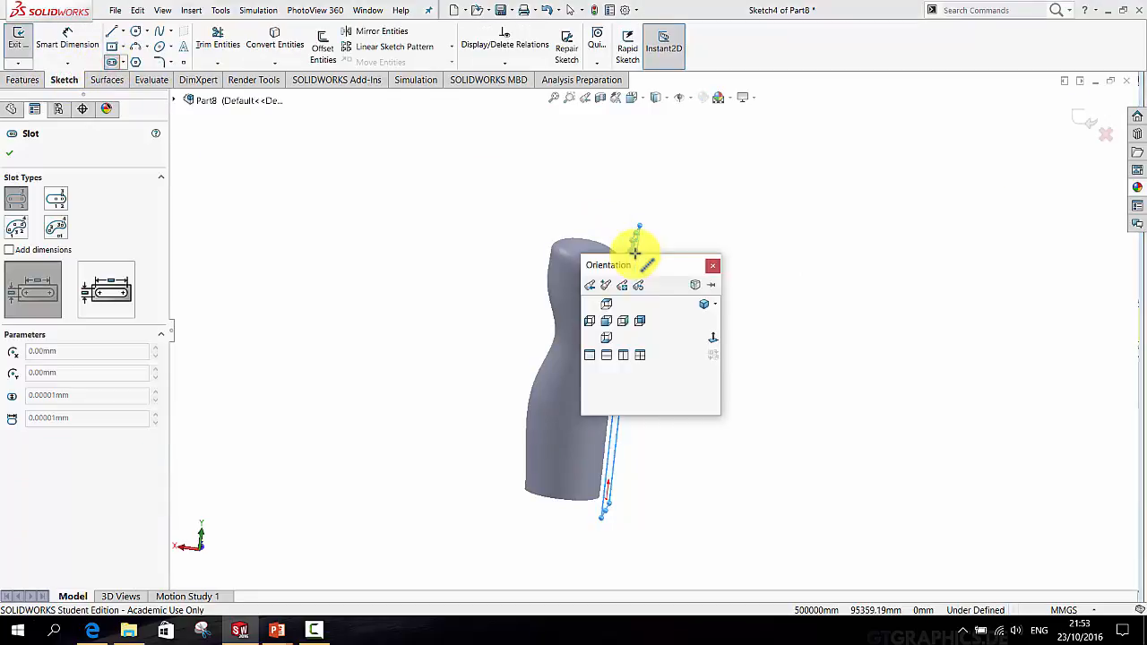
{"action": "left_click", "coordinate": [720, 333]}
{"action": "left_click", "coordinate": [653, 454]}
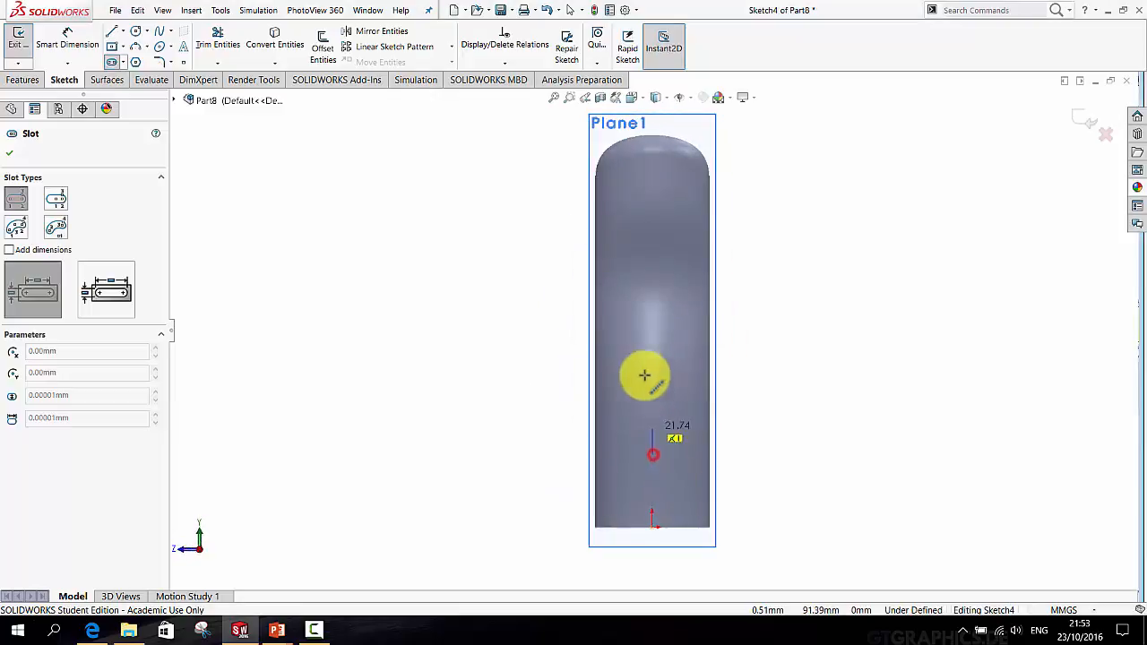
{"action": "left_click", "coordinate": [652, 157]}
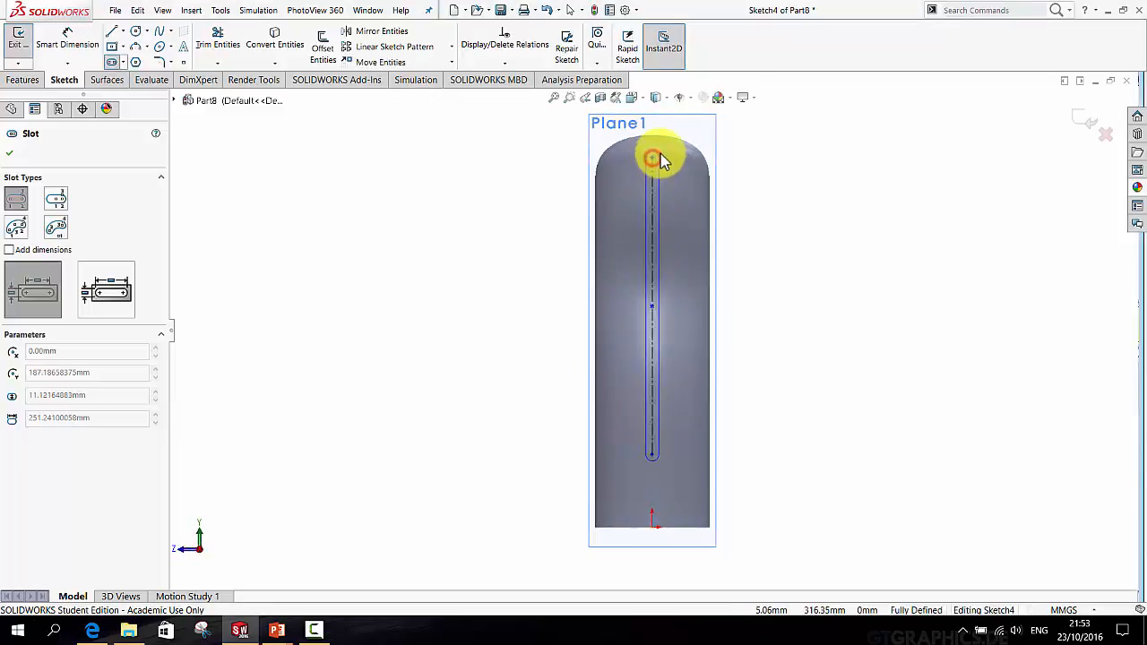
{"action": "left_click", "coordinate": [674, 154]}
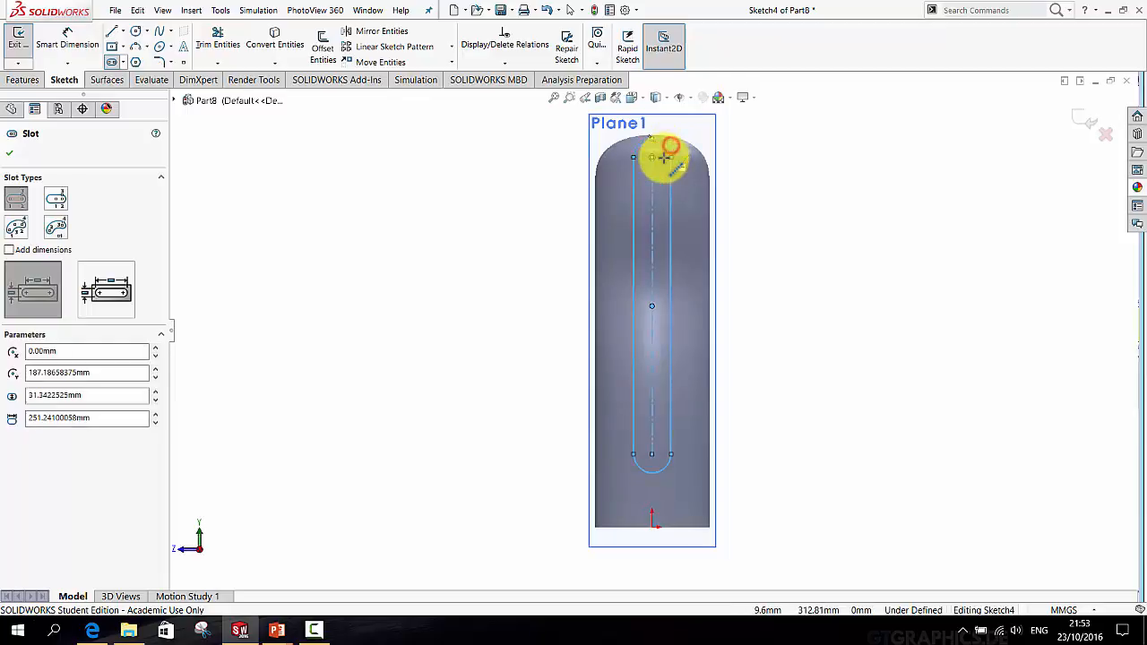
{"action": "left_click", "coordinate": [1084, 117]}
Hide the offset reference plane so that only the slot sketch remains beside the body
{"action": "mouse_move", "coordinate": [649, 283]}
{"action": "middle_mouse_down"}
{"action": "mouse_move", "coordinate": [750, 284]}
{"action": "mouse_move", "coordinate": [774, 266]}
{"action": "mouse_move", "coordinate": [786, 282]}
{"action": "mouse_move", "coordinate": [870, 261]}
{"action": "mouse_move", "coordinate": [981, 297]}
{"action": "mouse_move", "coordinate": [984, 318]}
{"action": "middle_mouse_up"}
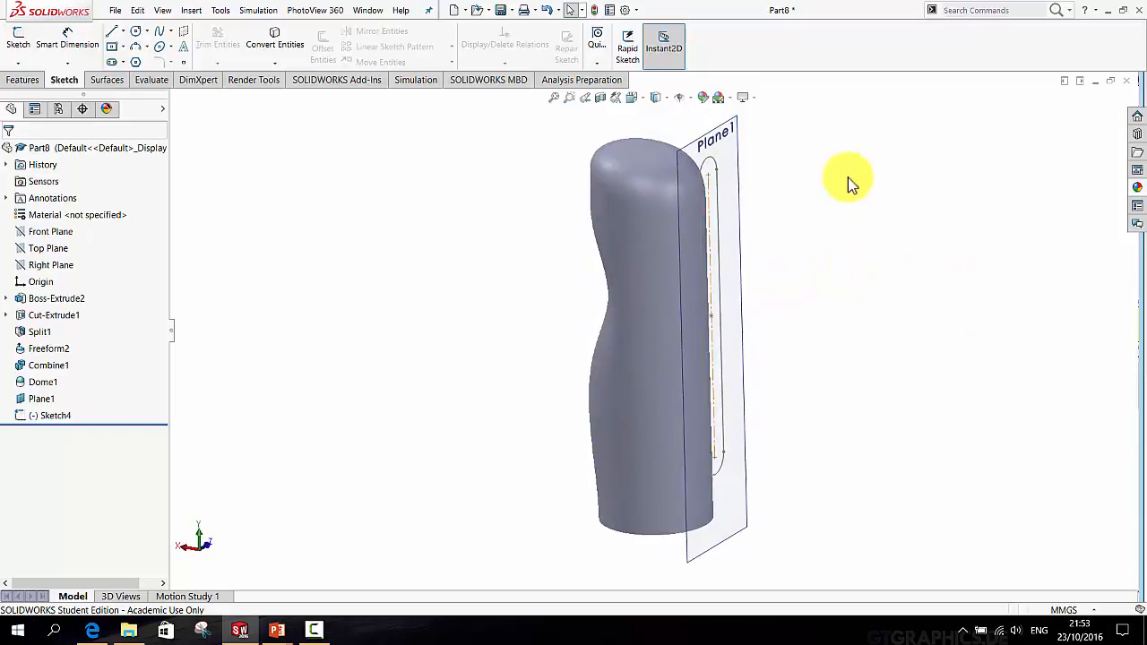
{"action": "right_click", "coordinate": [744, 161]}
{"action": "left_click", "coordinate": [778, 138]}
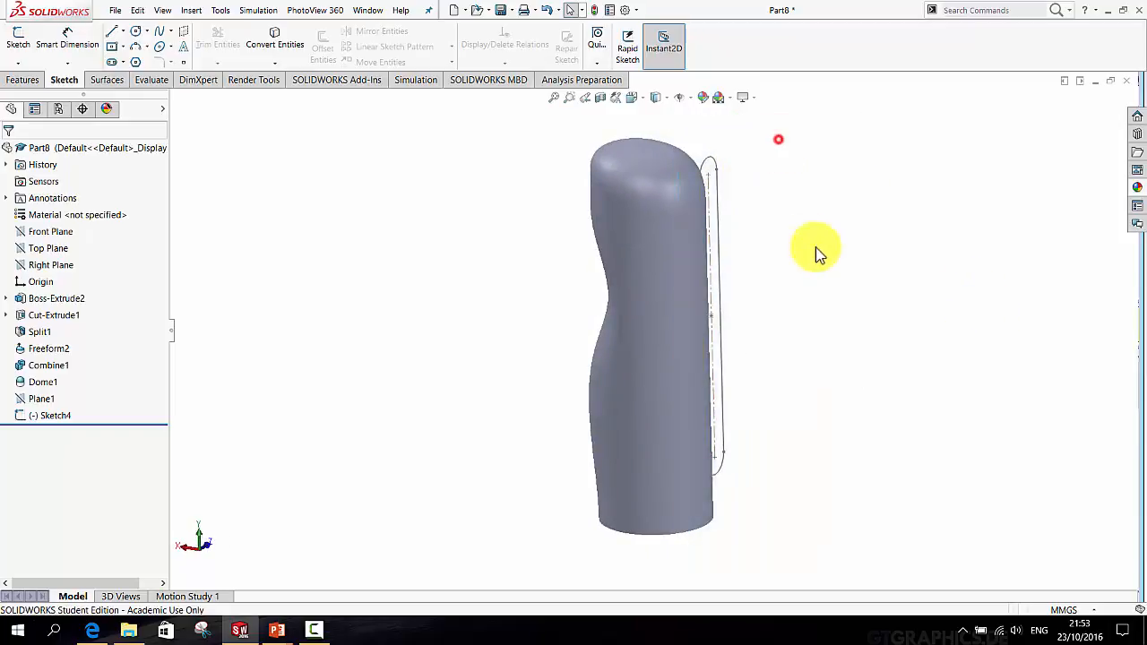
{"action": "scroll", "coordinate": [811, 247], "scroll_direction": "up", "scroll_amount": 3}
{"action": "mouse_move", "coordinate": [837, 282]}
{"action": "middle_mouse_down"}
{"action": "mouse_move", "coordinate": [870, 255]}
{"action": "mouse_move", "coordinate": [847, 225]}
{"action": "mouse_move", "coordinate": [833, 257]}
{"action": "mouse_move", "coordinate": [759, 261]}
{"action": "middle_mouse_up"}
{"action": "scroll", "coordinate": [705, 249], "scroll_direction": "down", "scroll_amount": 4}
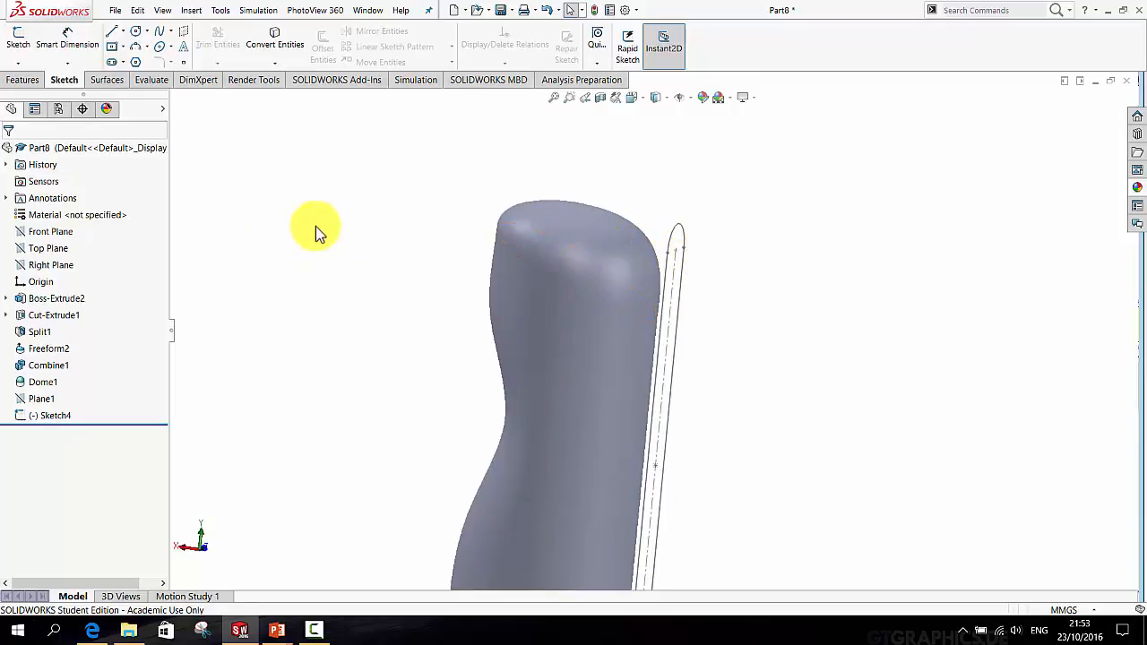
Create a projected curve by projecting the slot sketch onto the dome face and the adjoining plain cylindrical face
{"action": "key", "text": "ctrl+1"}
{"action": "left_click", "coordinate": [191, 11]}
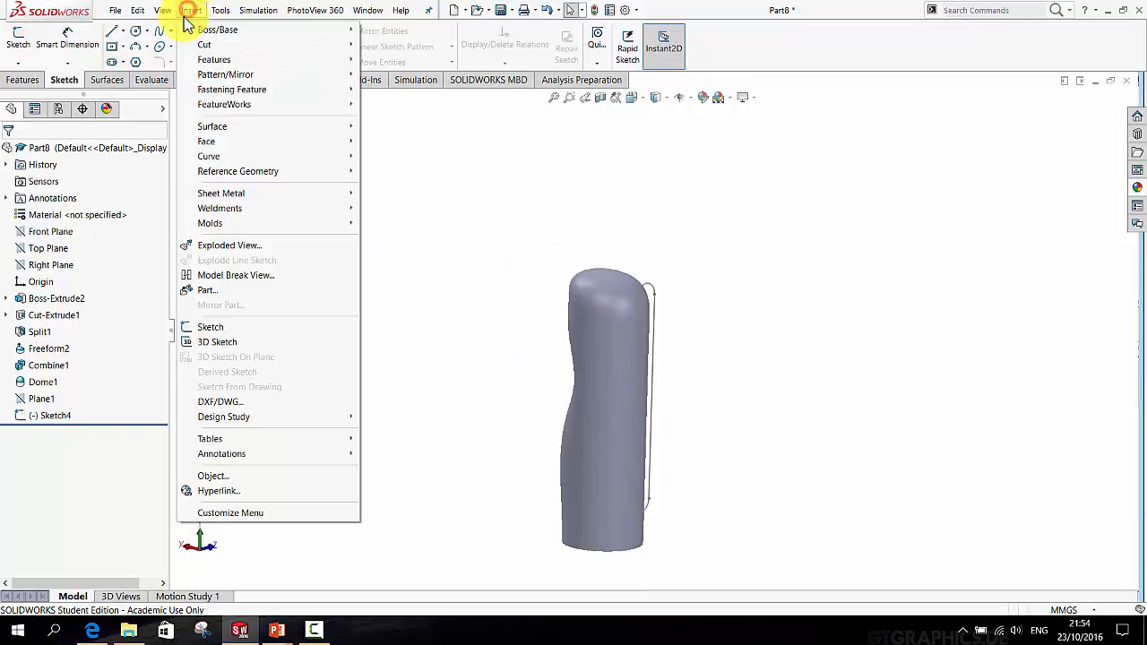
{"action": "mouse_move", "coordinate": [207, 160]}
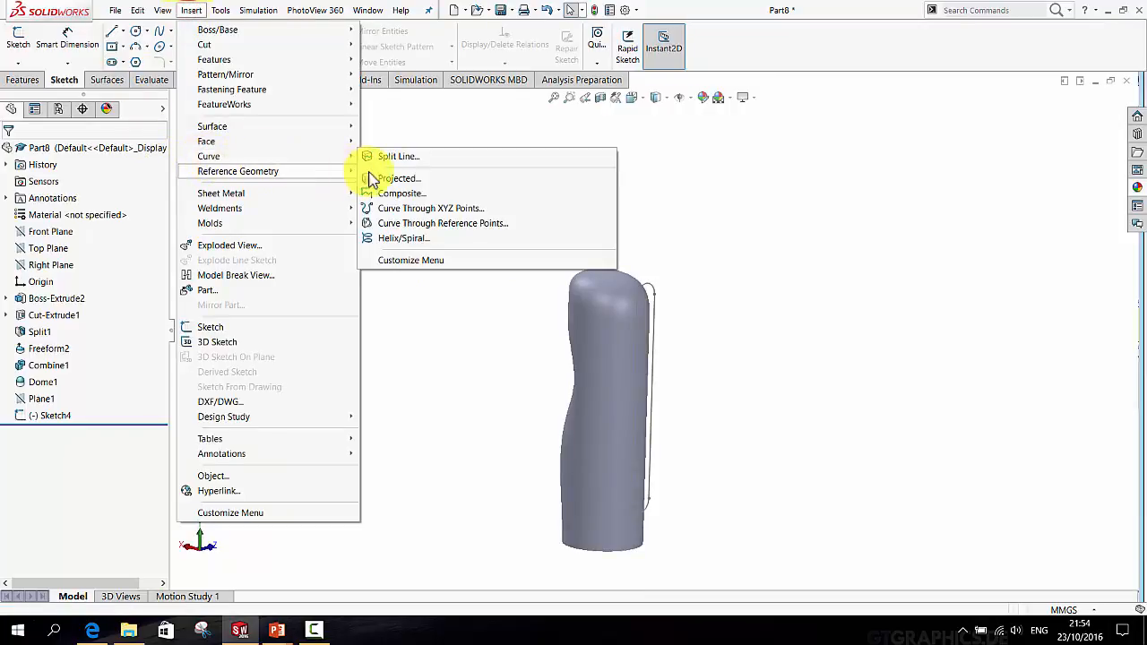
{"action": "left_click", "coordinate": [395, 179]}
{"action": "scroll", "coordinate": [667, 352], "scroll_direction": "down", "scroll_amount": 3}
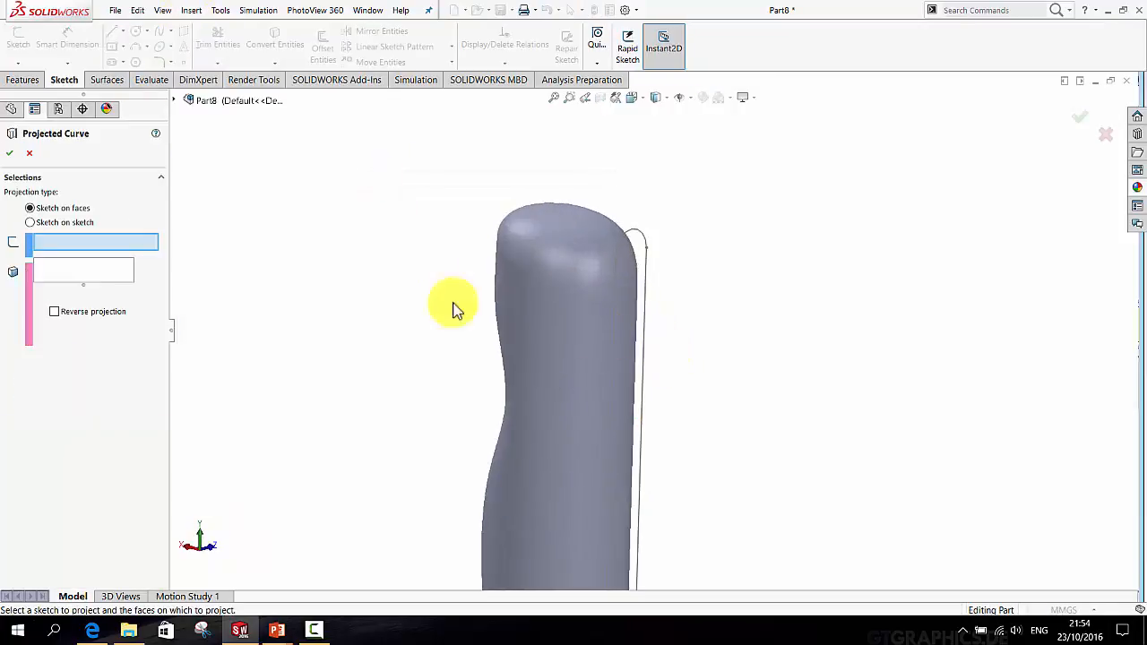
{"action": "left_click", "coordinate": [175, 101]}
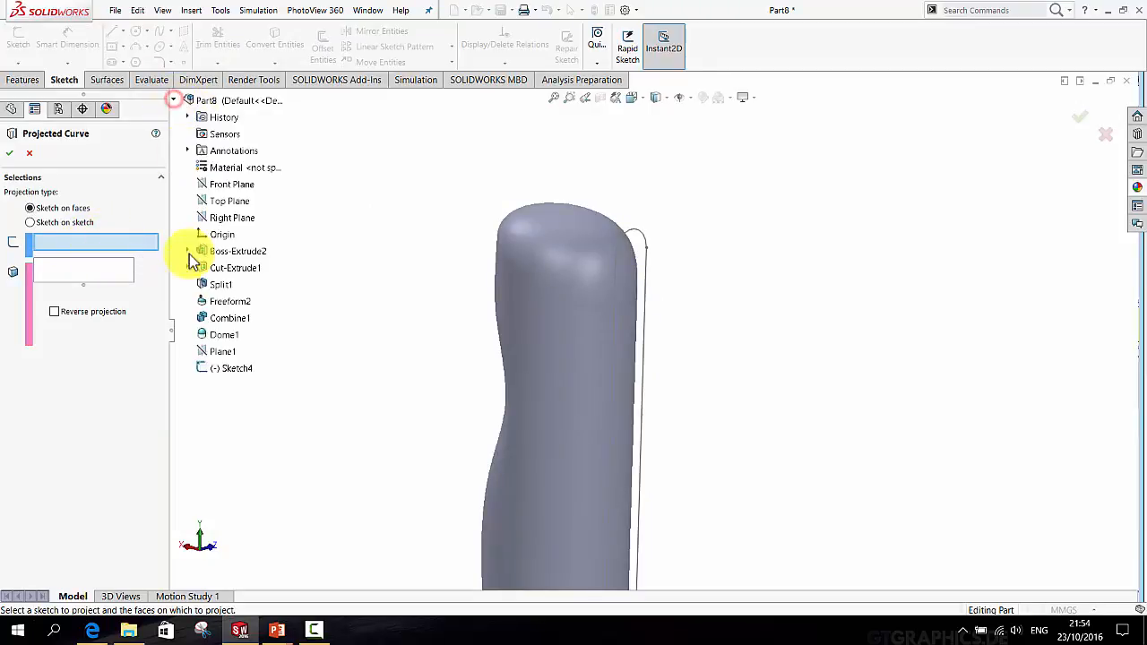
{"action": "left_click", "coordinate": [235, 368]}
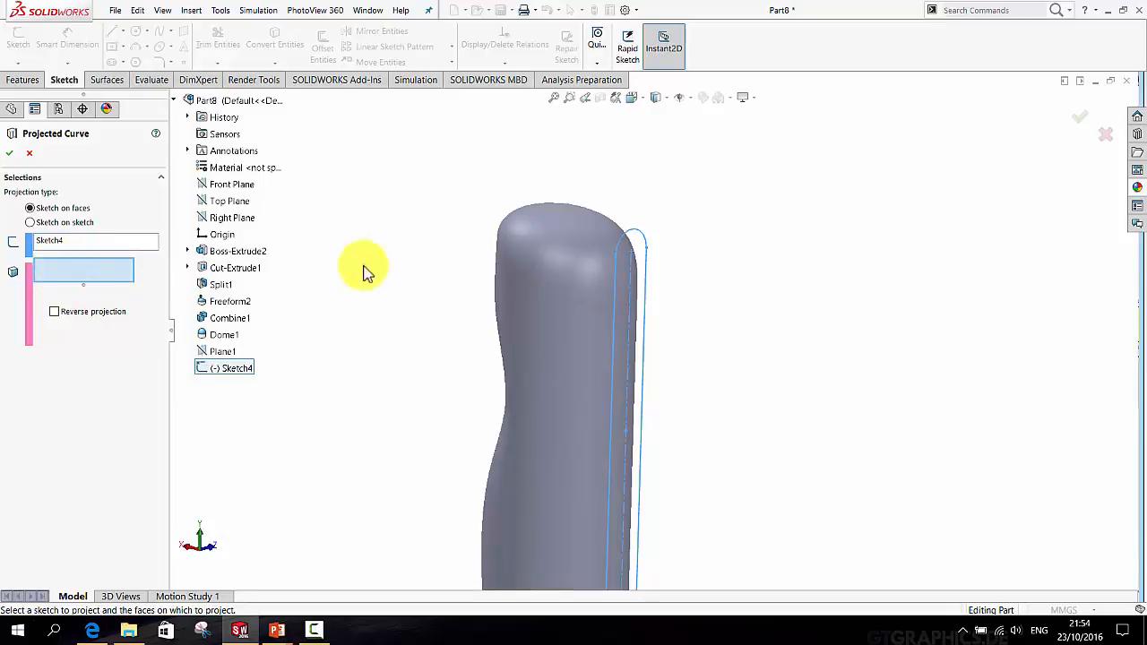
{"action": "left_click", "coordinate": [577, 281]}
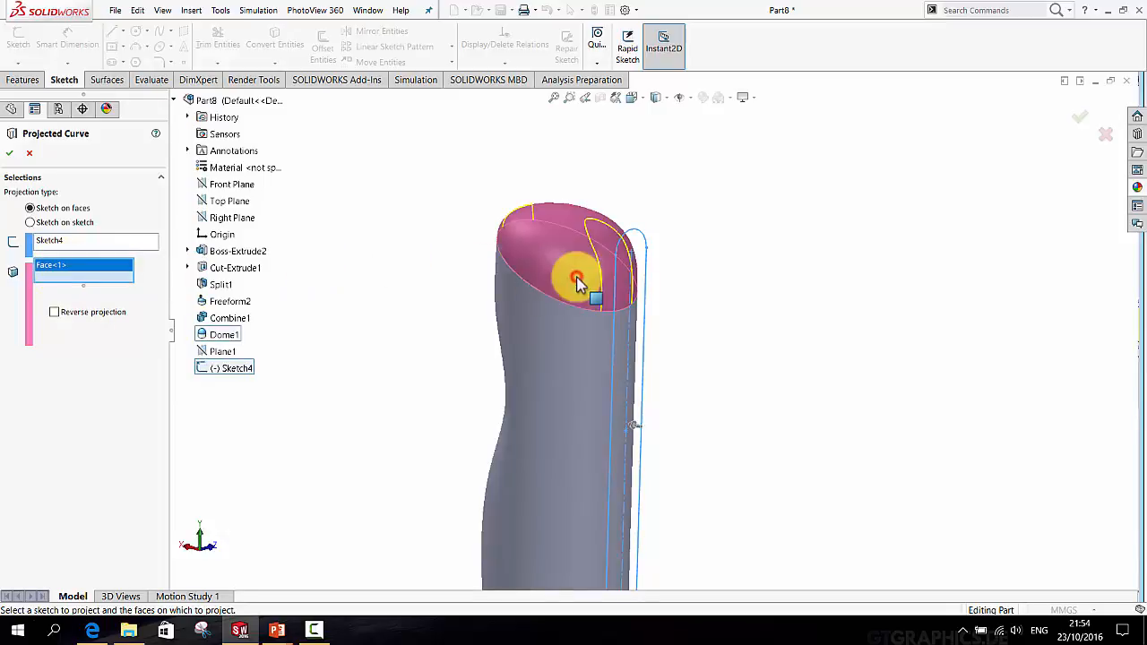
{"action": "left_click", "coordinate": [580, 343]}
{"action": "scroll", "coordinate": [580, 354], "scroll_direction": "up", "scroll_amount": 3}
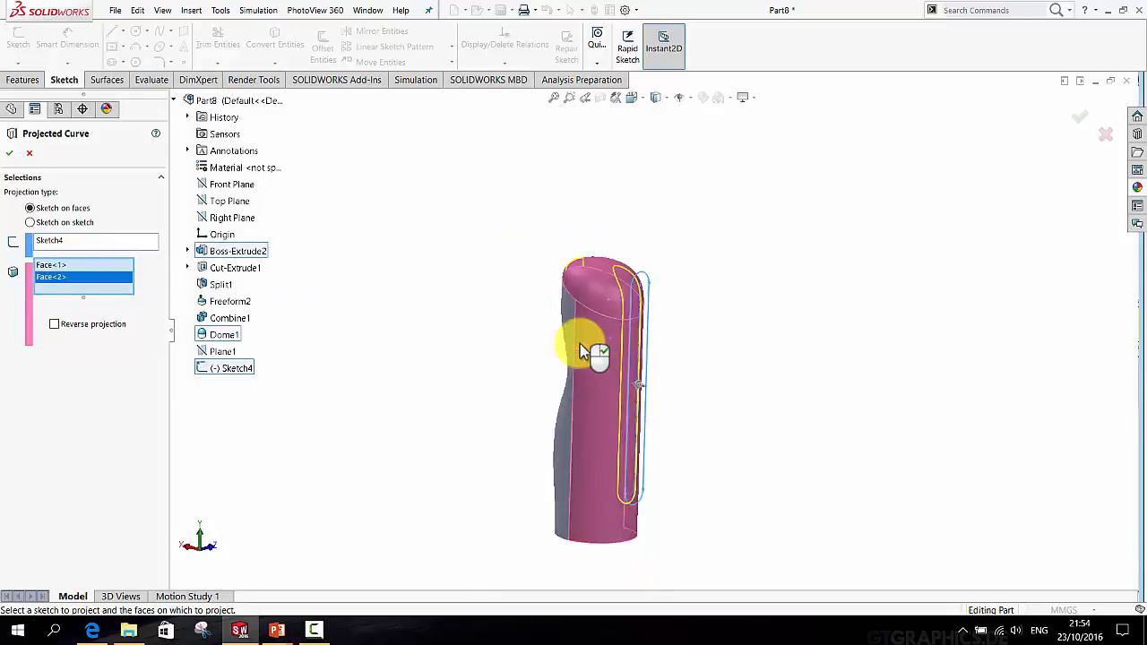
{"action": "left_click", "coordinate": [12, 154]}
Show the slot sketch under the projected curve to compare the two, and hide it again
{"action": "mouse_move", "coordinate": [587, 328]}
{"action": "middle_mouse_down"}
{"action": "mouse_move", "coordinate": [609, 300]}
{"action": "mouse_move", "coordinate": [634, 302]}
{"action": "mouse_move", "coordinate": [622, 366]}
{"action": "mouse_move", "coordinate": [568, 313]}
{"action": "mouse_move", "coordinate": [592, 313]}
{"action": "mouse_move", "coordinate": [578, 316]}
{"action": "middle_mouse_up"}
{"action": "left_click", "coordinate": [6, 415]}
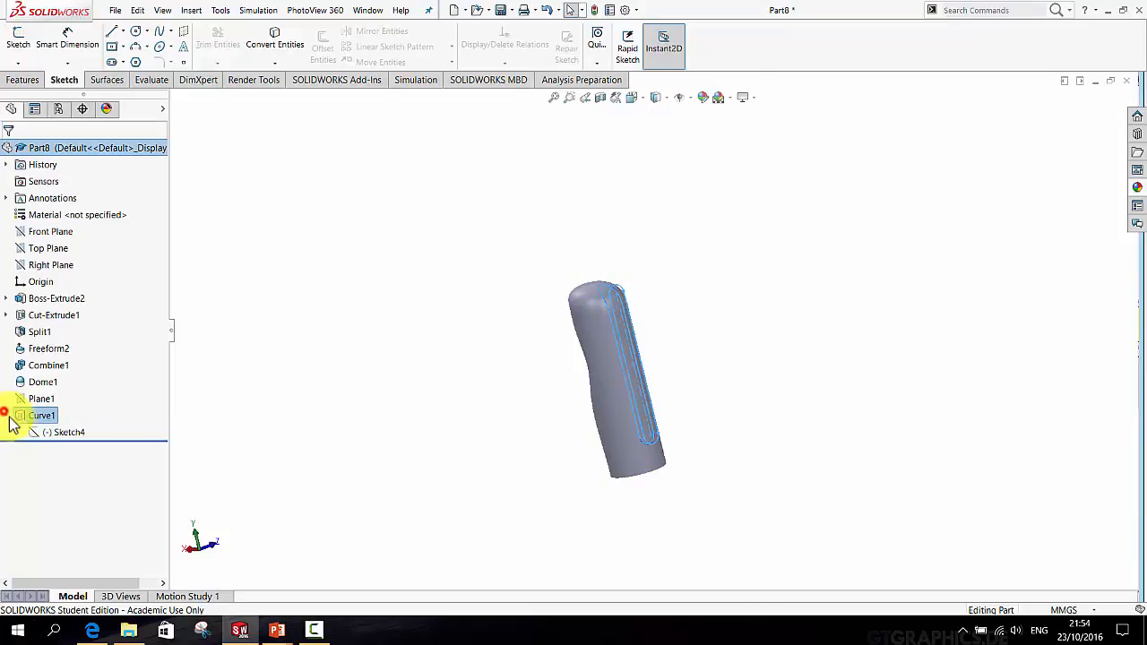
{"action": "right_click", "coordinate": [64, 437]}
{"action": "left_click", "coordinate": [74, 415]}
{"action": "left_click", "coordinate": [697, 288]}
{"action": "mouse_move", "coordinate": [677, 360]}
{"action": "middle_mouse_down"}
{"action": "mouse_move", "coordinate": [676, 347]}
{"action": "mouse_move", "coordinate": [707, 361]}
{"action": "middle_mouse_up"}
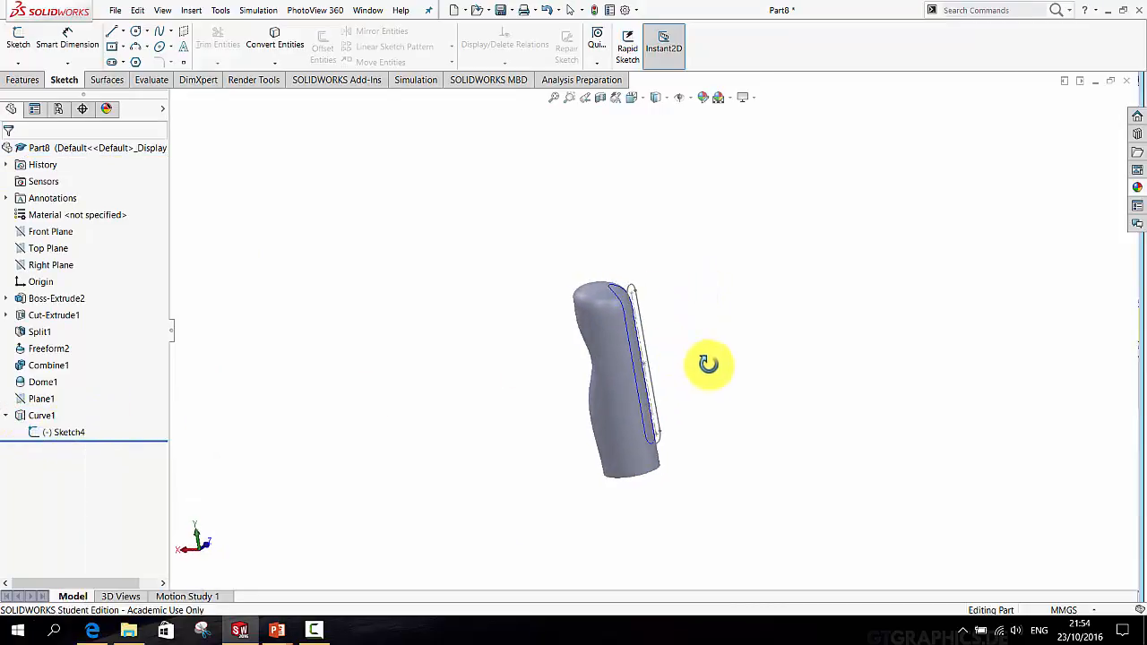
{"action": "left_click", "coordinate": [7, 416]}
{"action": "right_click", "coordinate": [79, 437]}
{"action": "left_click", "coordinate": [87, 412]}
{"action": "mouse_move", "coordinate": [657, 329]}
{"action": "middle_mouse_down"}
{"action": "mouse_move", "coordinate": [559, 373]}
{"action": "mouse_move", "coordinate": [651, 440]}
{"action": "mouse_move", "coordinate": [597, 425]}
{"action": "mouse_move", "coordinate": [635, 482]}
{"action": "middle_mouse_up"}
{"action": "scroll", "coordinate": [636, 297], "scroll_direction": "down", "scroll_amount": 6}
{"action": "scroll", "coordinate": [591, 352], "scroll_direction": "up", "scroll_amount": 6}
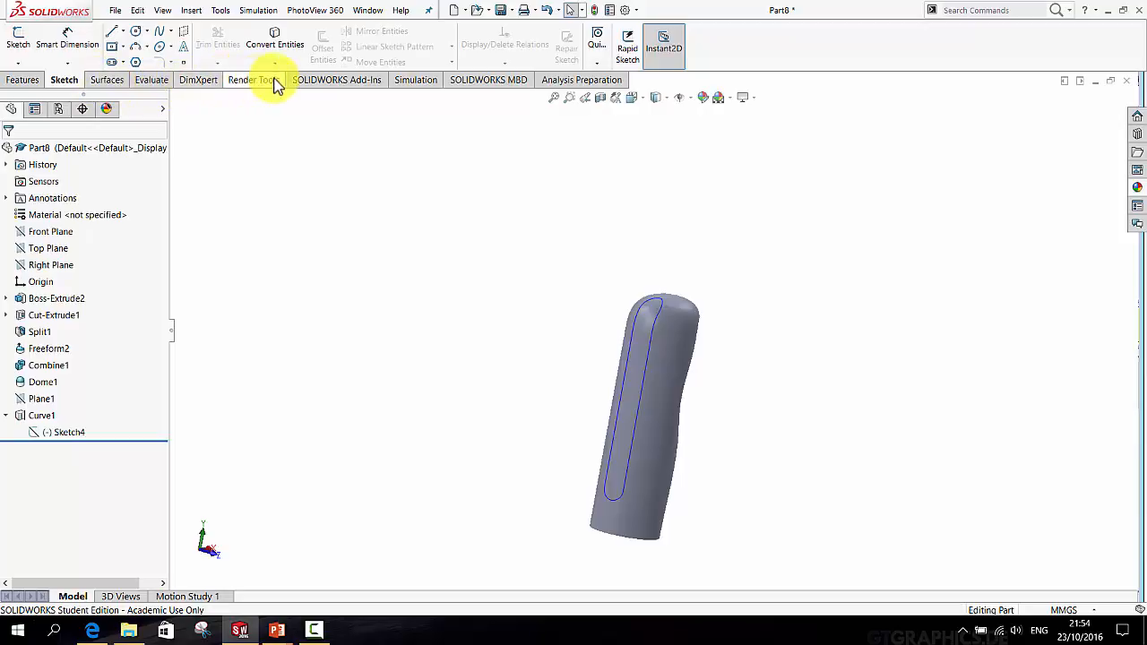
{"action": "right_click", "coordinate": [242, 85]}
{"action": "left_click", "coordinate": [209, 131]}
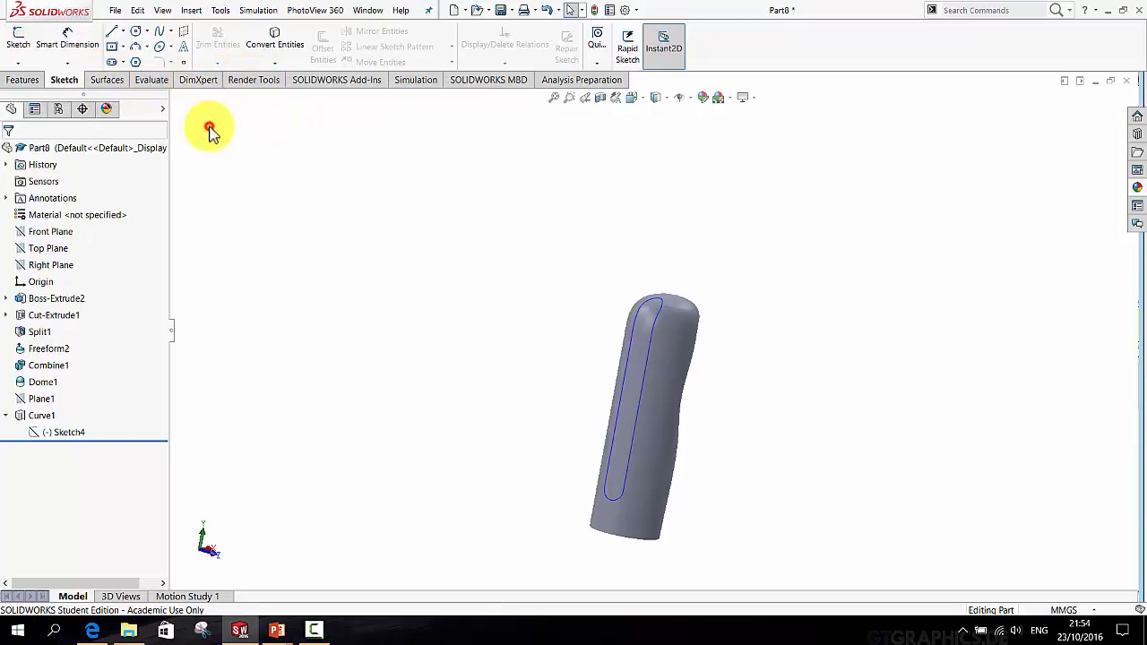
Knit the dome face and the adjoining plain cylindrical face into one surface, without merging entities
{"action": "left_click", "coordinate": [104, 82]}
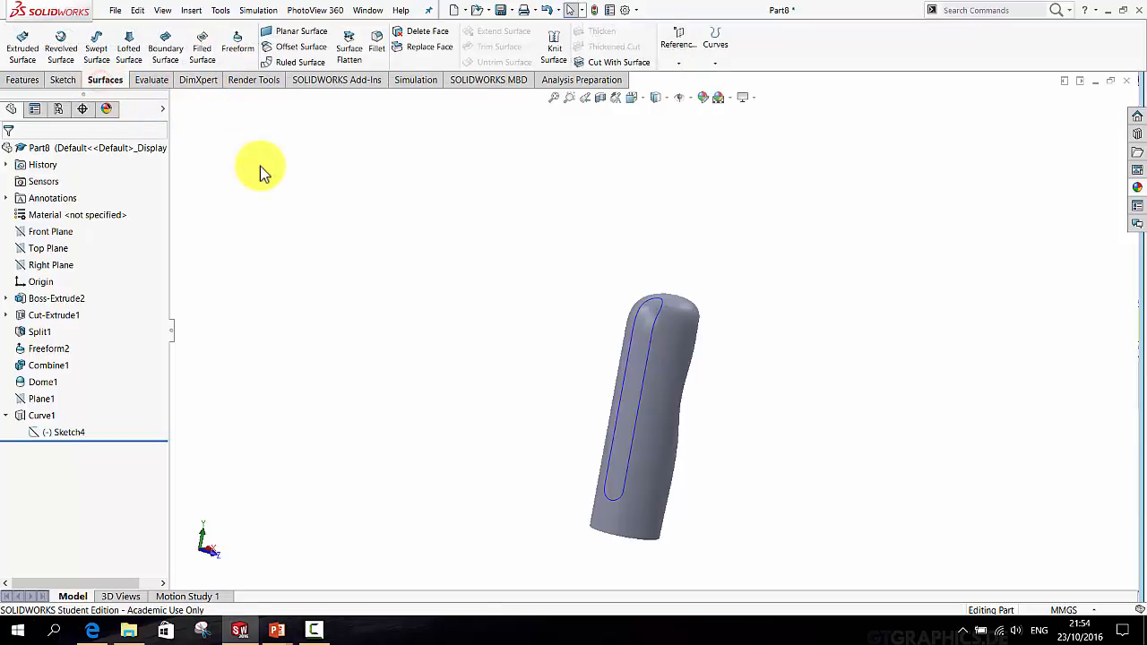
{"action": "left_click", "coordinate": [547, 68]}
{"action": "scroll", "coordinate": [615, 397], "scroll_direction": "down", "scroll_amount": 3}
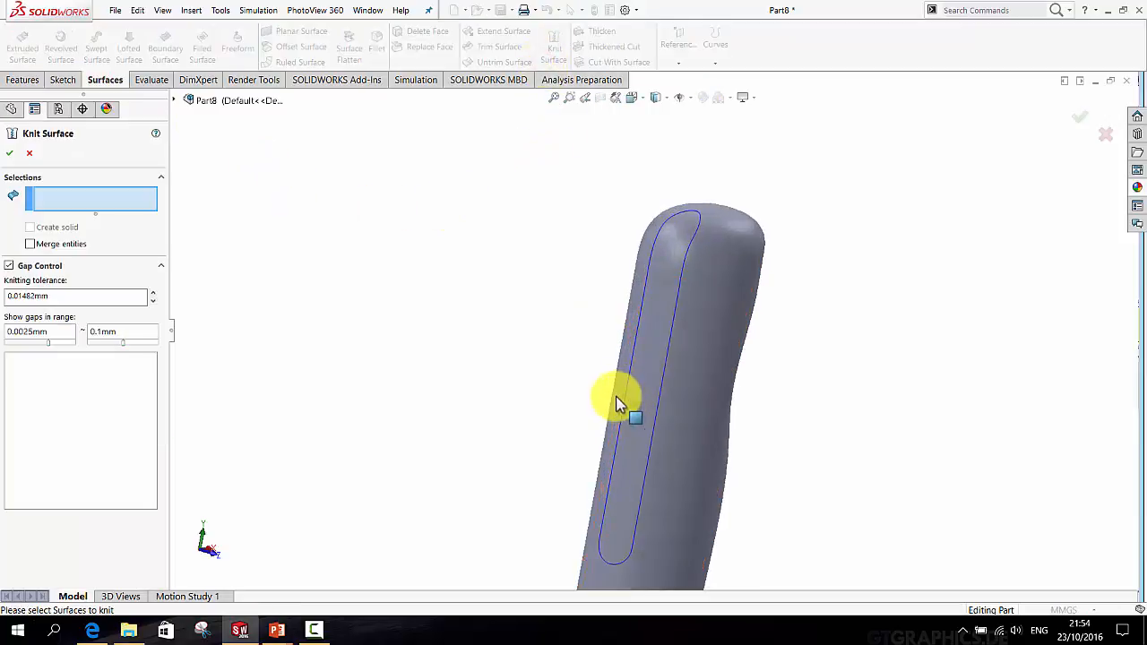
{"action": "left_click", "coordinate": [672, 245]}
{"action": "middle_click_drag", "start_coordinate": [663, 365], "coordinate": [606, 377]}
{"action": "scroll", "coordinate": [698, 401], "scroll_direction": "up", "scroll_amount": 3}
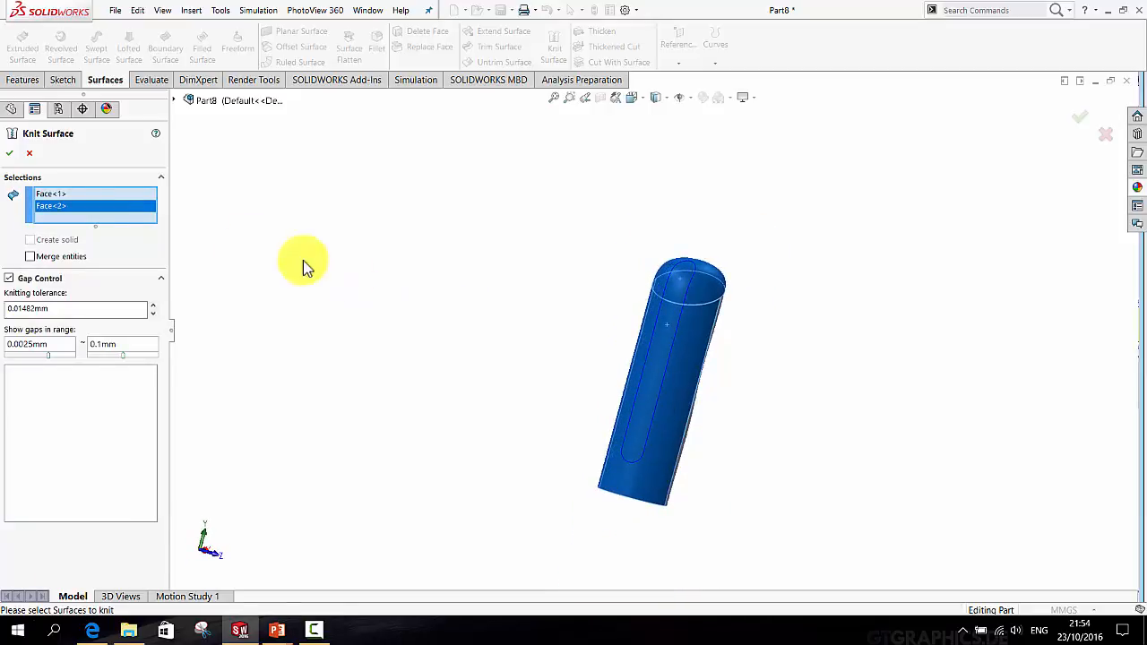
{"action": "left_click", "coordinate": [7, 154]}
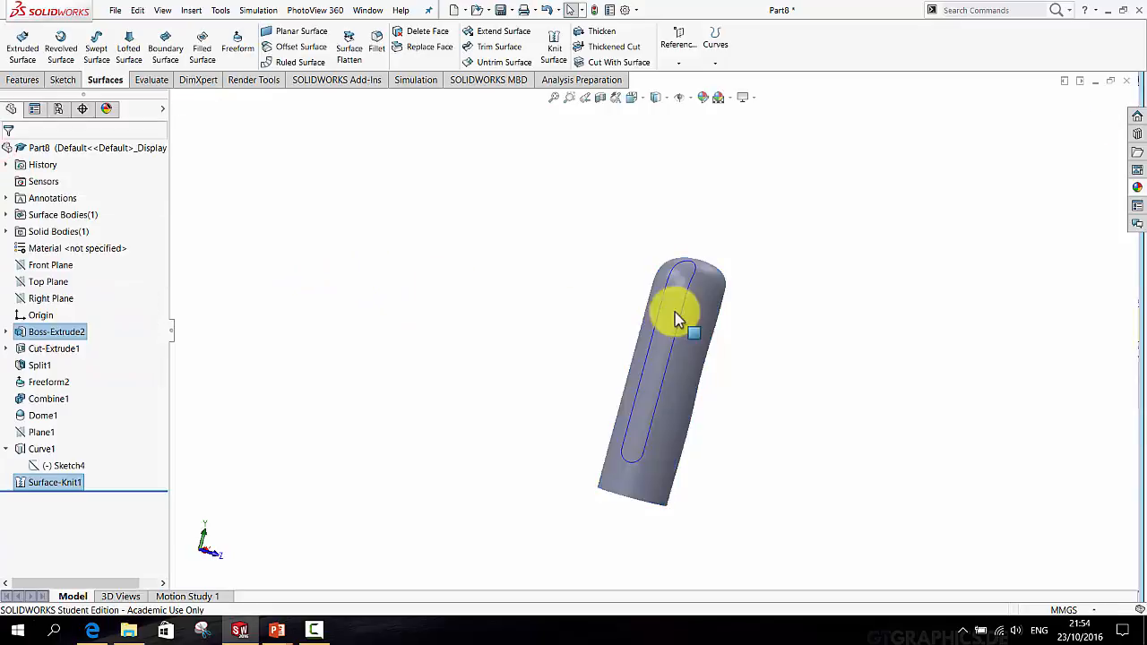
Highlight the knitted surface in the surface bodies list and examine its coverage of the solid
{"action": "left_click", "coordinate": [6, 215]}
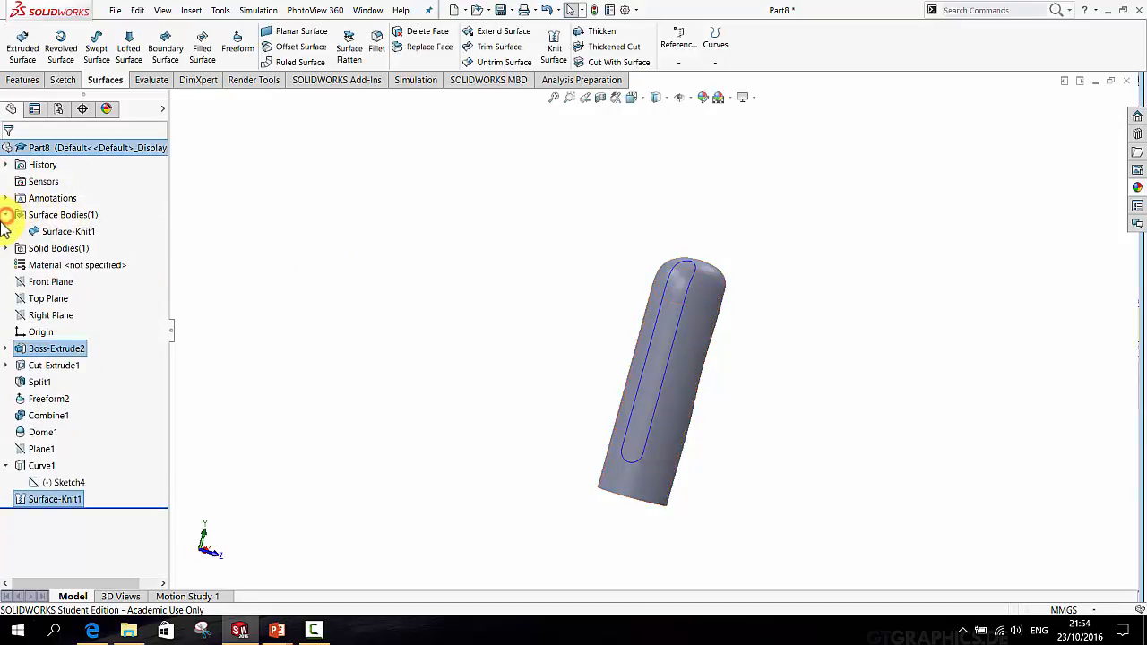
{"action": "left_click", "coordinate": [70, 233]}
{"action": "middle_click_drag", "start_coordinate": [443, 328], "coordinate": [469, 371]}
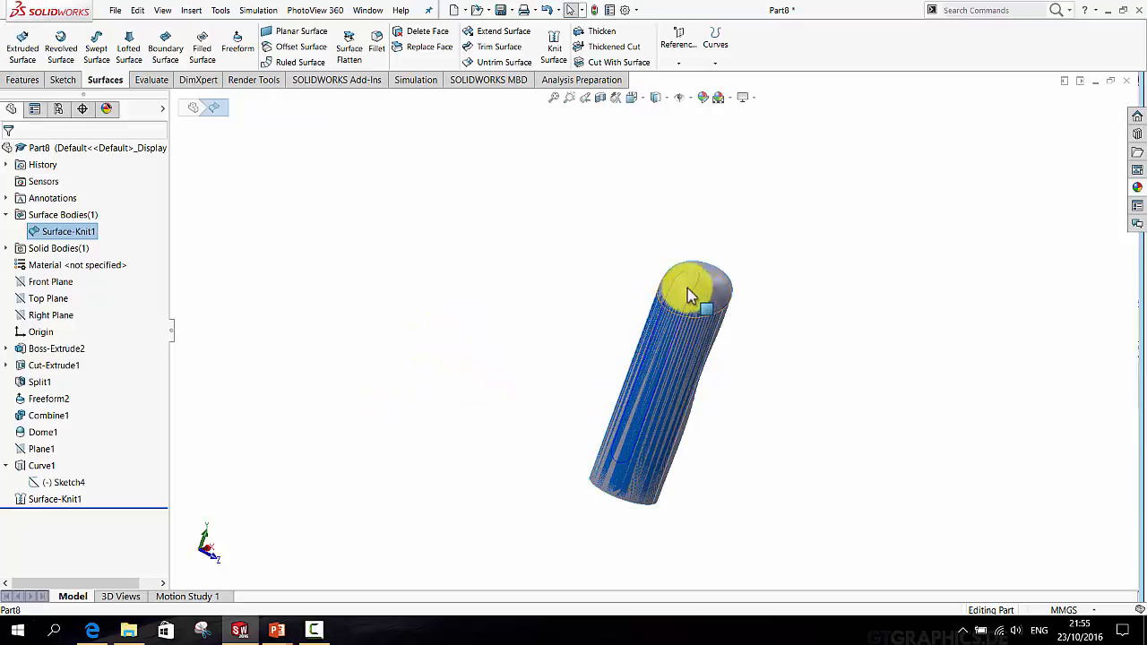
{"action": "scroll", "coordinate": [704, 339], "scroll_direction": "down", "scroll_amount": 3}
{"action": "scroll", "coordinate": [700, 339], "scroll_direction": "up", "scroll_amount": 1}
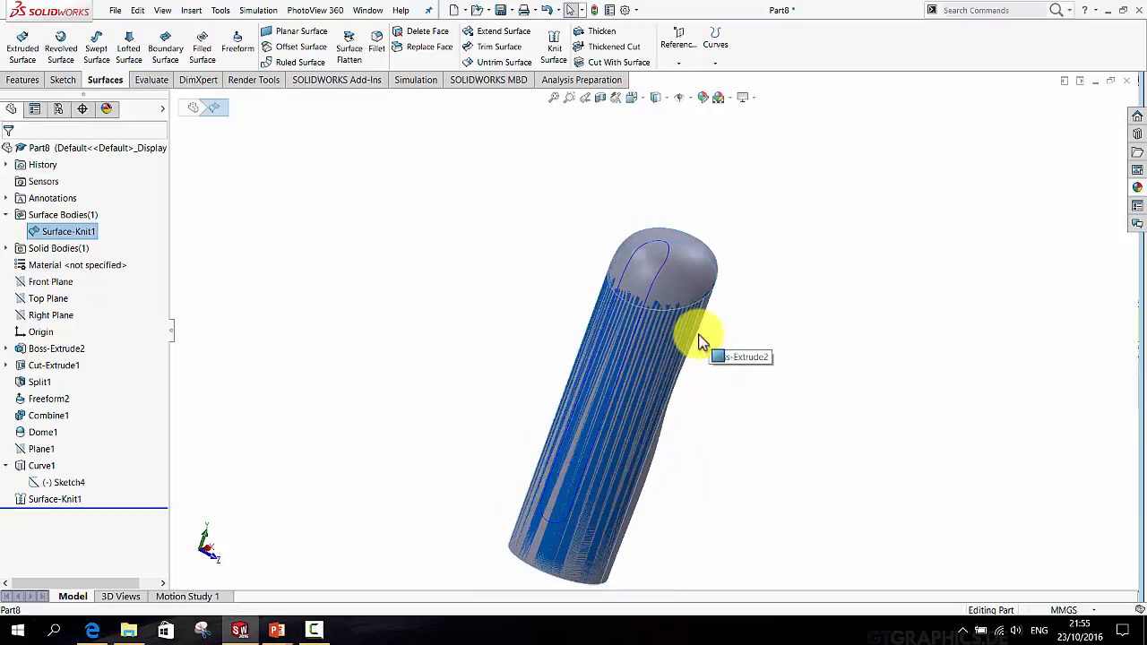
{"action": "left_click", "coordinate": [511, 174]}
Trim the knitted surface with the projected curve Curve1, keeping only the piece inside the slot outline
{"action": "left_click", "coordinate": [496, 47]}
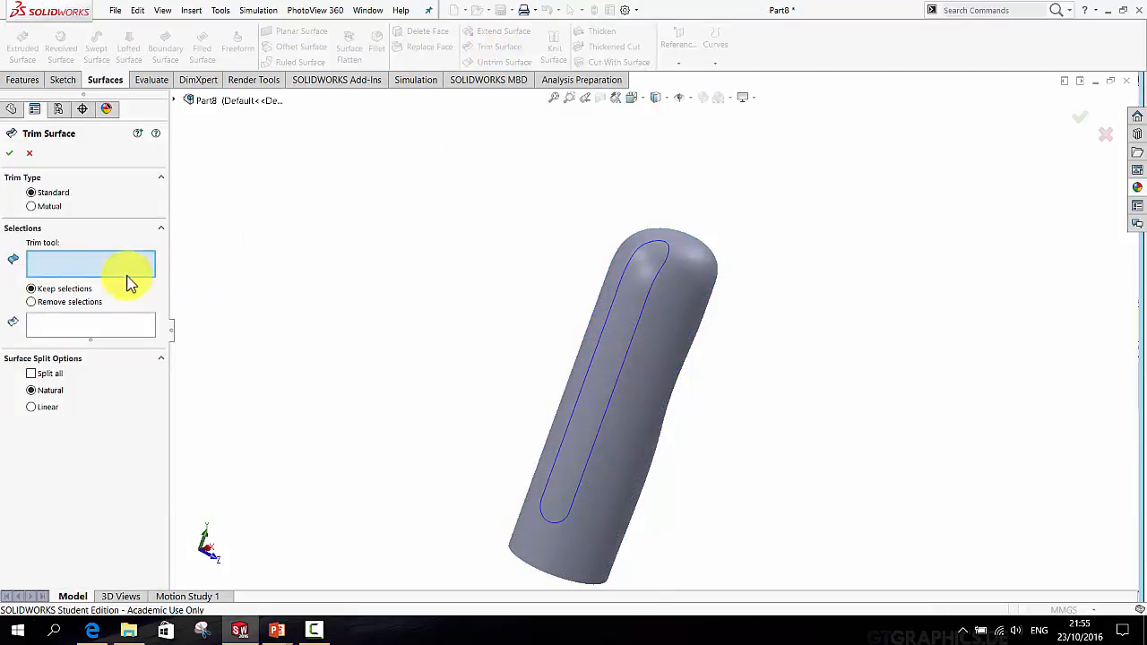
{"action": "left_click", "coordinate": [175, 100]}
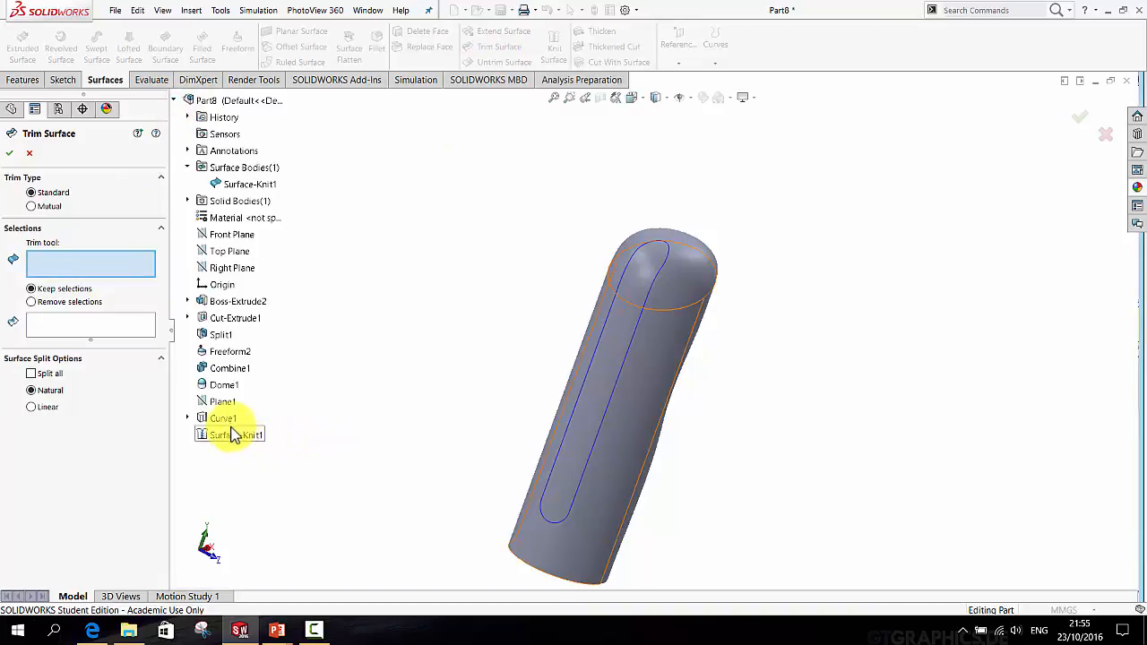
{"action": "left_click", "coordinate": [222, 420]}
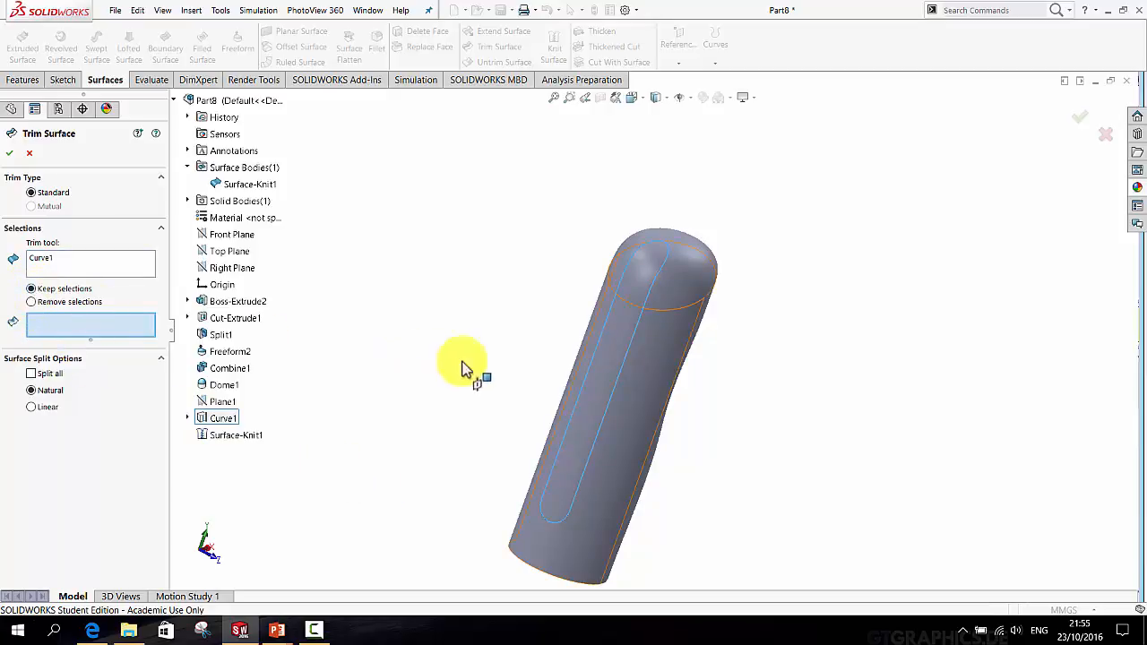
{"action": "left_click", "coordinate": [594, 390]}
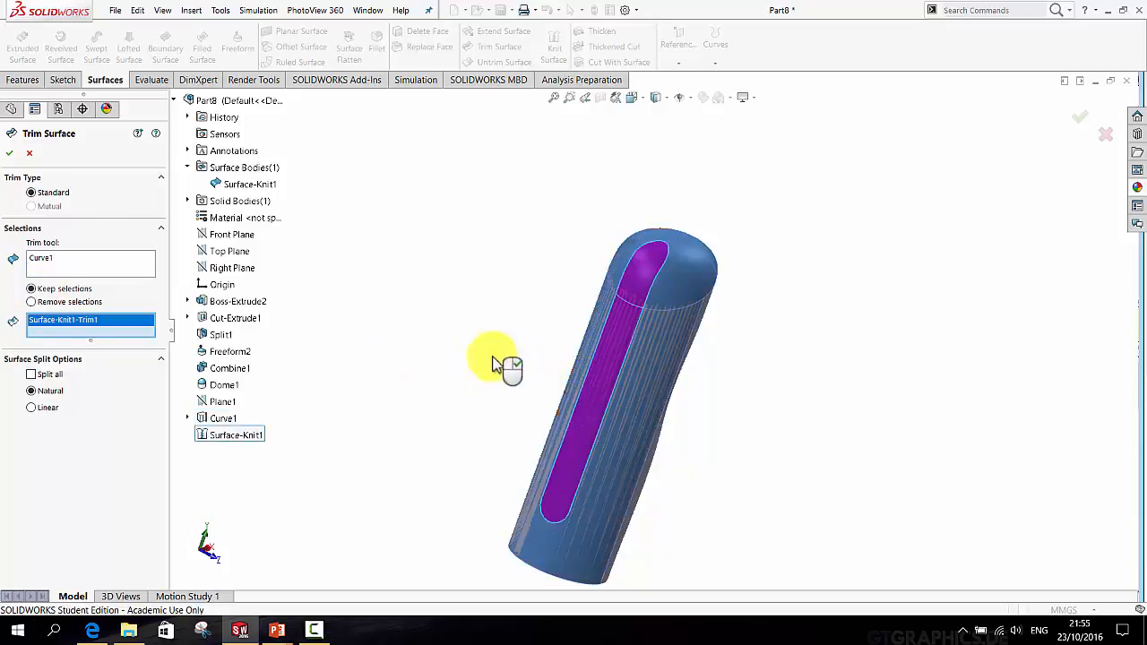
{"action": "left_click", "coordinate": [11, 154]}
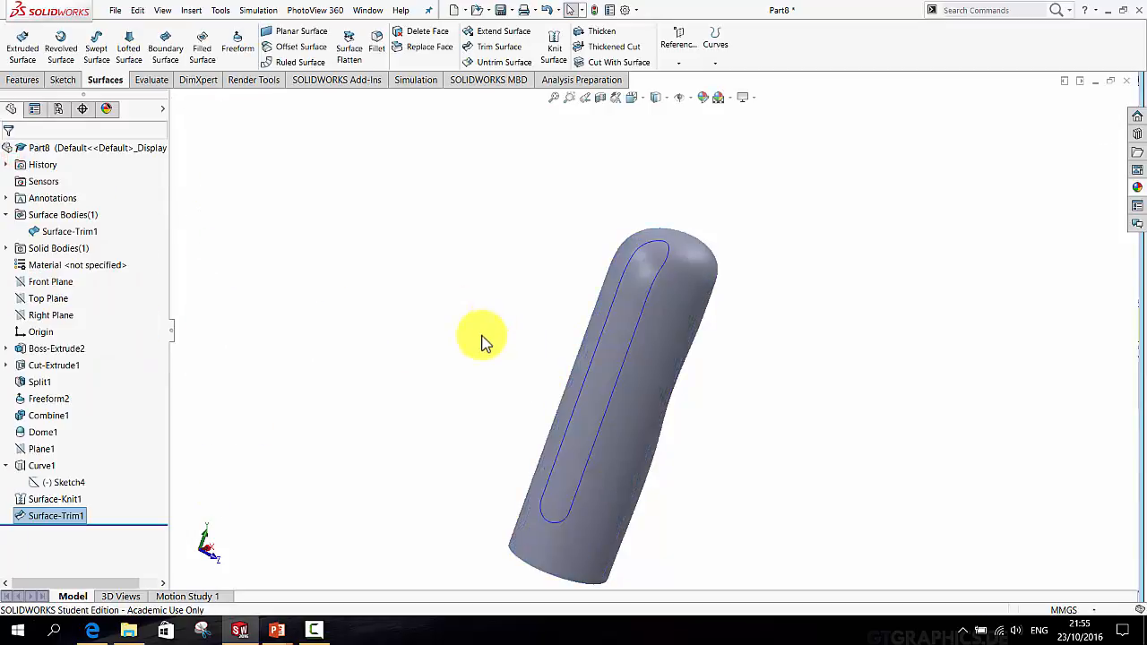
Highlight the trimmed surface body and check its slot-shaped area on the dome and cylinder
{"action": "left_click", "coordinate": [88, 235]}
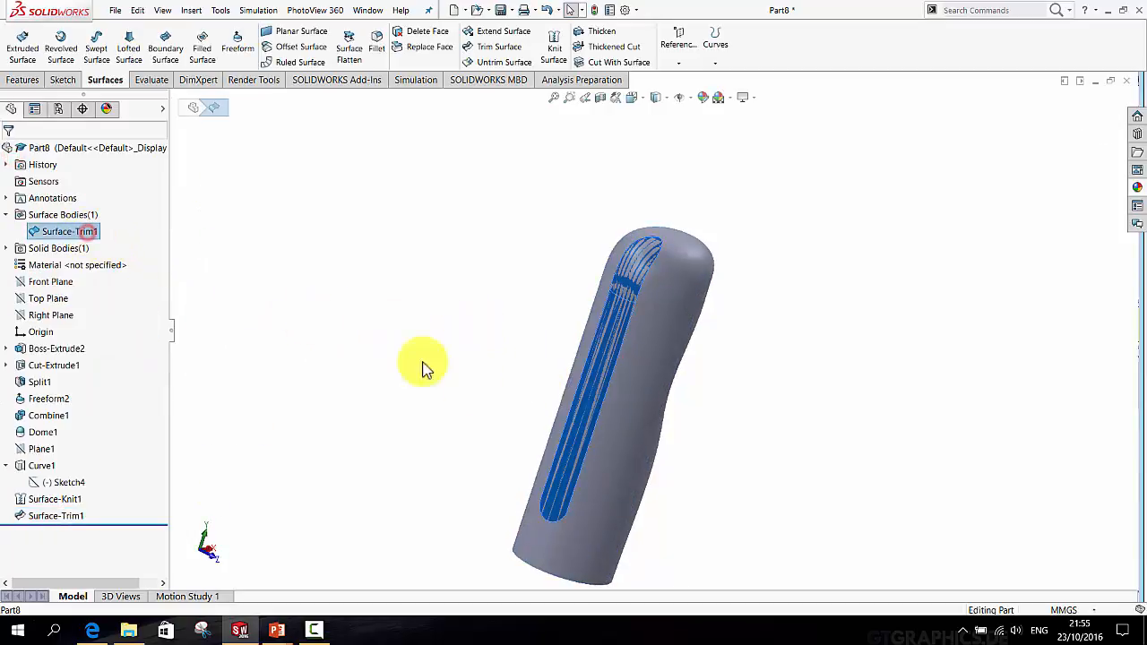
{"action": "middle_click_drag", "start_coordinate": [535, 411], "coordinate": [621, 335]}
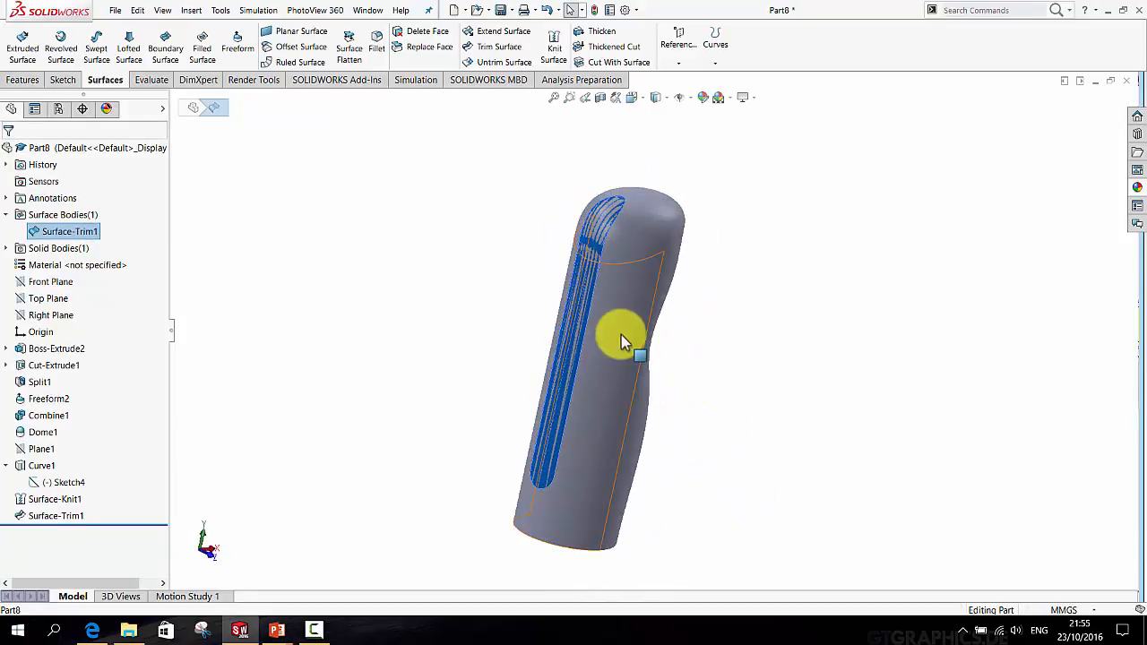
{"action": "left_click", "coordinate": [525, 182]}
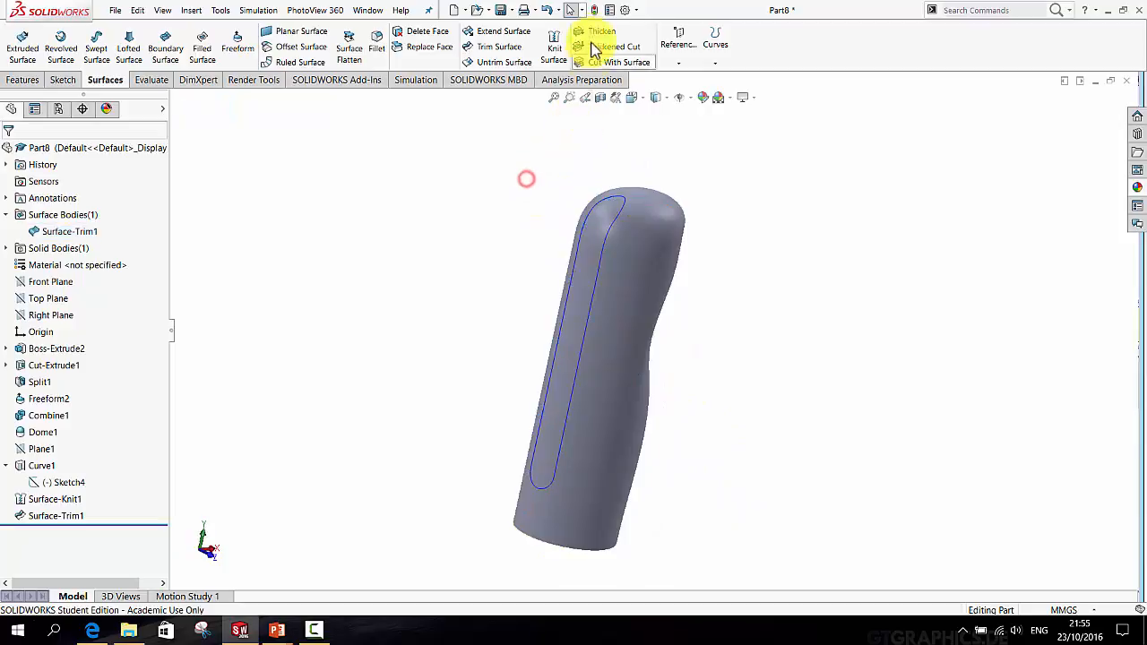
{"action": "middle_click_drag", "start_coordinate": [615, 255], "coordinate": [538, 287]}
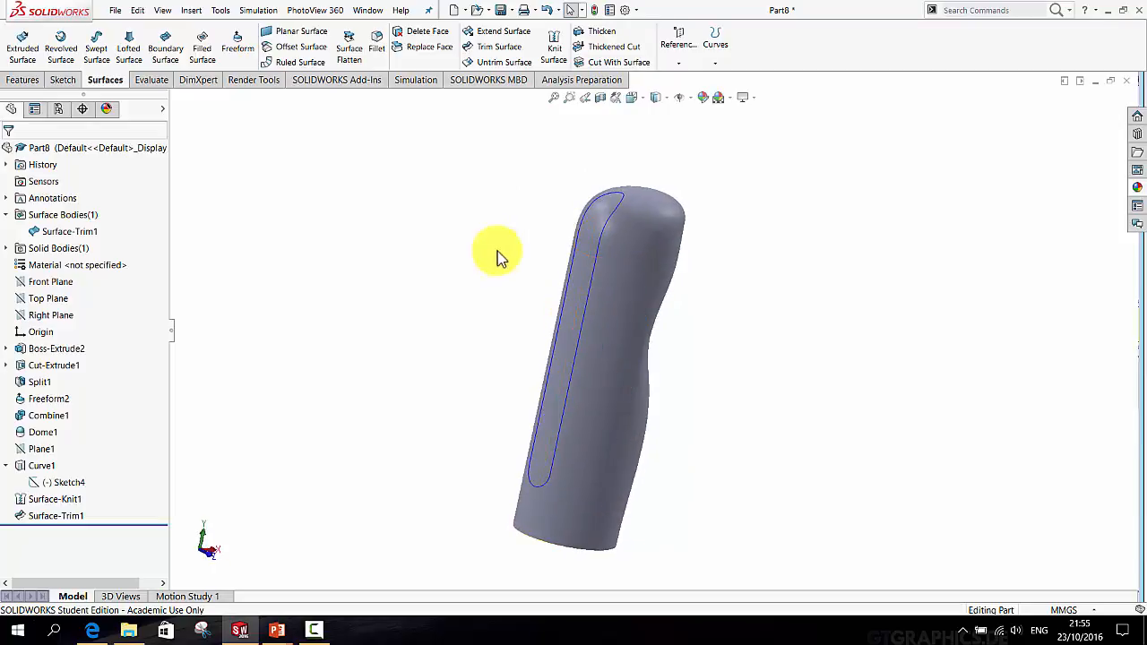
Thicken the slot-shaped trimmed surface outward on one side by 1 mm and merge it with the body
{"action": "left_click", "coordinate": [598, 31]}
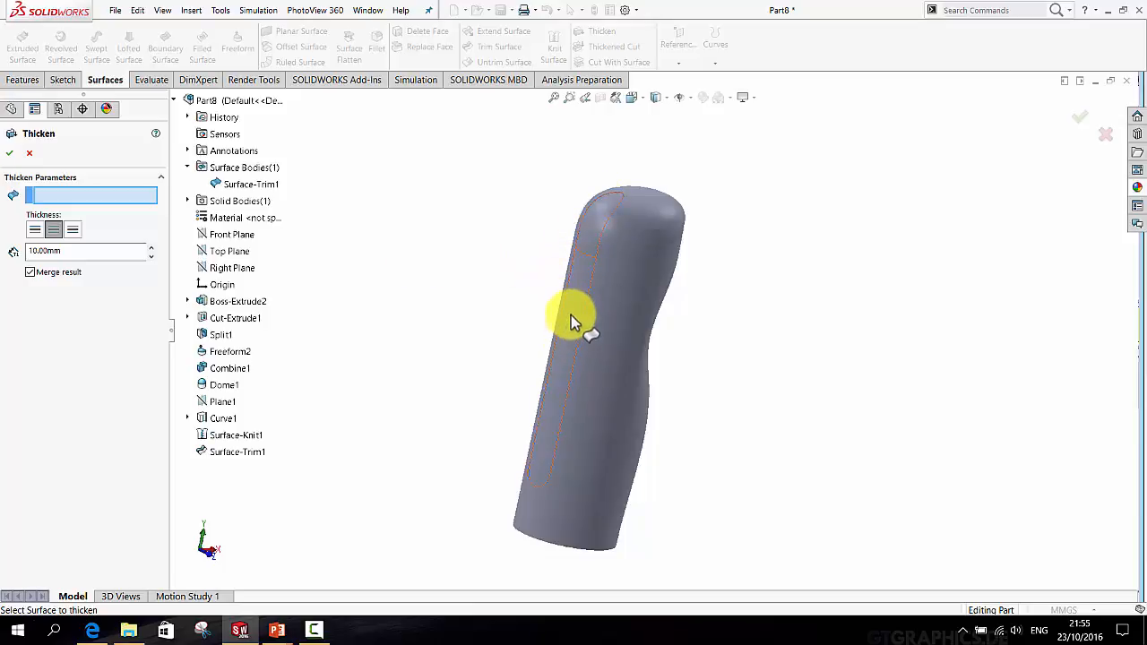
{"action": "left_click", "coordinate": [587, 296]}
{"action": "left_click_drag", "start_coordinate": [76, 258], "coordinate": [13, 253]}
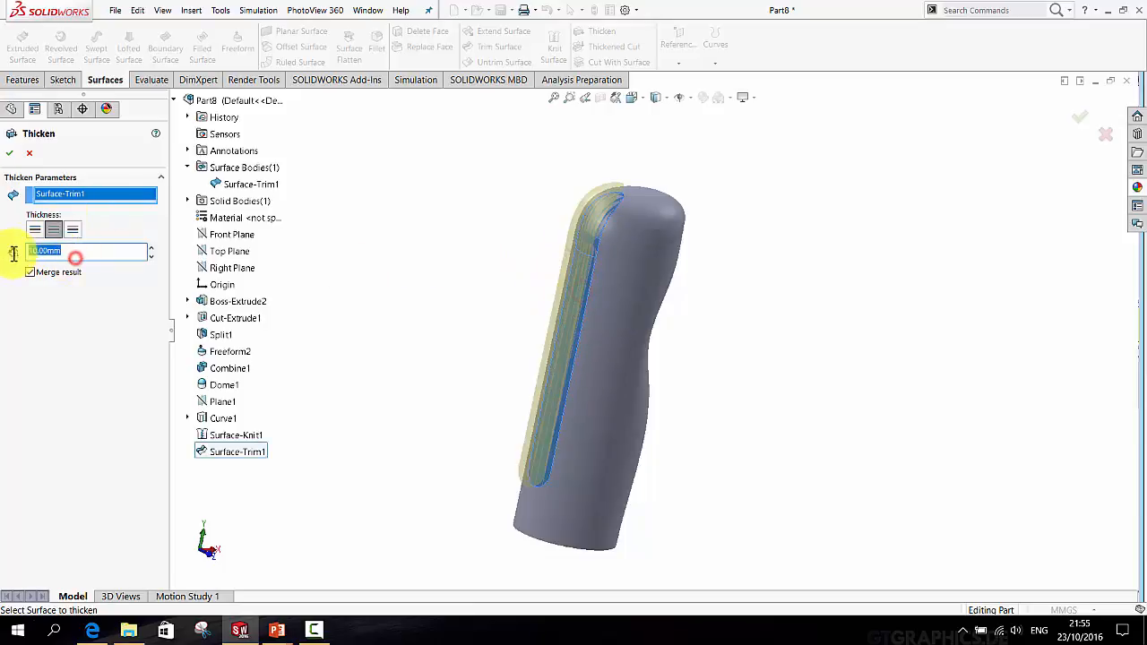
{"action": "type", "text": "1"}
{"action": "left_click", "coordinate": [76, 231]}
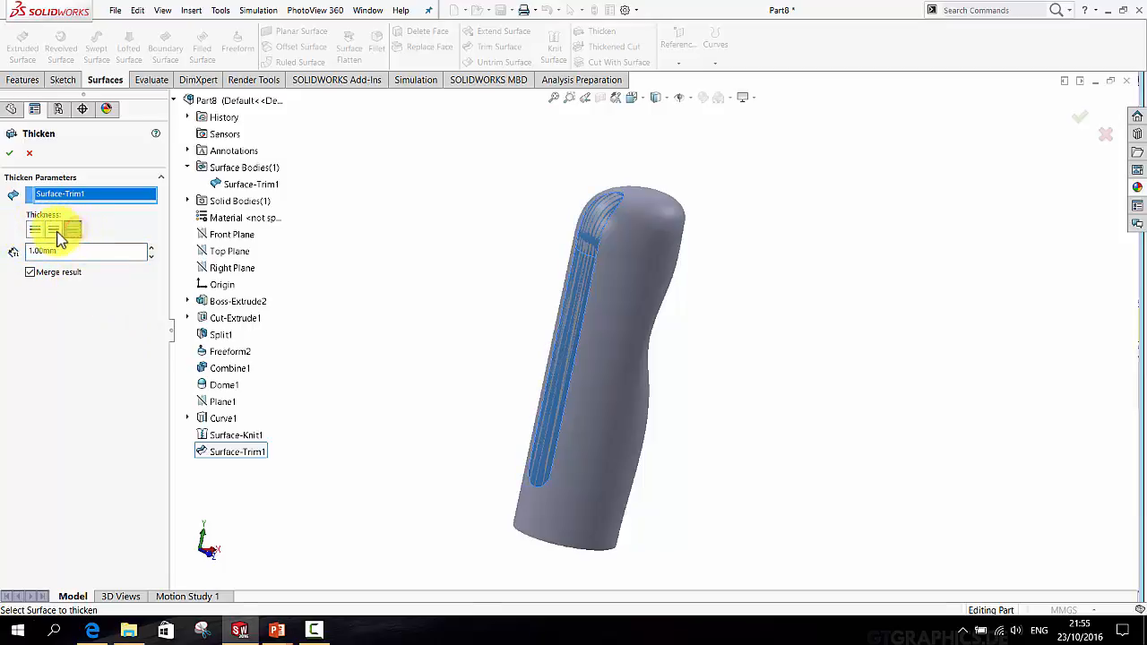
{"action": "left_click", "coordinate": [53, 230]}
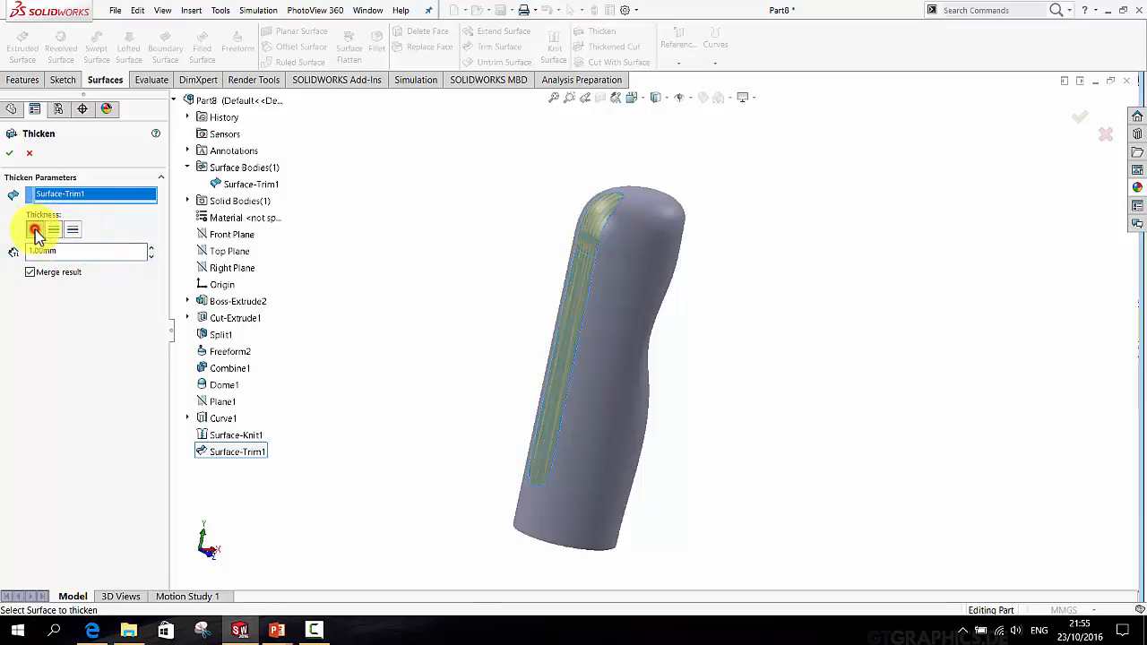
{"action": "left_click", "coordinate": [36, 231]}
{"action": "middle_click_drag", "start_coordinate": [428, 371], "coordinate": [385, 327]}
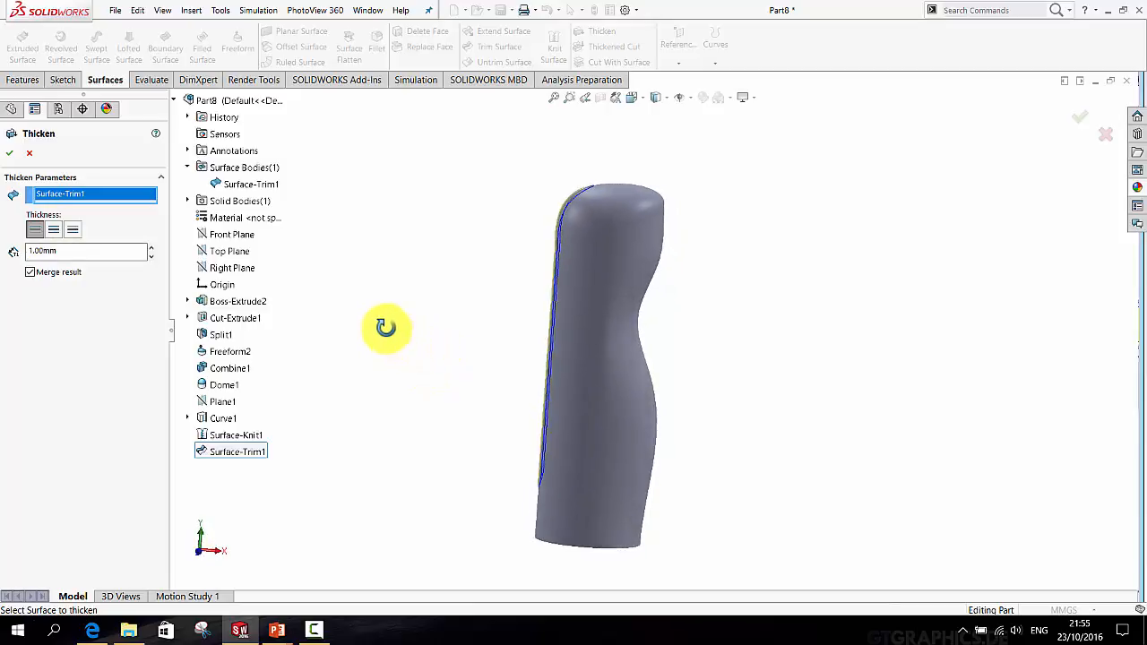
{"action": "left_click", "coordinate": [9, 153]}
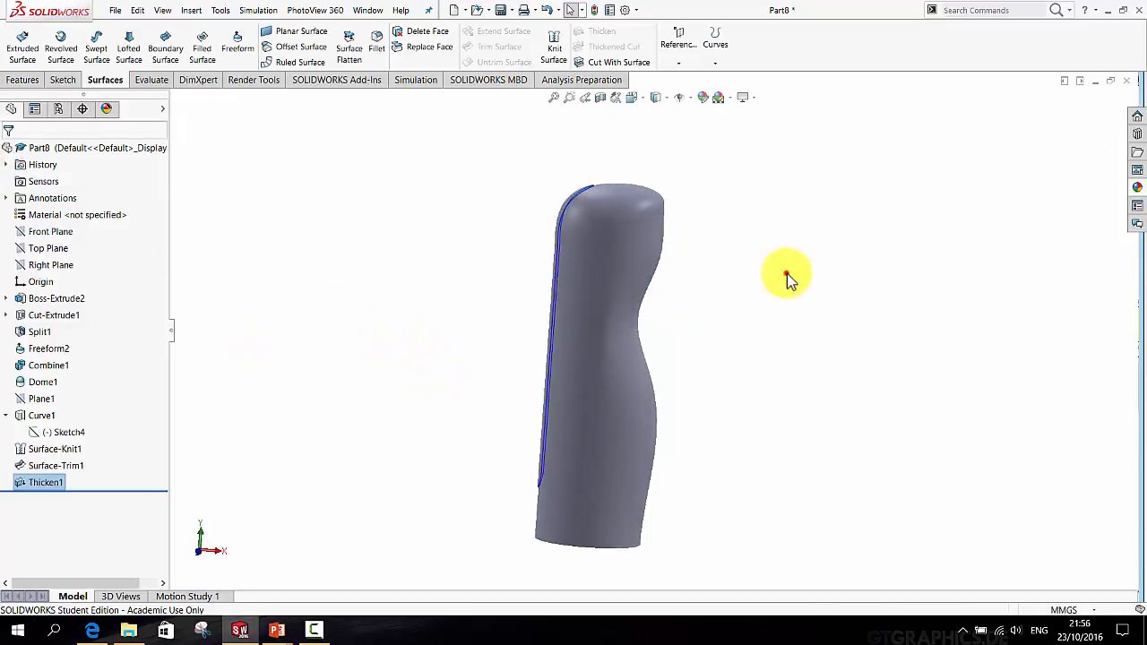
Inspect the raised slot pad up close and hide the projected curve around it
{"action": "left_click", "coordinate": [787, 273]}
{"action": "scroll", "coordinate": [599, 272], "scroll_direction": "down", "scroll_amount": 6}
{"action": "middle_click_drag", "start_coordinate": [543, 259], "coordinate": [563, 271]}
{"action": "scroll", "coordinate": [553, 378], "scroll_direction": "up", "scroll_amount": 6}
{"action": "middle_click_drag", "start_coordinate": [553, 378], "coordinate": [638, 380]}
{"action": "scroll", "coordinate": [617, 515], "scroll_direction": "down", "scroll_amount": 6}
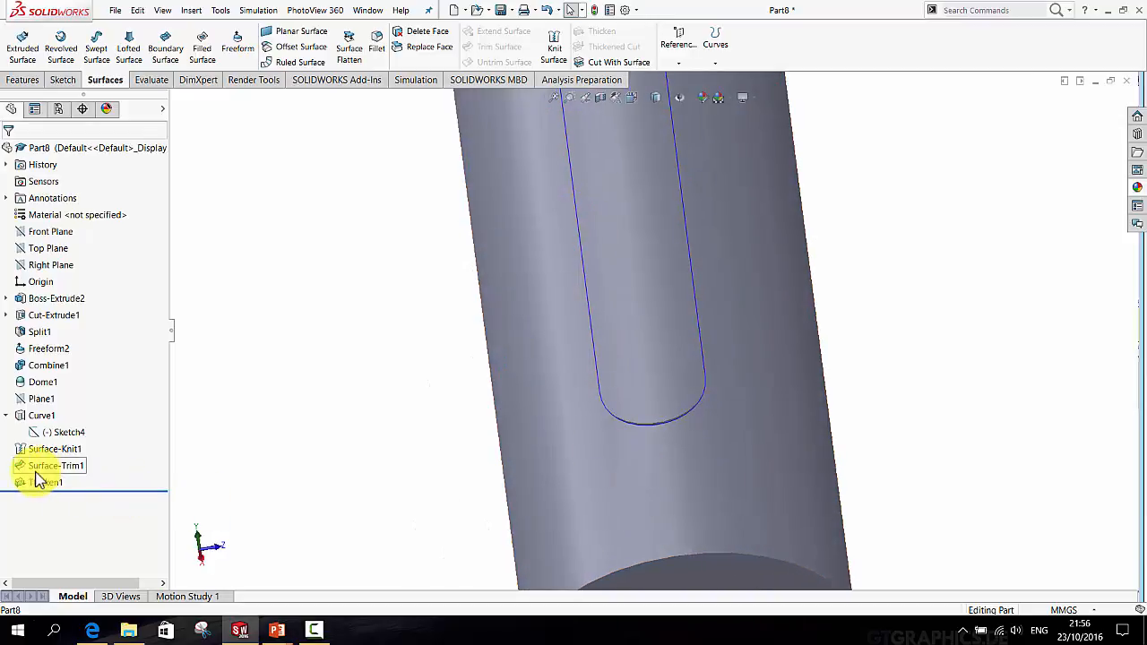
{"action": "key", "text": "f"}
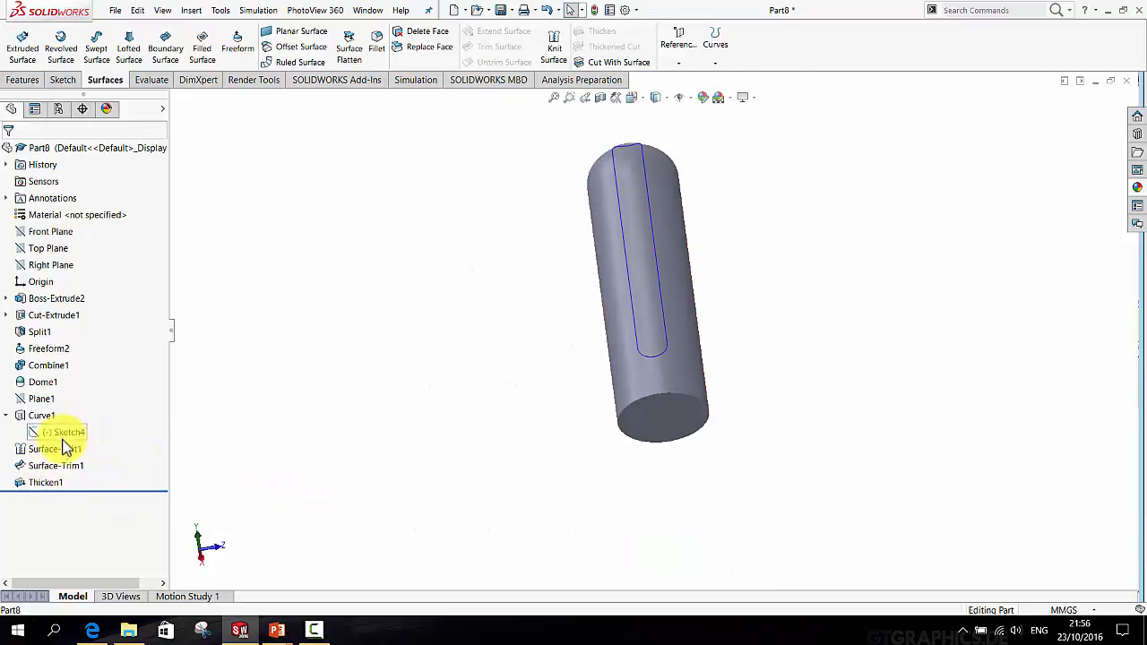
{"action": "right_click", "coordinate": [38, 417]}
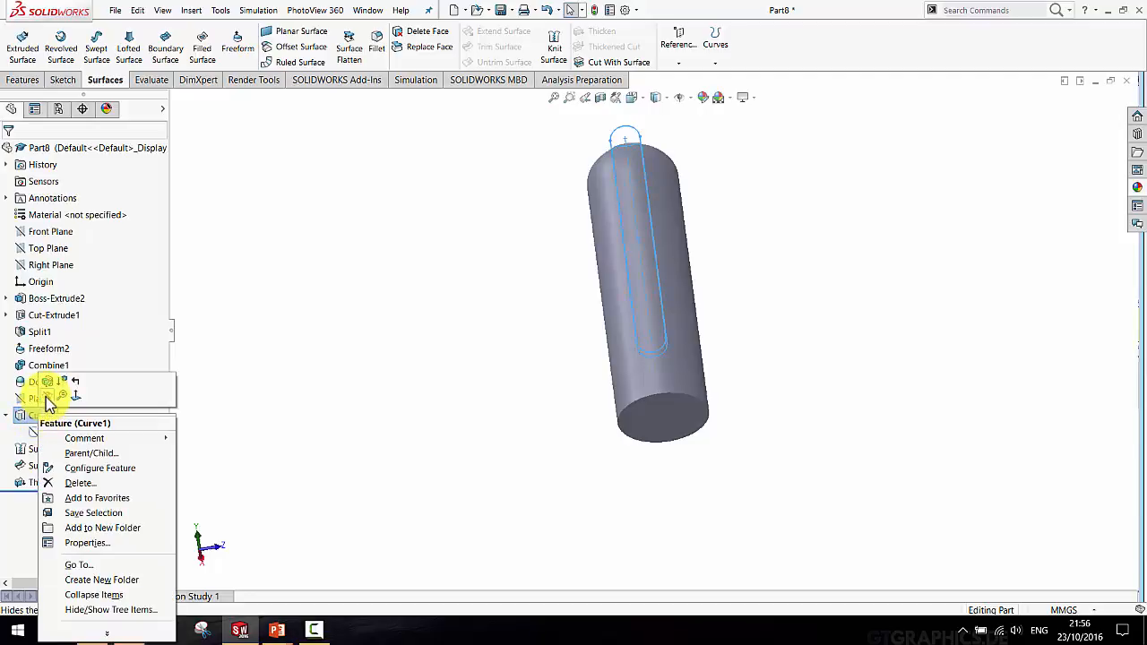
{"action": "left_click", "coordinate": [46, 396]}
Display the model shaded with edges and examine the raised slot pad along the cylinder and dome
{"action": "scroll", "coordinate": [671, 332], "scroll_direction": "down", "scroll_amount": 5}
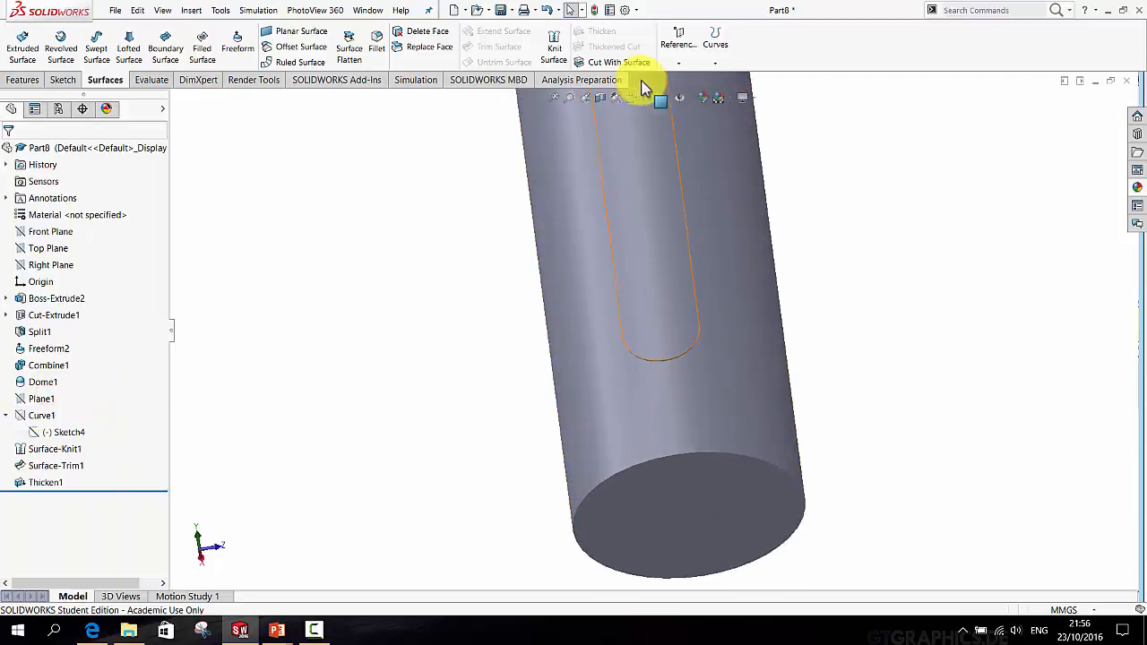
{"action": "left_click", "coordinate": [658, 115]}
{"action": "scroll", "coordinate": [698, 198], "scroll_direction": "up", "scroll_amount": 5}
{"action": "mouse_move", "coordinate": [699, 199]}
{"action": "middle_mouse_down"}
{"action": "mouse_move", "coordinate": [622, 318]}
{"action": "mouse_move", "coordinate": [621, 254]}
{"action": "middle_mouse_up"}
{"action": "scroll", "coordinate": [654, 115], "scroll_direction": "down", "scroll_amount": 5}
{"action": "middle_click_drag", "start_coordinate": [653, 115], "coordinate": [633, 275]}
{"action": "scroll", "coordinate": [675, 283], "scroll_direction": "up", "scroll_amount": 5}
{"action": "scroll", "coordinate": [679, 377], "scroll_direction": "up", "scroll_amount": 5}
{"action": "scroll", "coordinate": [672, 371], "scroll_direction": "down", "scroll_amount": 5}
{"action": "middle_click_drag", "start_coordinate": [668, 373], "coordinate": [591, 383]}
{"action": "middle_click_drag", "start_coordinate": [607, 329], "coordinate": [589, 340]}
Start a Flex feature of the Bending type with the thickened solid as the body to flex
{"action": "left_click", "coordinate": [191, 10]}
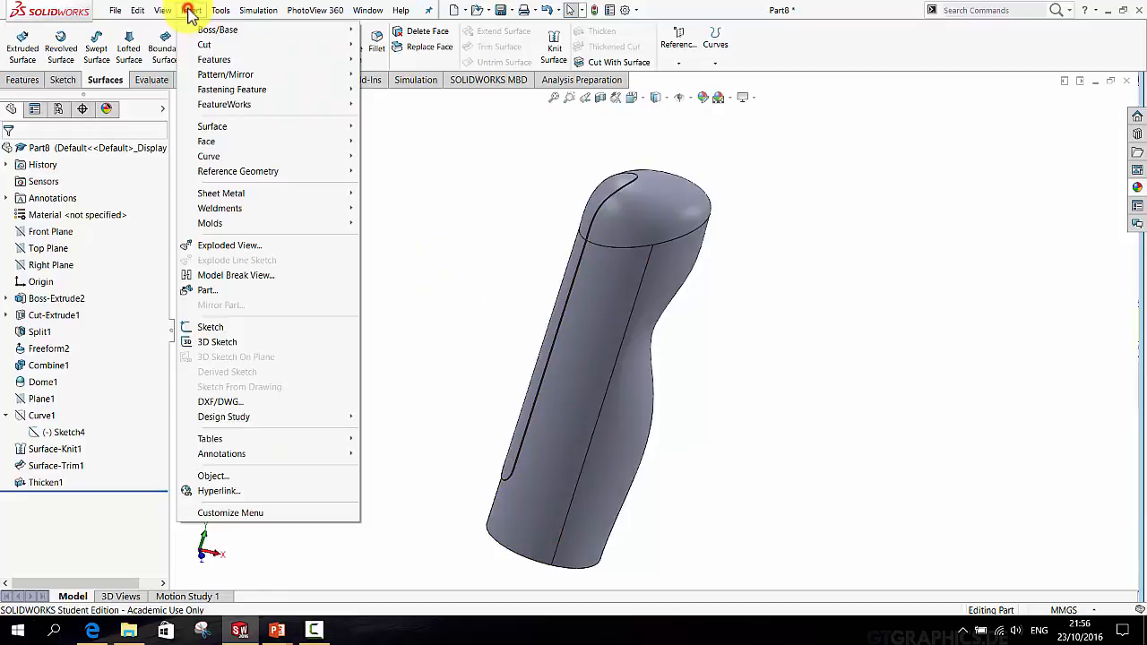
{"action": "left_click", "coordinate": [208, 60]}
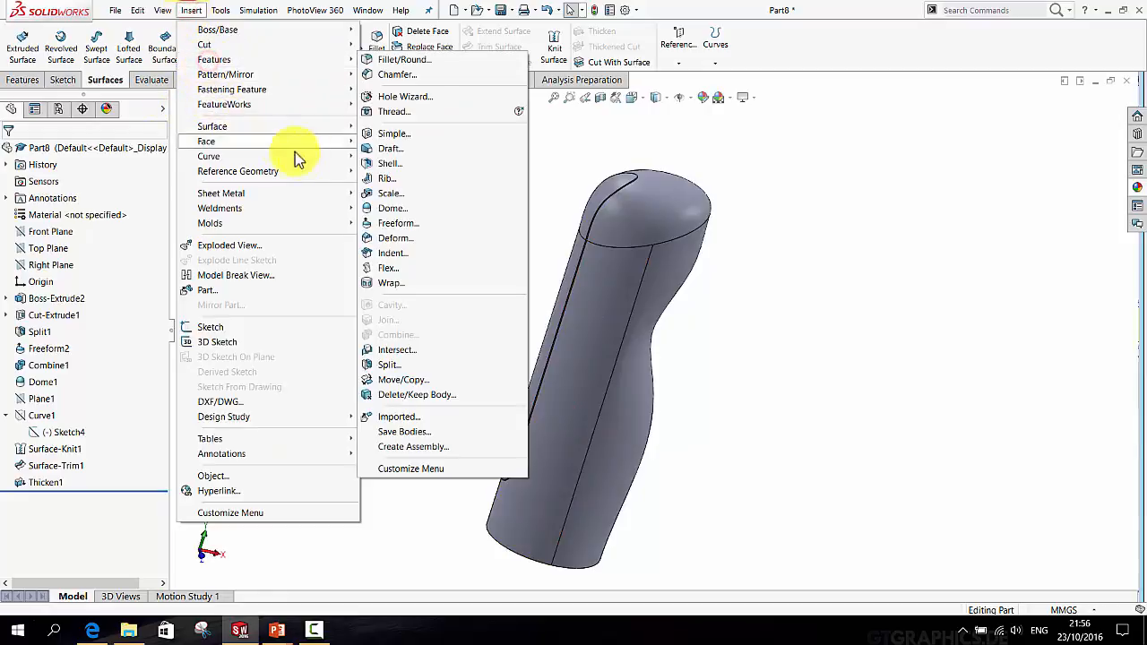
{"action": "mouse_move", "coordinate": [289, 62]}
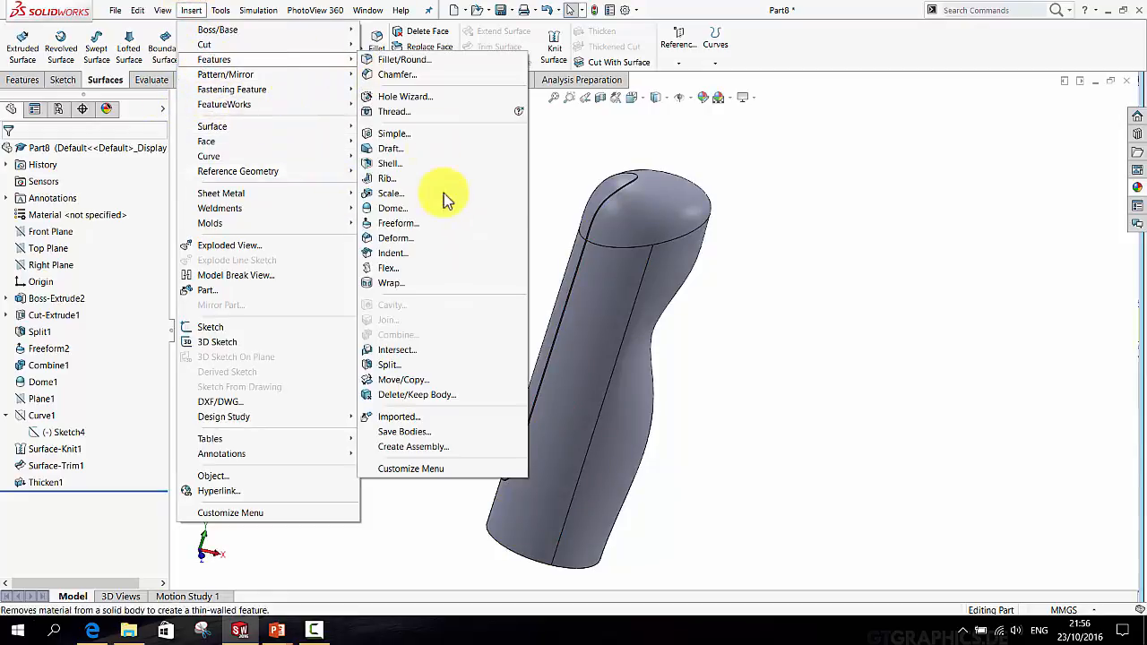
{"action": "left_click", "coordinate": [400, 266]}
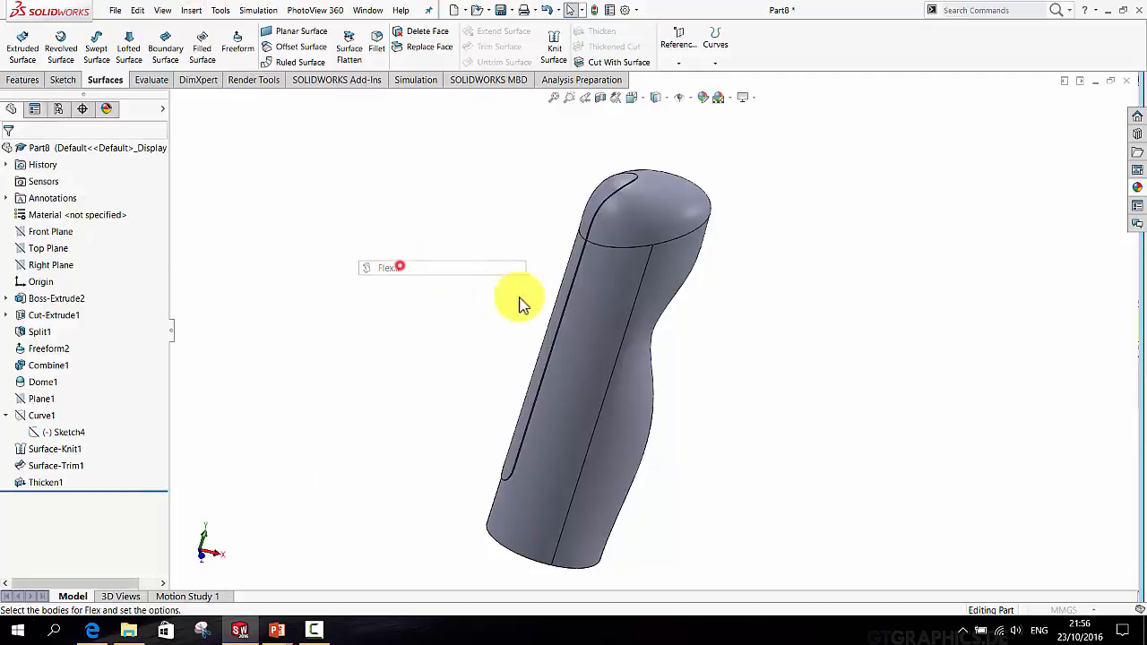
{"action": "left_click", "coordinate": [606, 290]}
{"action": "middle_click_drag", "start_coordinate": [601, 282], "coordinate": [655, 410]}
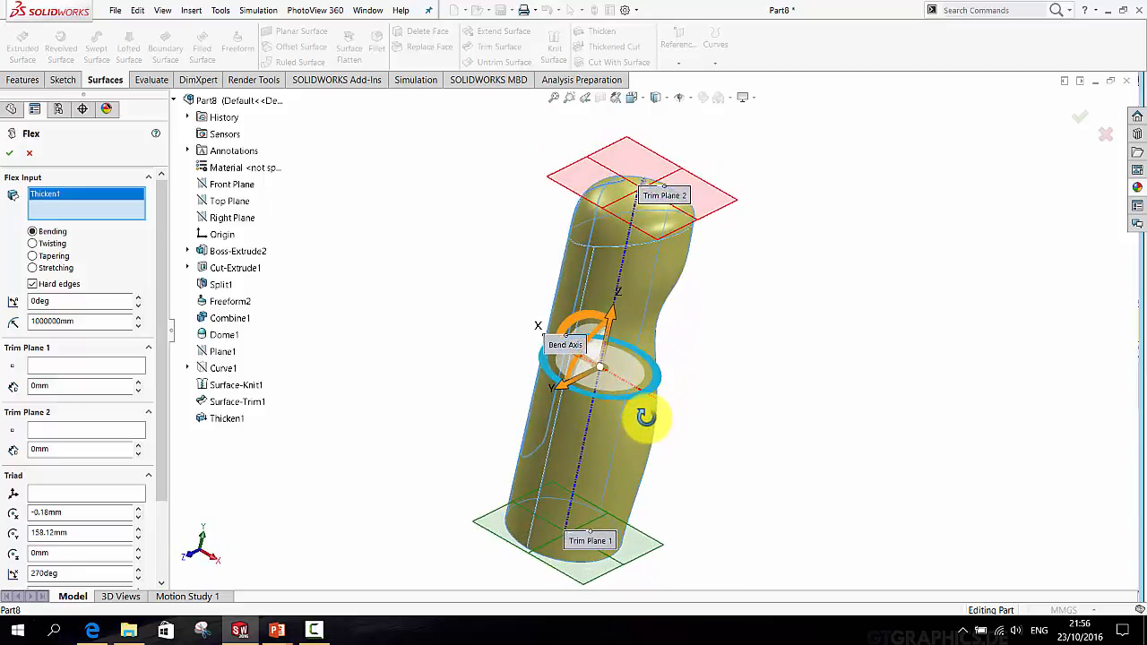
Rotate the flex triad to orient the bend axis across the grip, and set its Z rotation angle to 270 degrees
{"action": "left_click_drag", "start_coordinate": [576, 401], "coordinate": [702, 364]}
{"action": "middle_click_drag", "start_coordinate": [702, 365], "coordinate": [815, 400]}
{"action": "left_click_drag", "start_coordinate": [625, 392], "coordinate": [589, 391]}
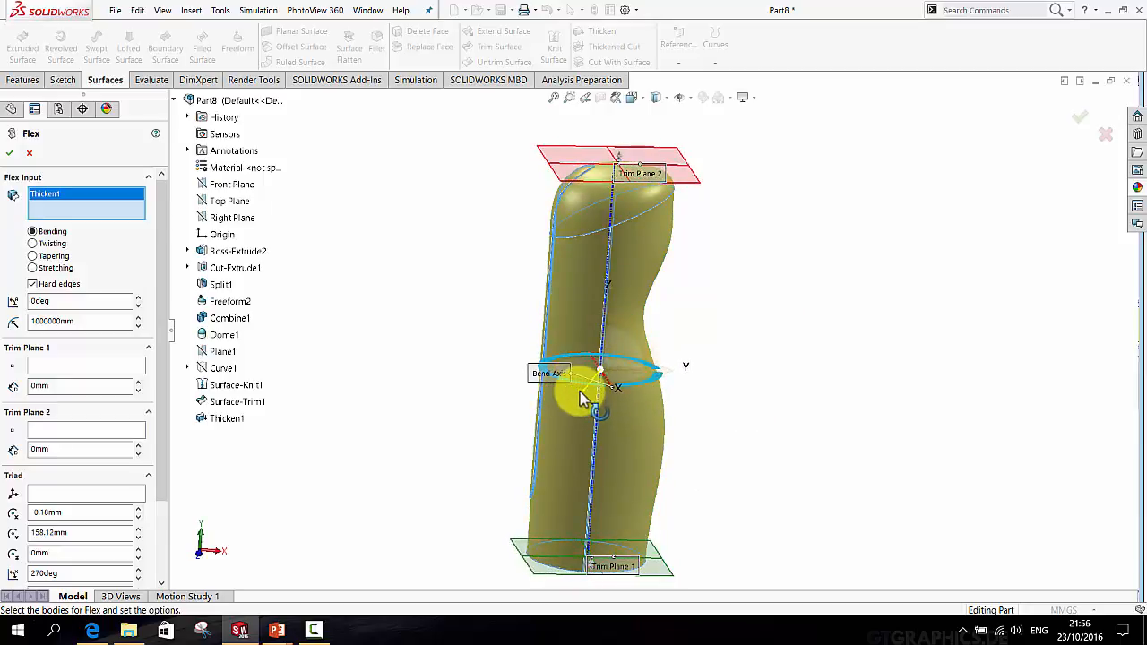
{"action": "left_click_drag", "start_coordinate": [160, 260], "coordinate": [179, 473]}
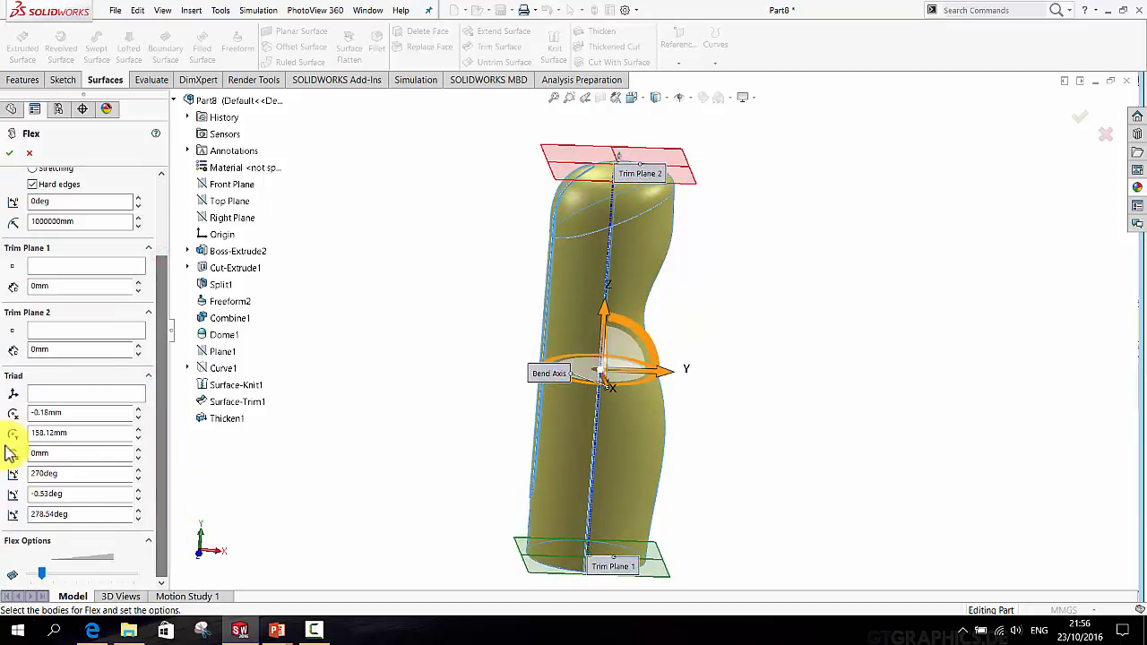
{"action": "mouse_move", "coordinate": [645, 392]}
{"action": "left_mouse_down"}
{"action": "mouse_move", "coordinate": [622, 389]}
{"action": "mouse_move", "coordinate": [649, 394]}
{"action": "left_mouse_up"}
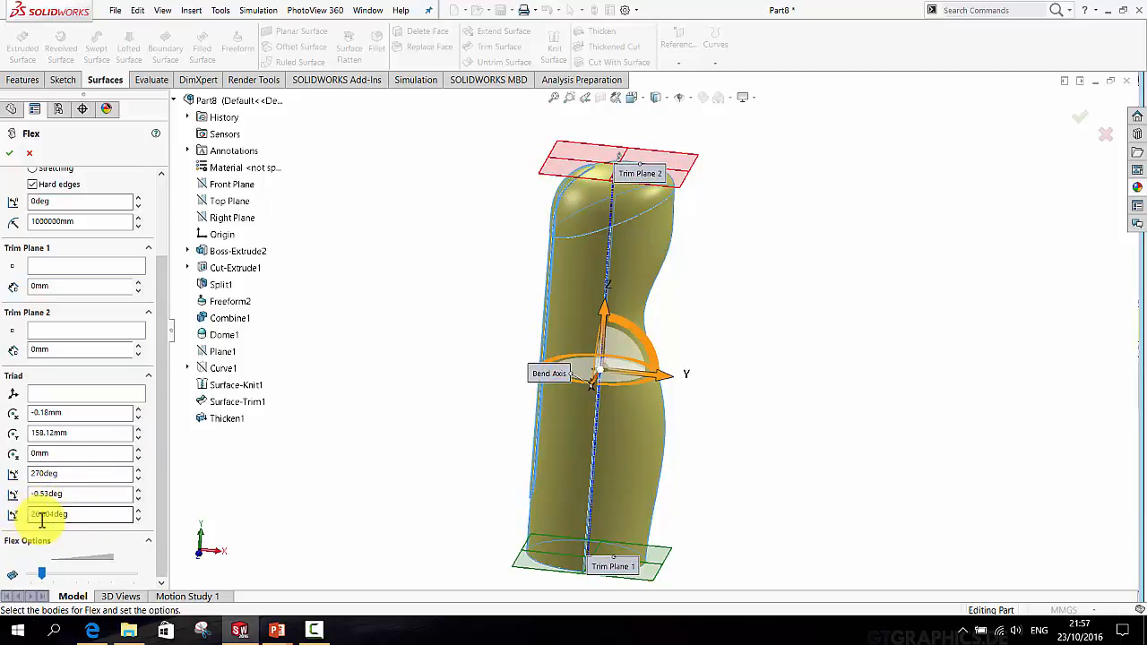
{"action": "left_click_drag", "start_coordinate": [83, 516], "coordinate": [27, 516]}
{"action": "type", "text": "270"}
{"action": "key", "text": "Return"}
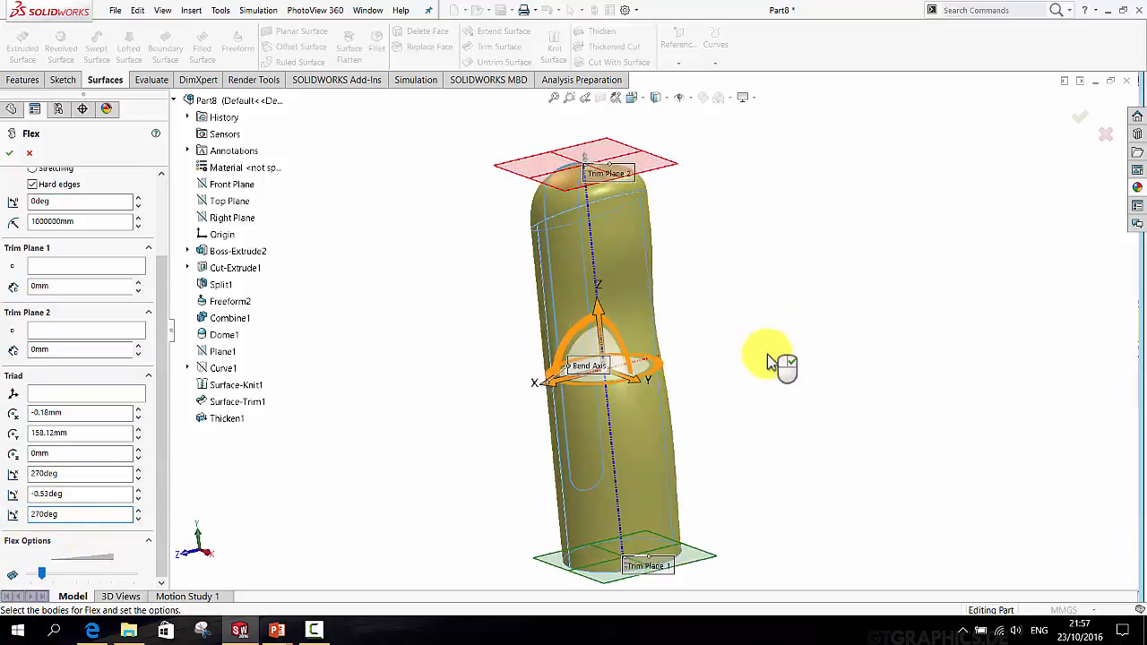
Bend the body at the domed end's trim plane to about -26.71 degrees and accept the flex
{"action": "left_click_drag", "start_coordinate": [668, 176], "coordinate": [663, 351]}
{"action": "middle_click_drag", "start_coordinate": [663, 351], "coordinate": [733, 341]}
{"action": "left_click_drag", "start_coordinate": [729, 227], "coordinate": [709, 249]}
{"action": "left_click", "coordinate": [1080, 116]}
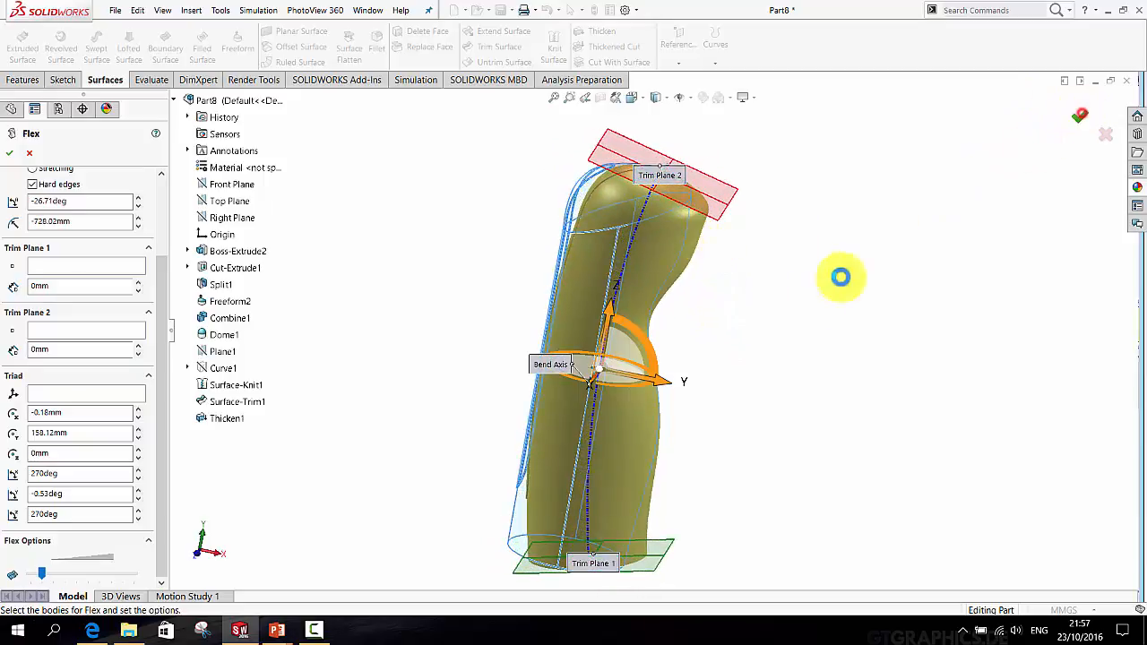